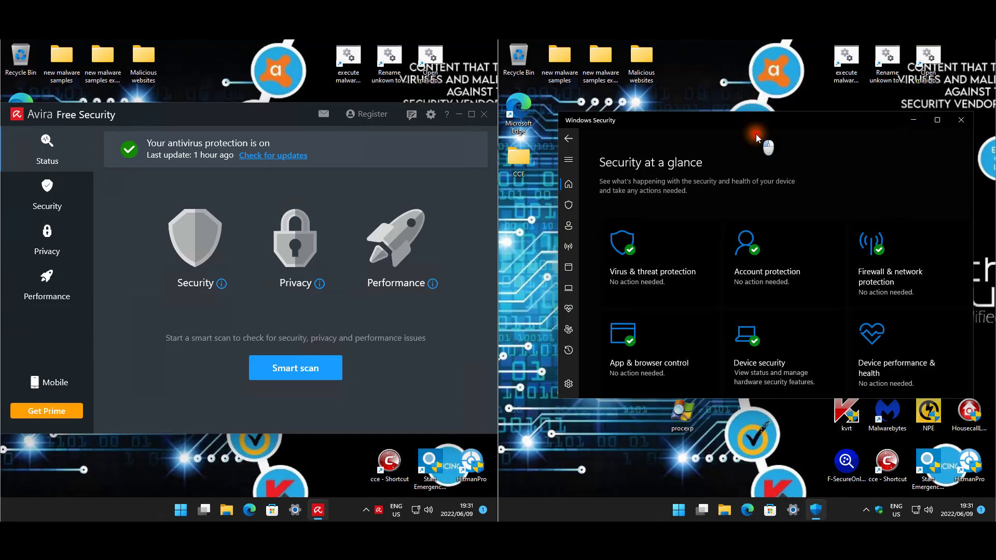
Move the Windows Security window slightly down and open Avira's security protection options.
left_click_drag(752, 129, 752, 143)
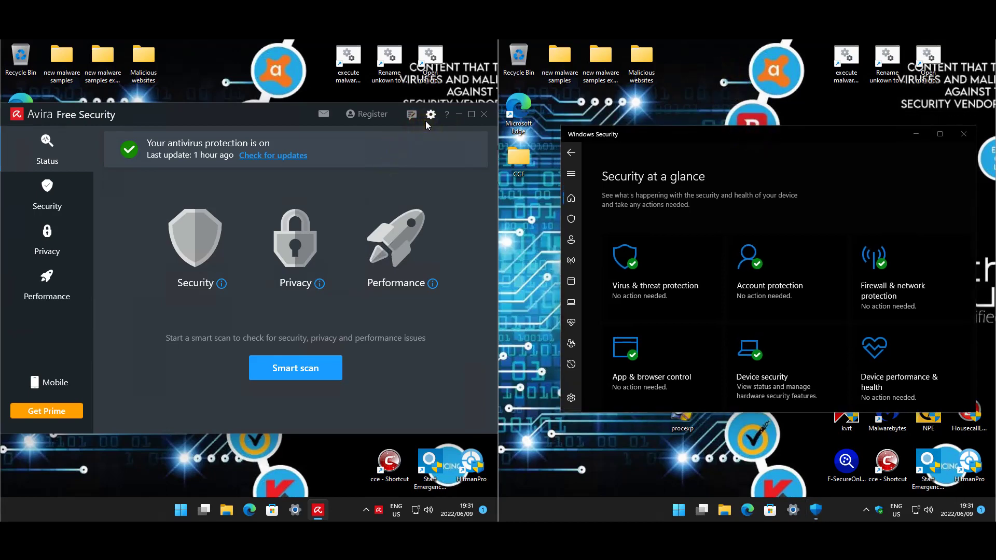
left_click(44, 195)
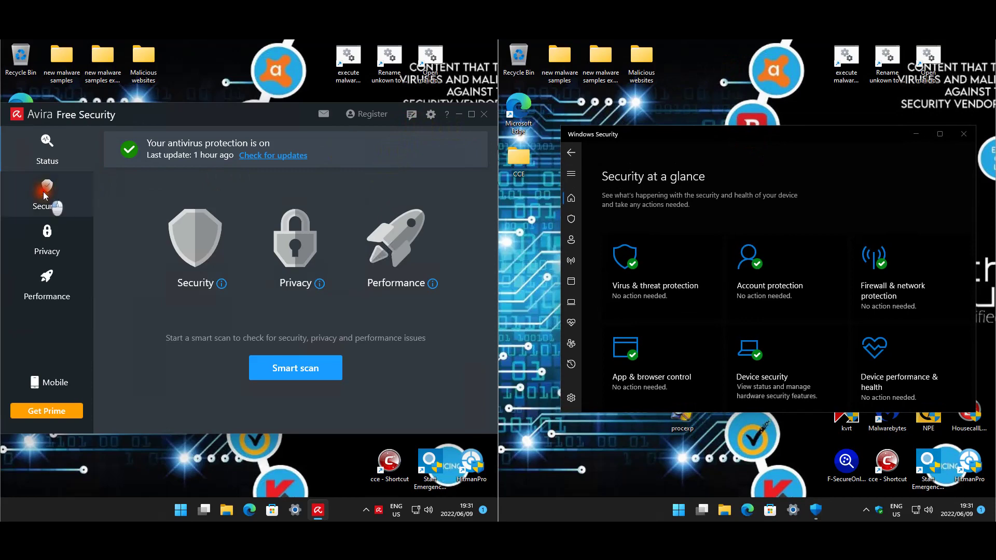
left_click(193, 259)
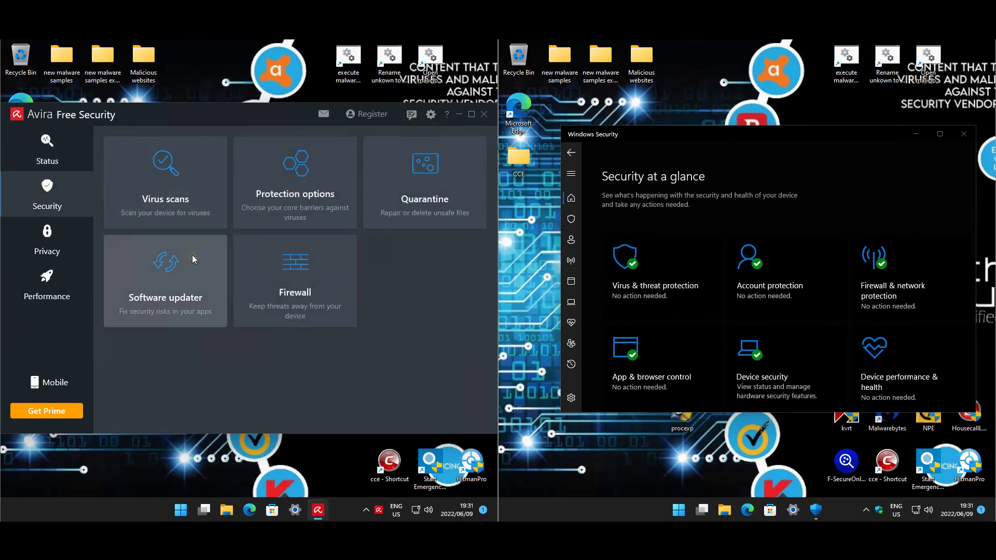
left_click(335, 181)
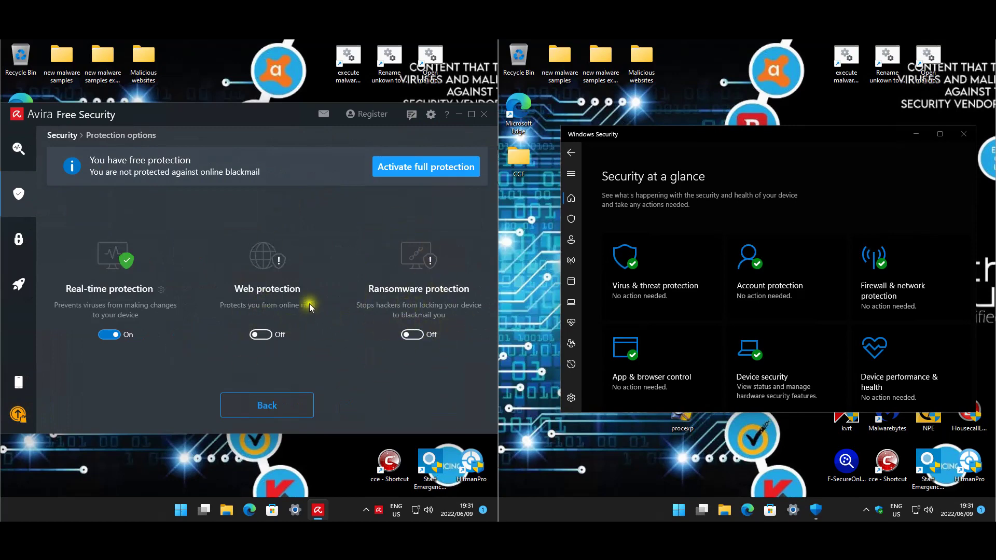
Open Avira's Real-time protection settings and review the archive, network drive and exclusion options.
left_click(161, 289)
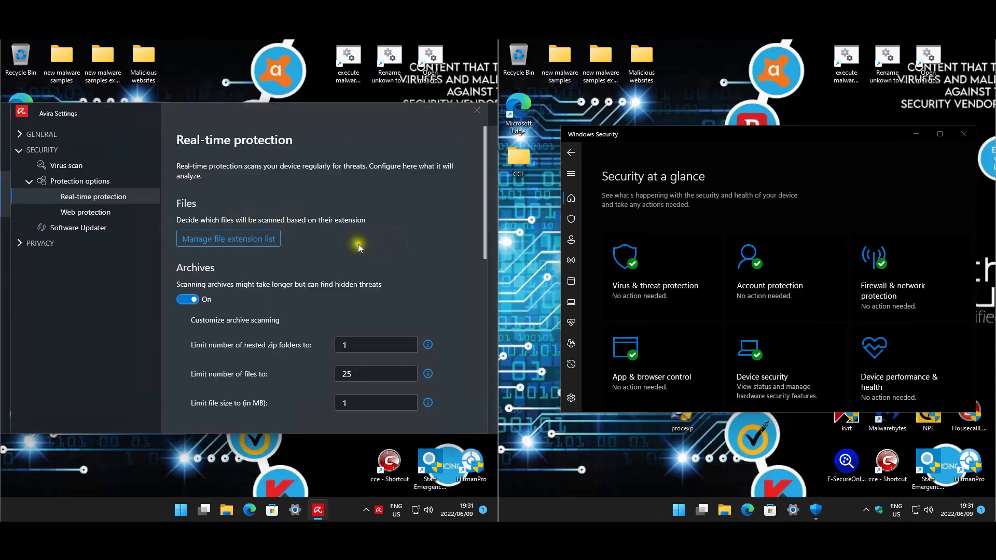
scroll(238, 263, "down", 1)
scroll(398, 250, "down", 6)
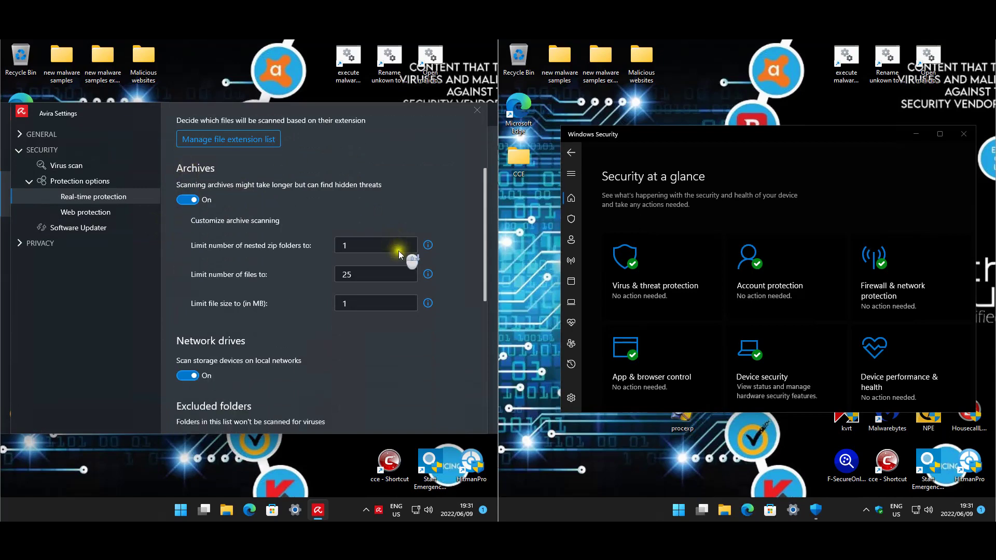
scroll(363, 314, "down", 4)
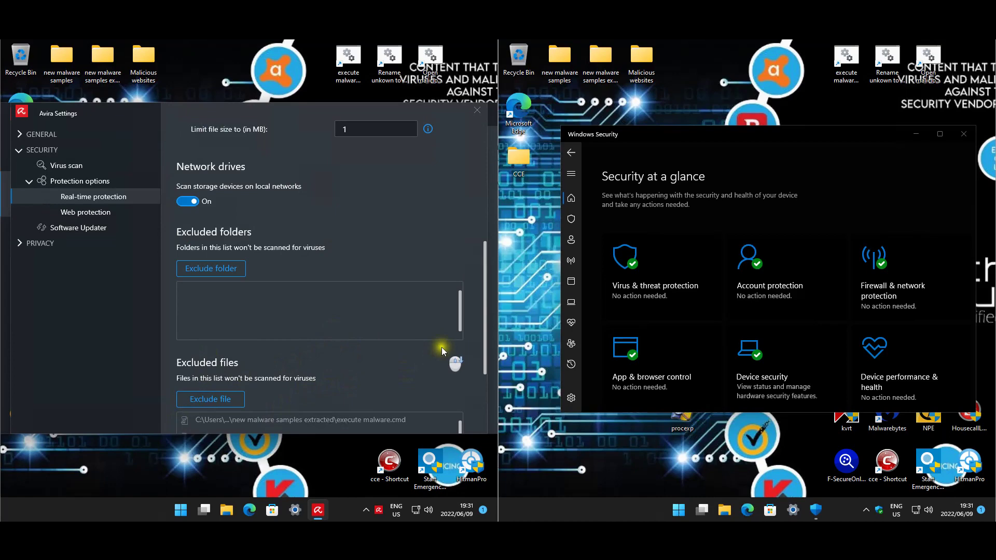
scroll(447, 347, "down", 1)
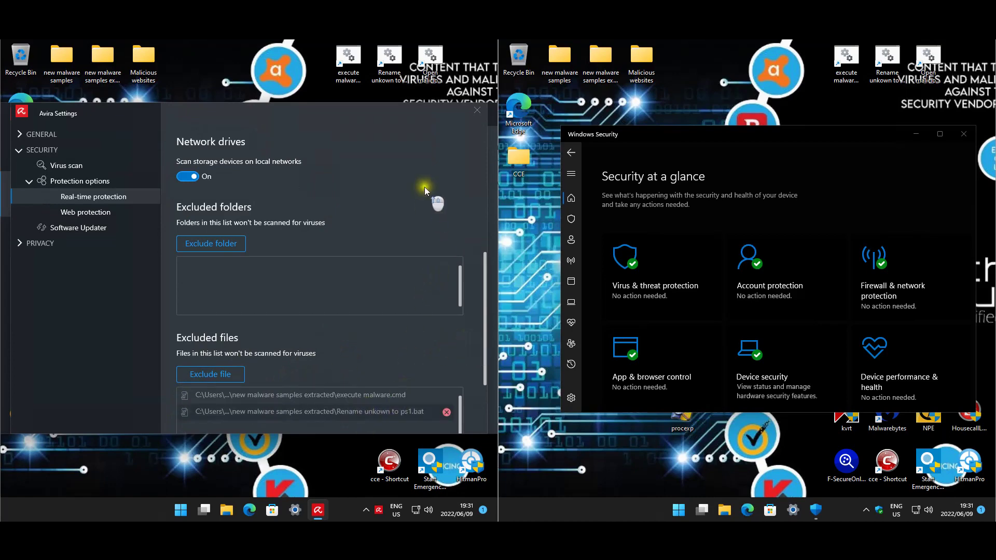
scroll(420, 192, "up", 11)
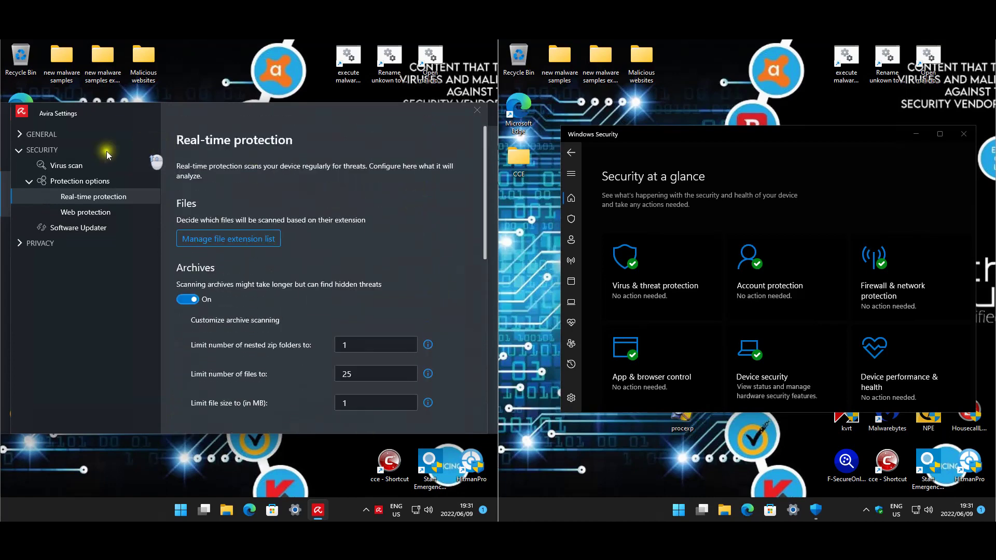
Review Avira's Virus scan settings, expand the General settings group, and close the settings window.
left_click(68, 166)
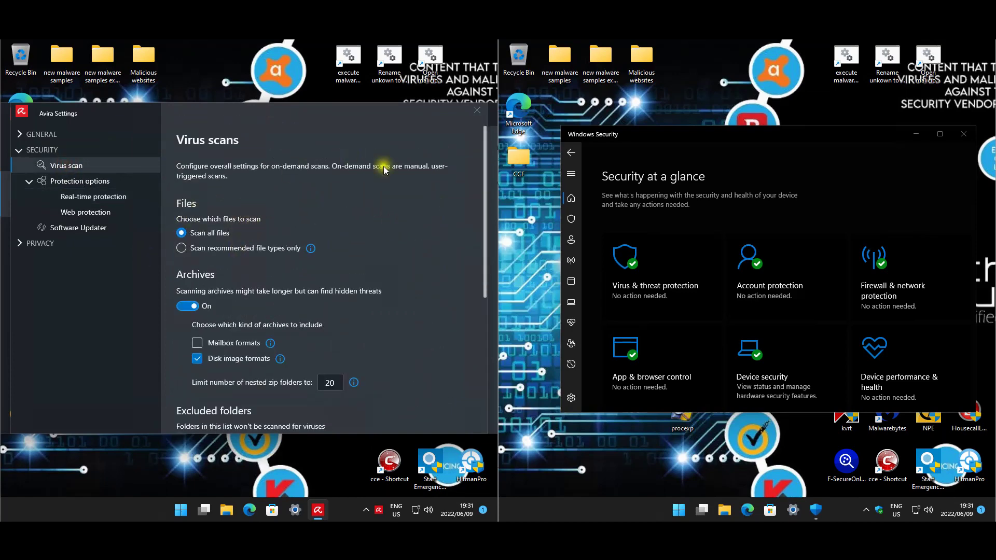
scroll(440, 272, "down", 6)
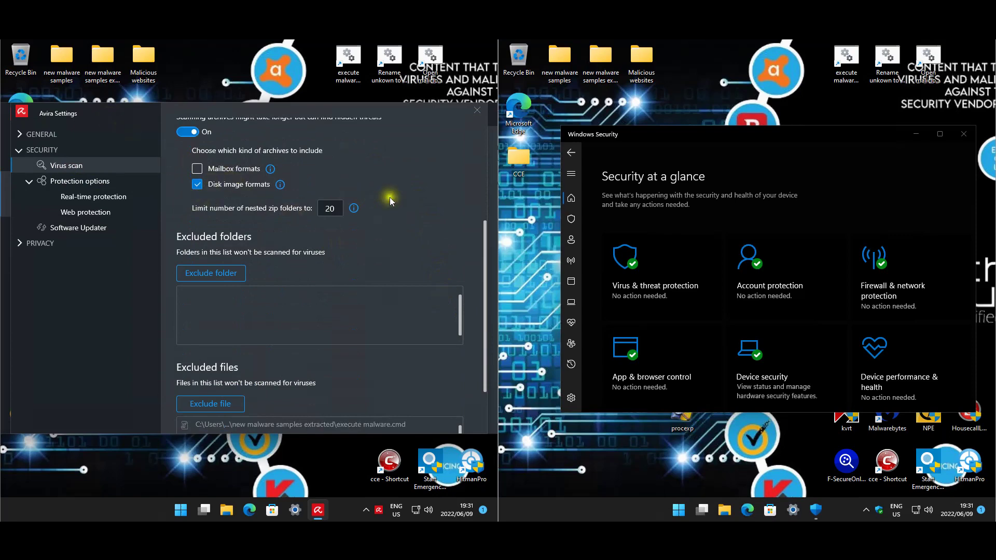
scroll(443, 282, "down", 3)
scroll(475, 312, "up", 10)
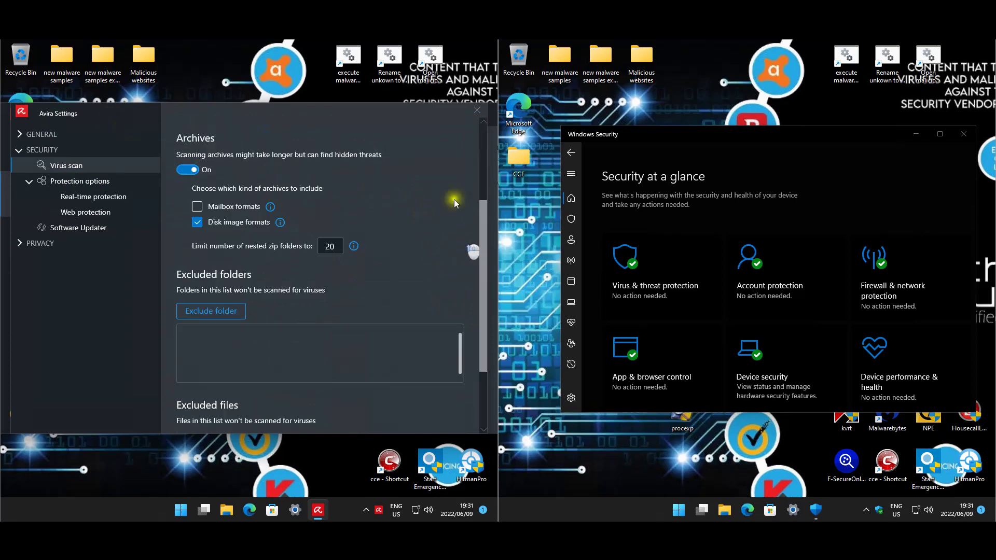
left_click(22, 136)
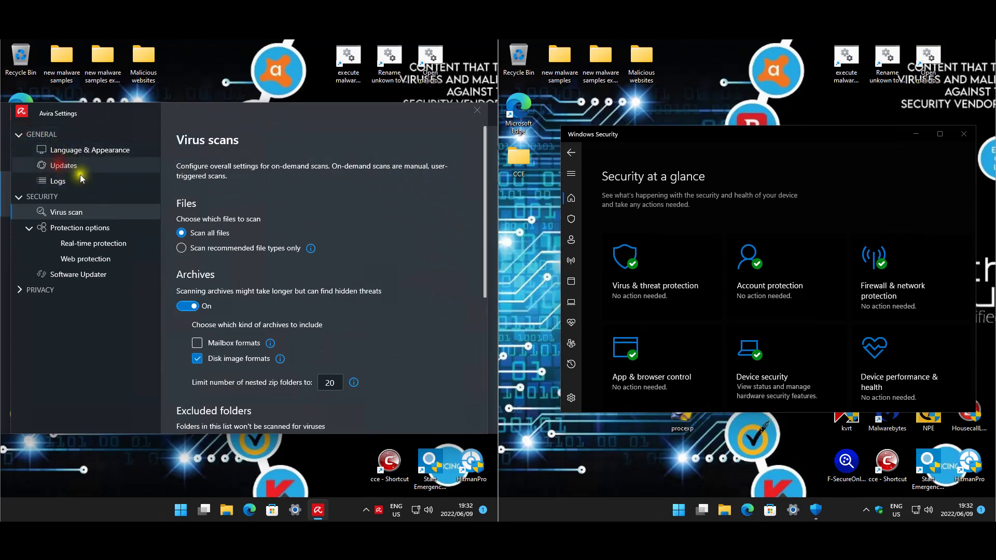
left_click(480, 112)
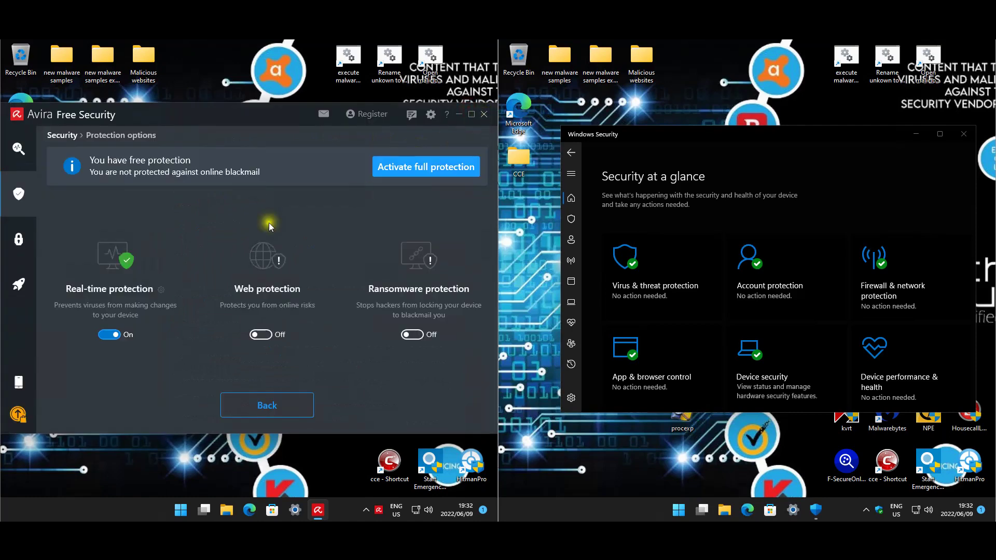
Try to turn on Avira's Web protection and dismiss the plan comparison, with Virus & threat protection opened in Windows Security.
left_click(255, 338)
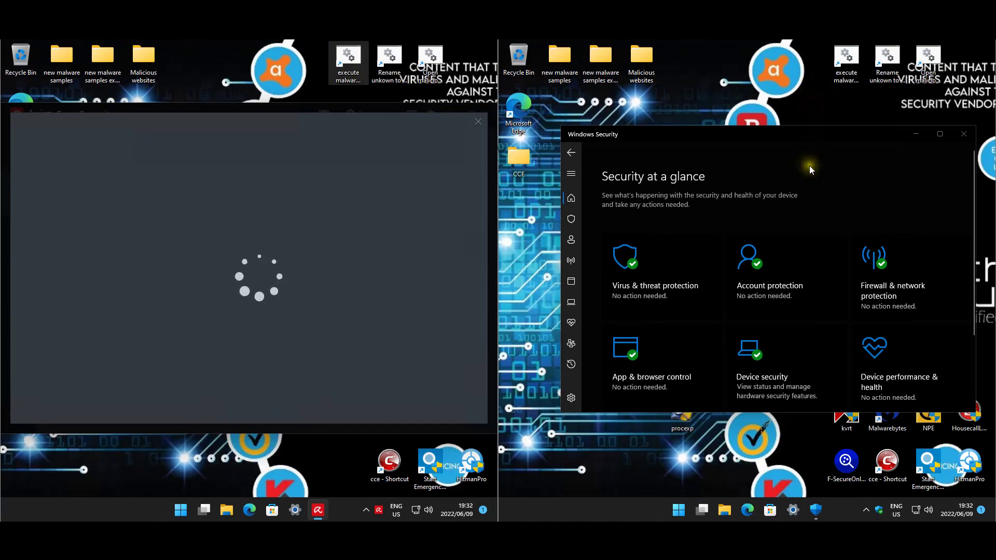
left_click(793, 141)
left_click(652, 254)
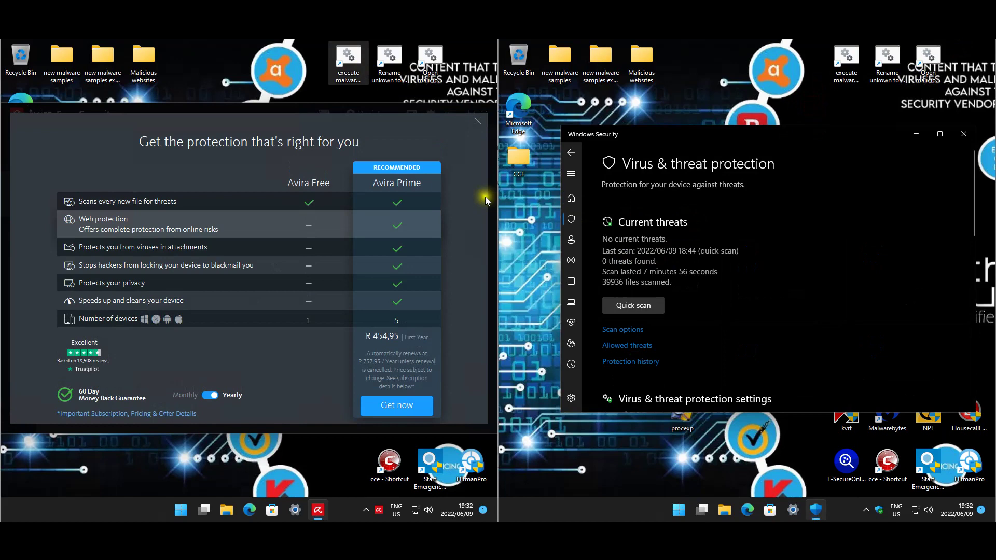
left_click(478, 121)
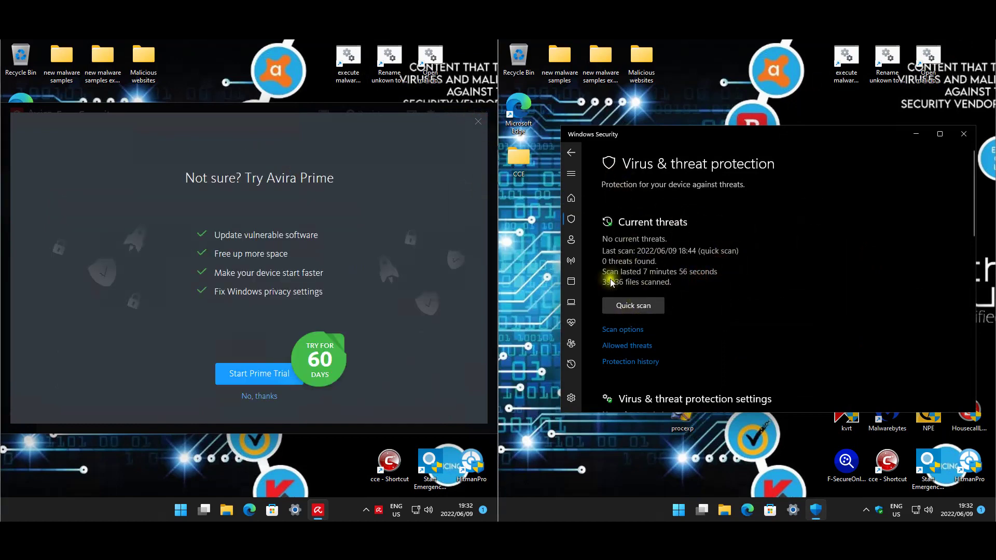
Open the Virus & threat protection settings in Windows Security and review the Defender options down to Controlled folder access.
scroll(775, 332, "down", 3)
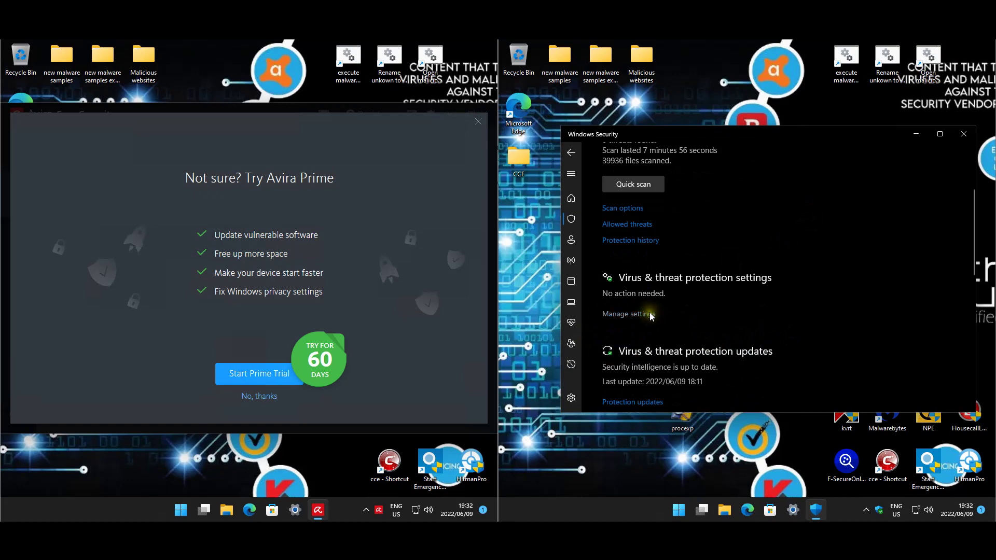
left_click(653, 315)
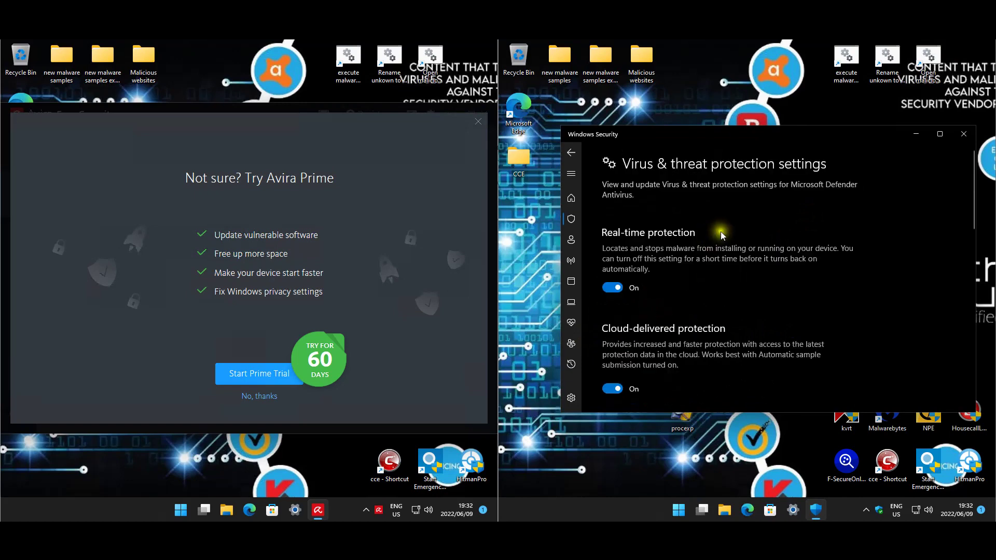
scroll(789, 266, "down", 6)
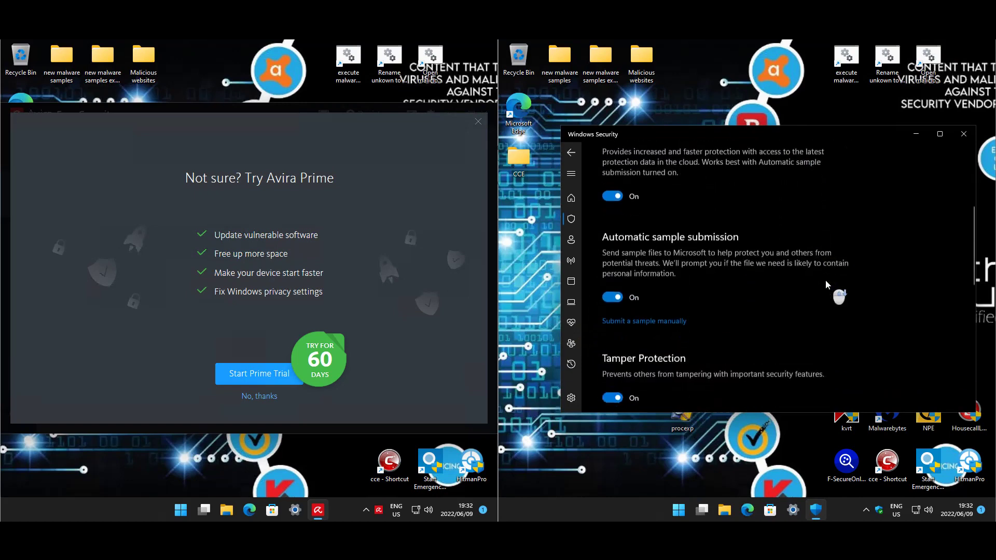
scroll(687, 301, "down", 3)
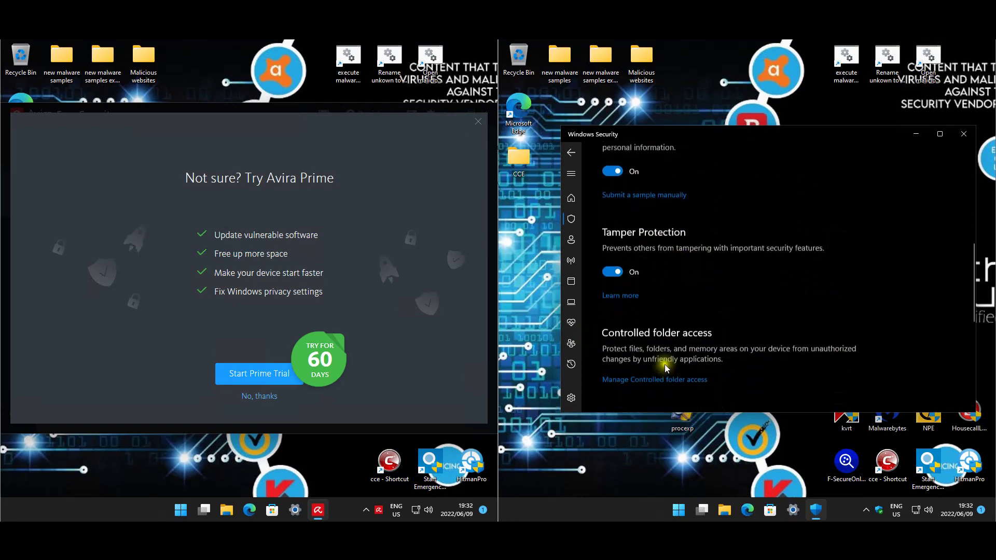
Examine the Firewall & network protection page and the reputation-based protection settings under App & browser control in Windows Security.
left_click(688, 295)
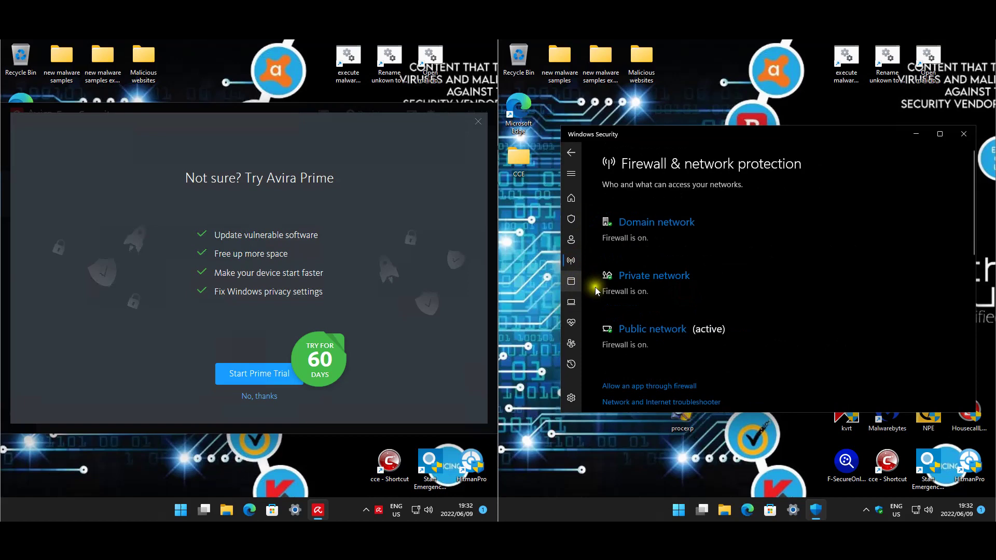
left_click(571, 281)
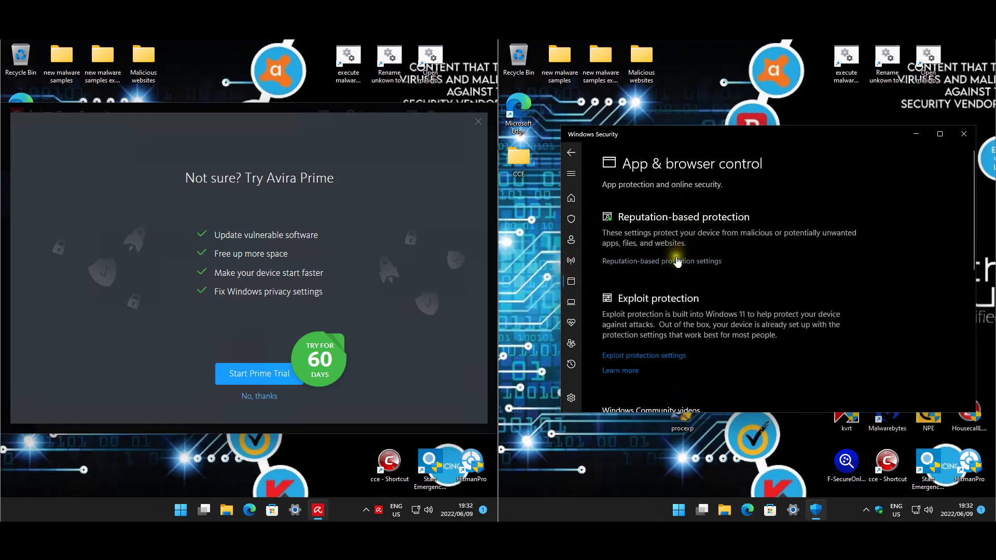
left_click(677, 261)
scroll(827, 287, "down", 7)
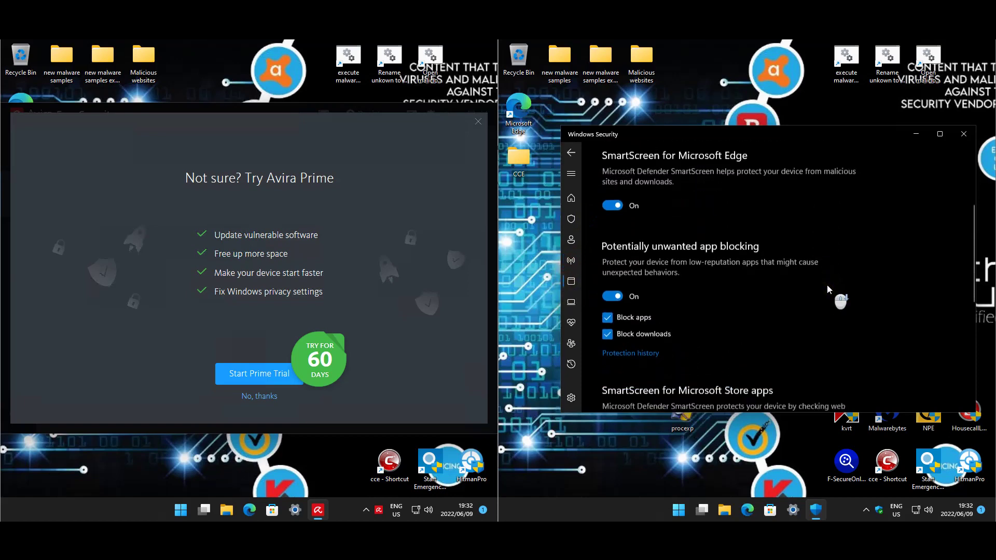
Open the Core isolation details under Device security and check the Memory integrity setting.
left_click(571, 301)
left_click(652, 250)
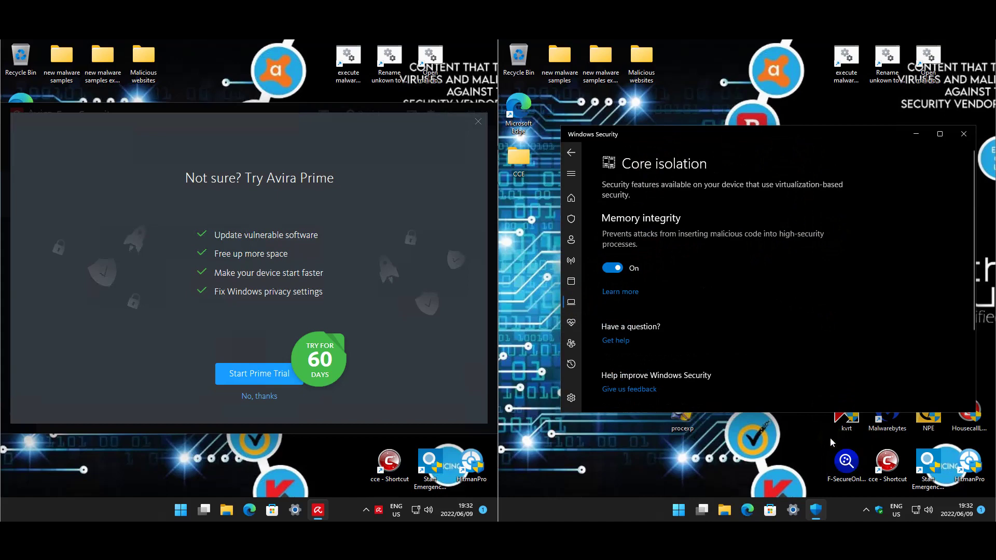
left_click_drag(708, 134, 681, 132)
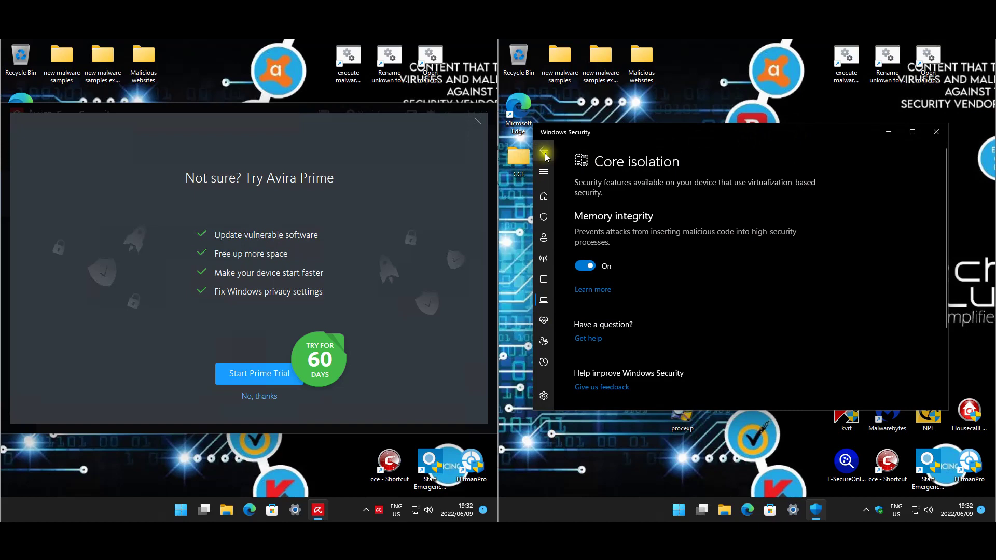
scroll(742, 304, "down", 3)
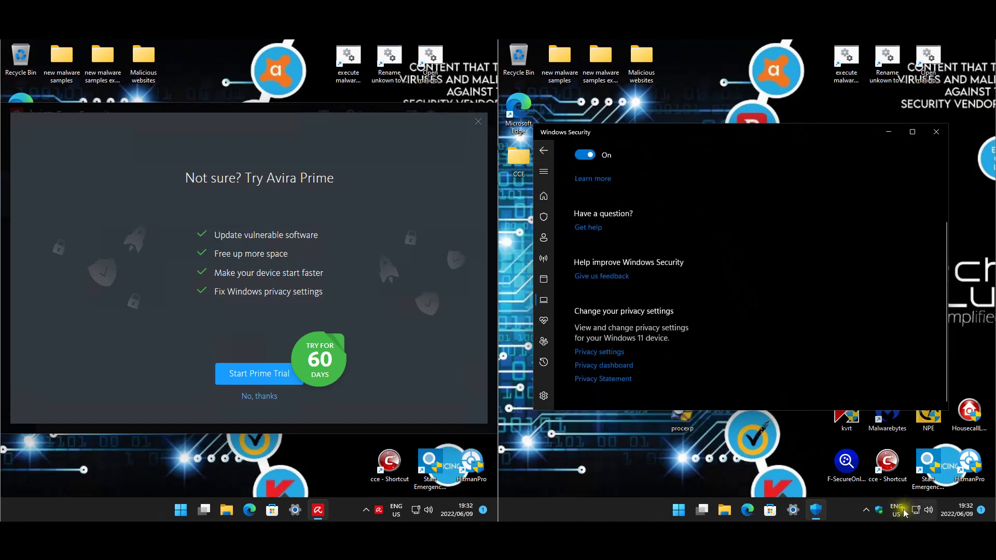
scroll(706, 270, "up", 3)
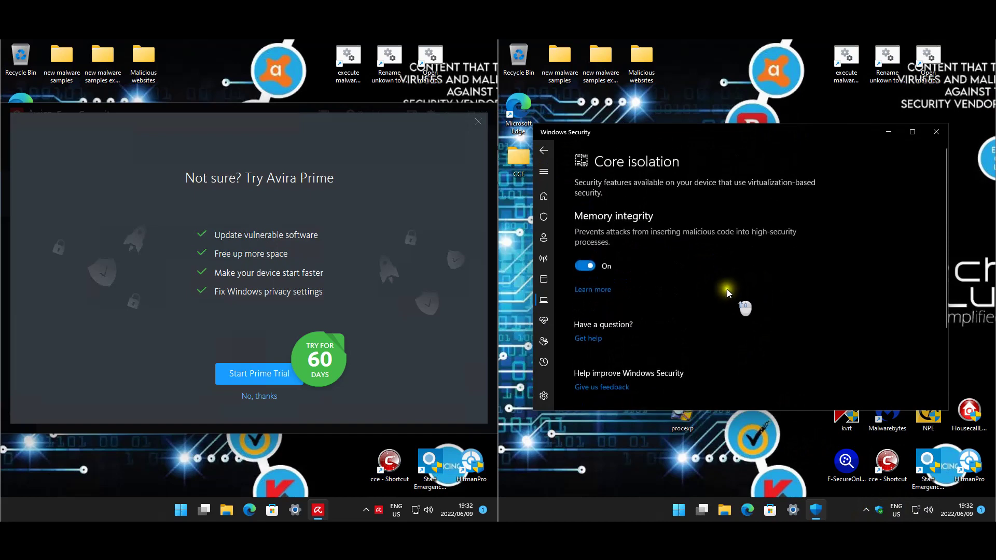
Return to the Virus & threat protection page in Windows Security and open the protection updates.
left_click(547, 216)
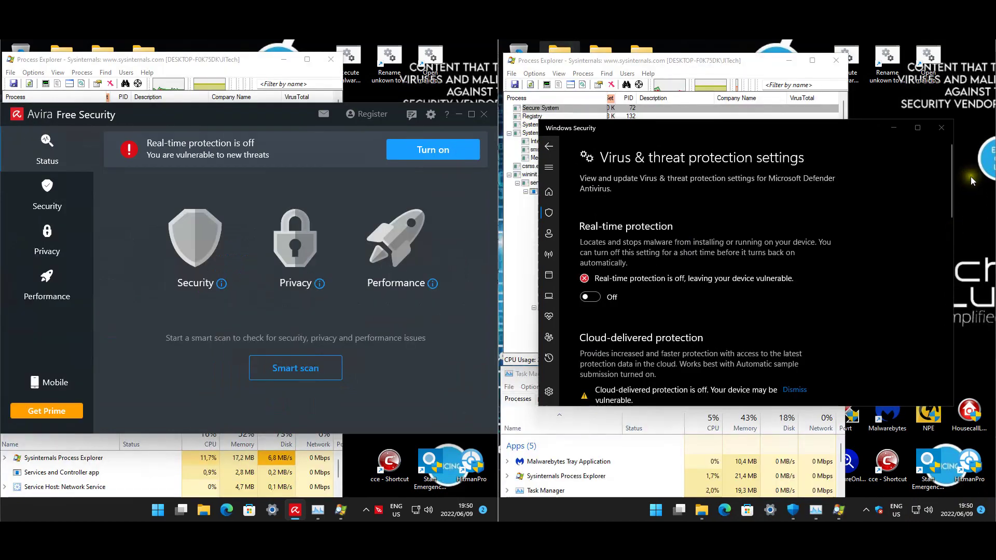
left_click(549, 147)
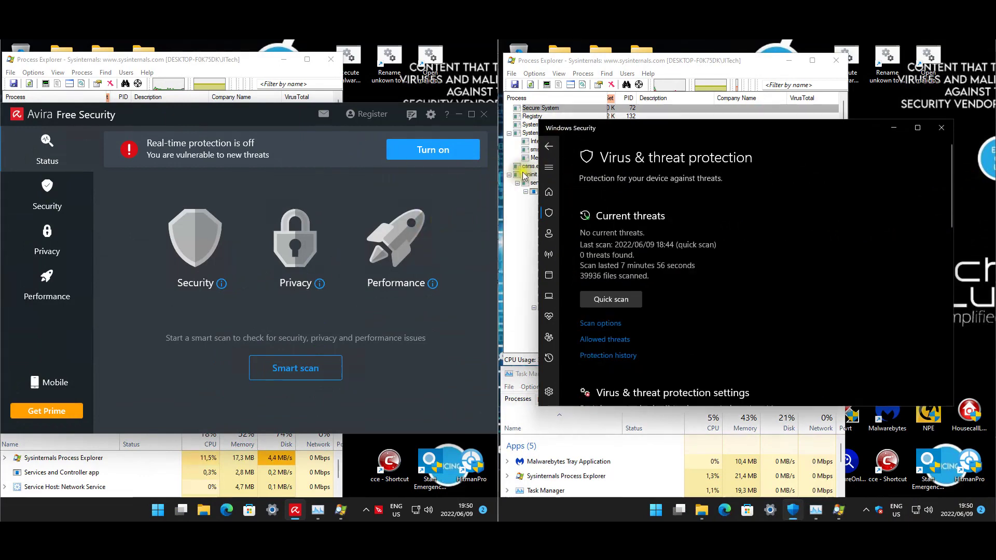
scroll(764, 286, "down", 2)
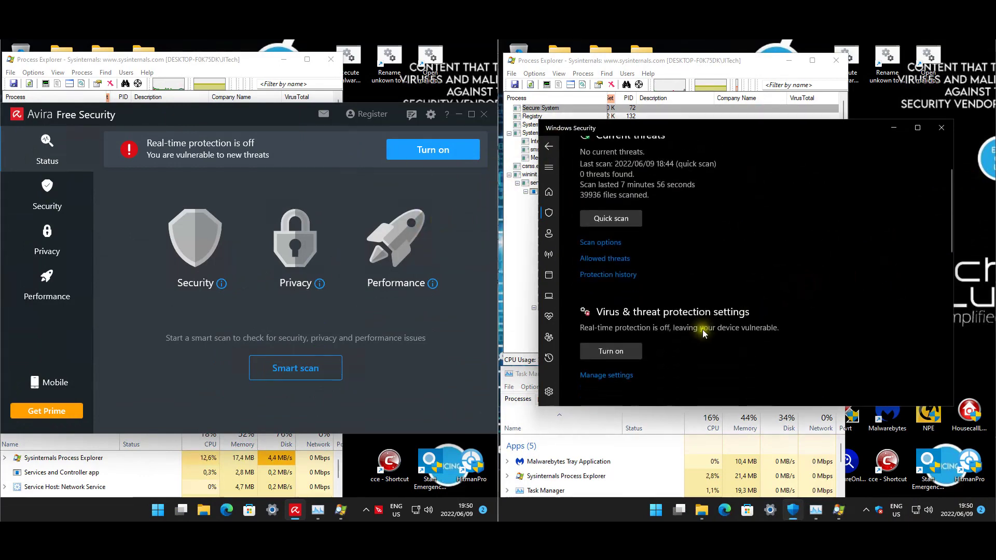
scroll(700, 331, "down", 3)
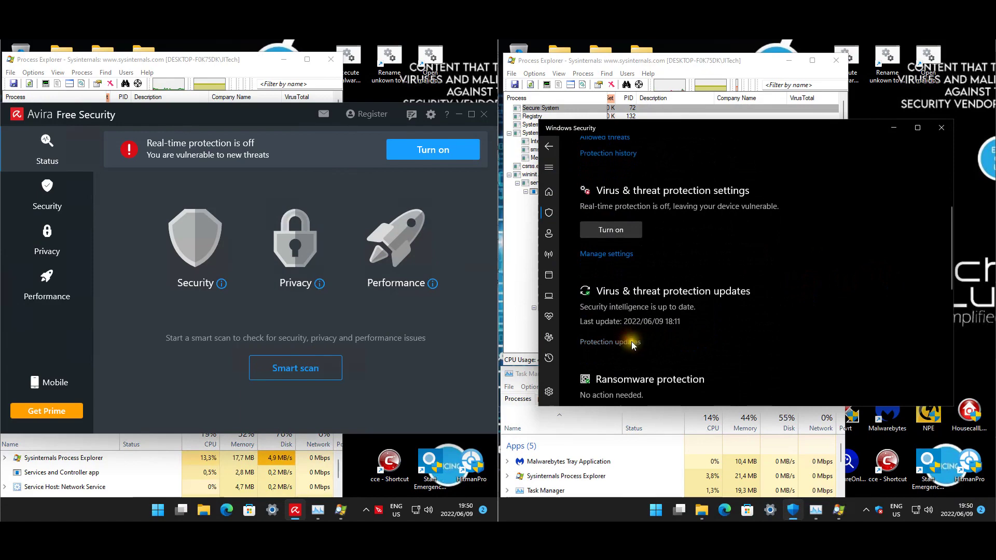
left_click(632, 343)
left_click(634, 341)
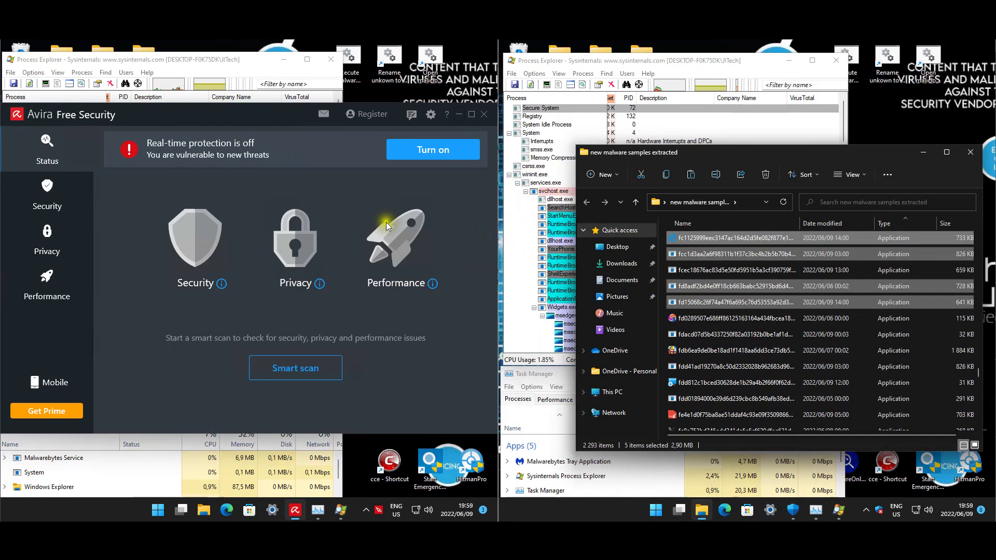
Turn on real-time protection in Avira, and check for security intelligence updates on Defender's Protection updates page in Windows Security.
left_click(436, 153)
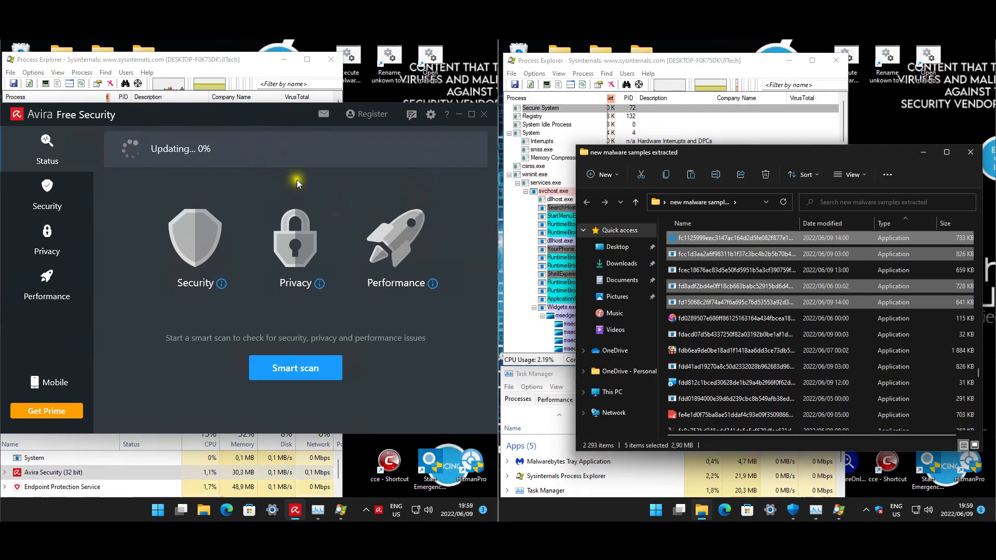
left_click(795, 513)
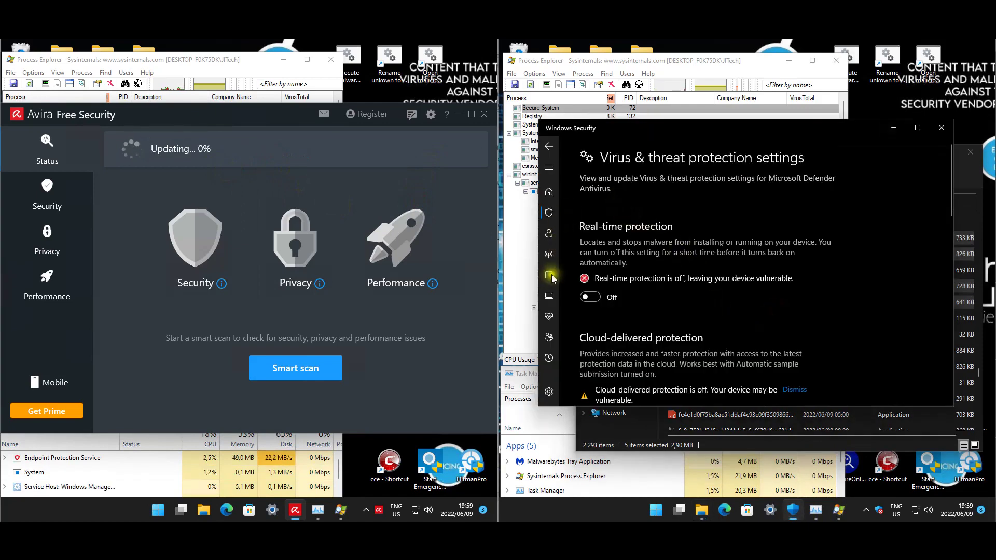
scroll(602, 280, "down", 2)
scroll(602, 278, "down", 4)
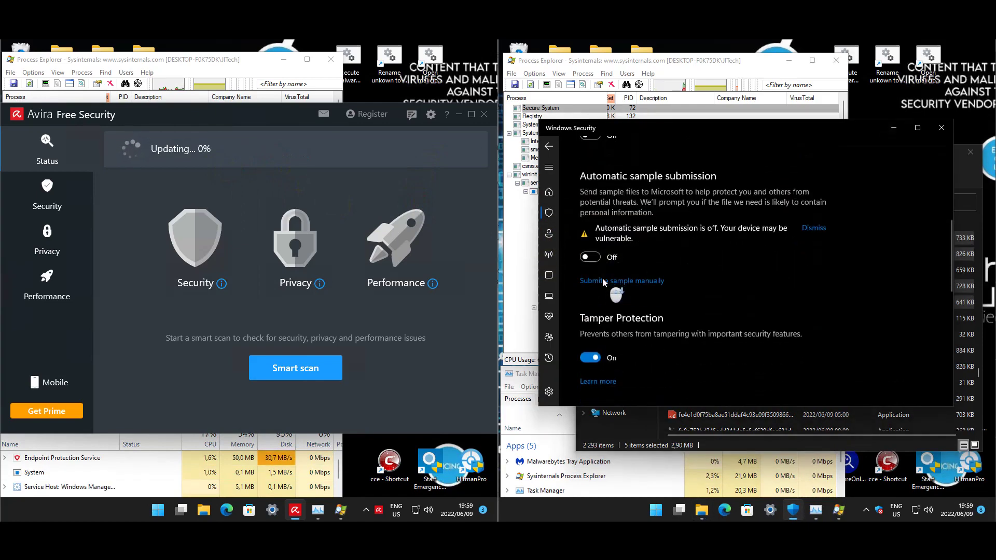
left_click(550, 214)
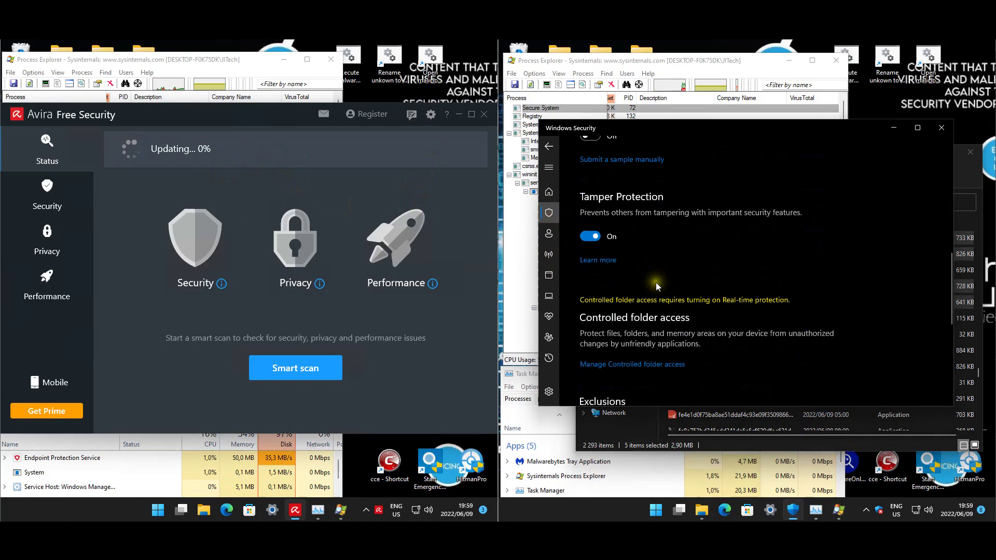
scroll(655, 284, "down", 3)
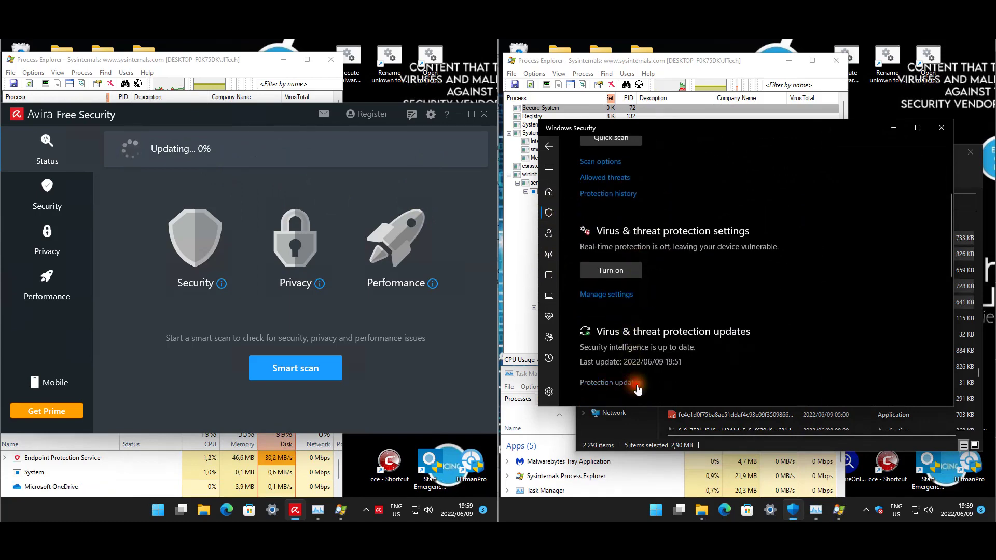
left_click(636, 384)
left_click(622, 338)
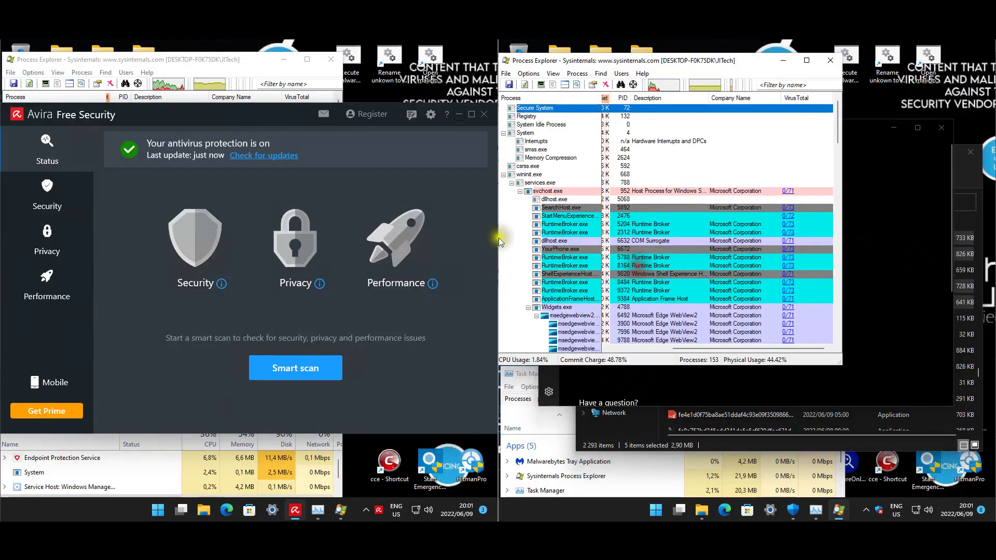
Turn on Real-time protection, Cloud-delivered protection and Automatic sample submission in Defender's Virus & threat protection settings.
left_click(867, 174)
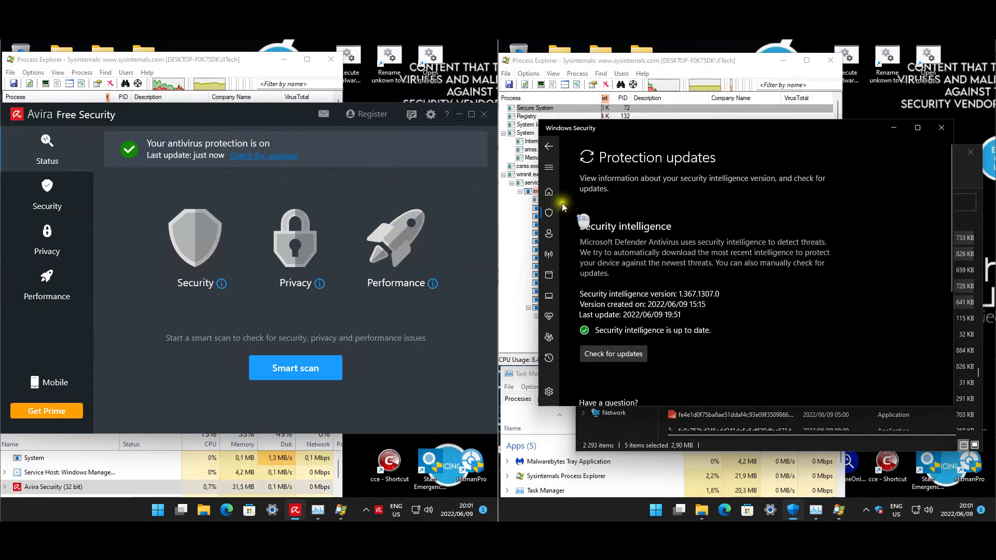
left_click(548, 213)
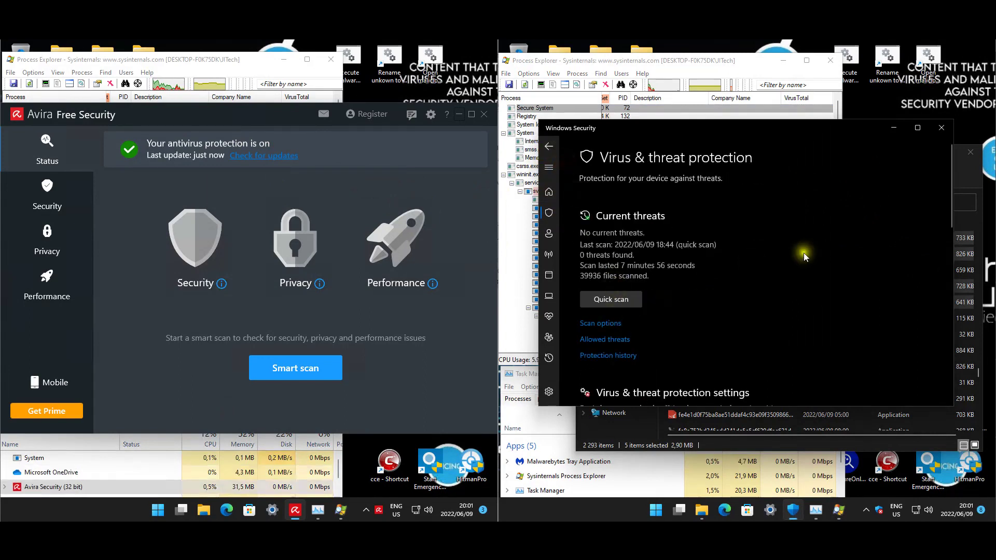
scroll(804, 256, "down", 5)
scroll(661, 310, "down", 2)
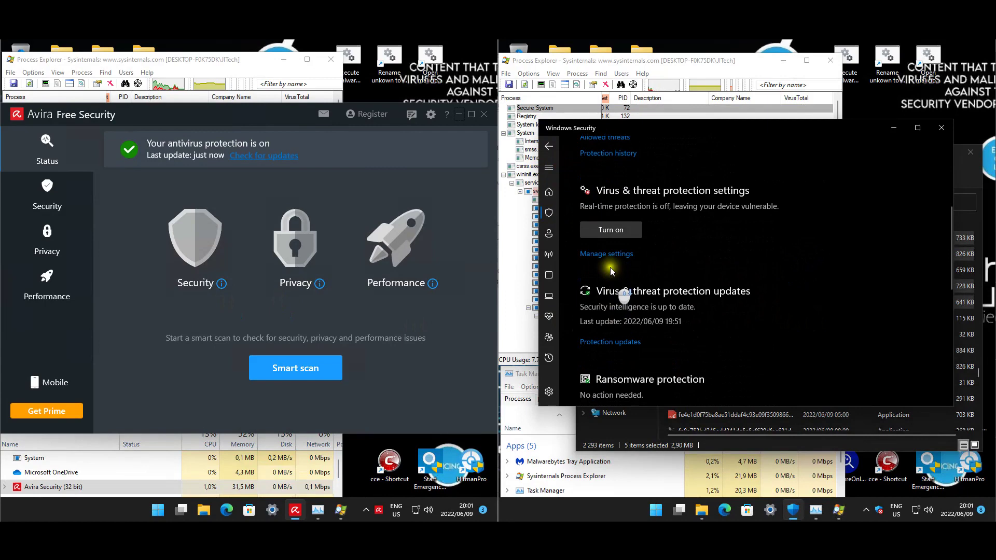
left_click(607, 254)
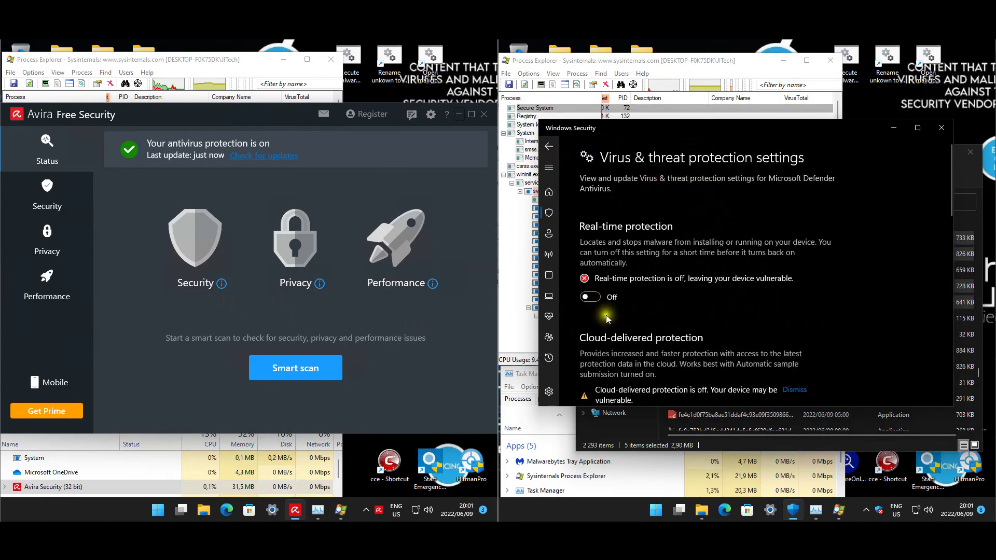
scroll(608, 319, "down", 4)
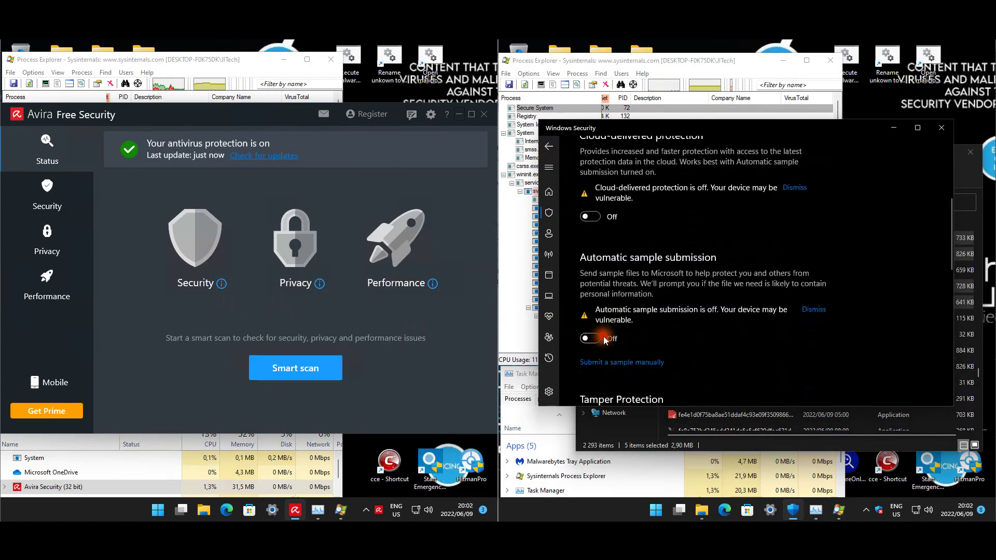
left_click(590, 338)
left_click(702, 350)
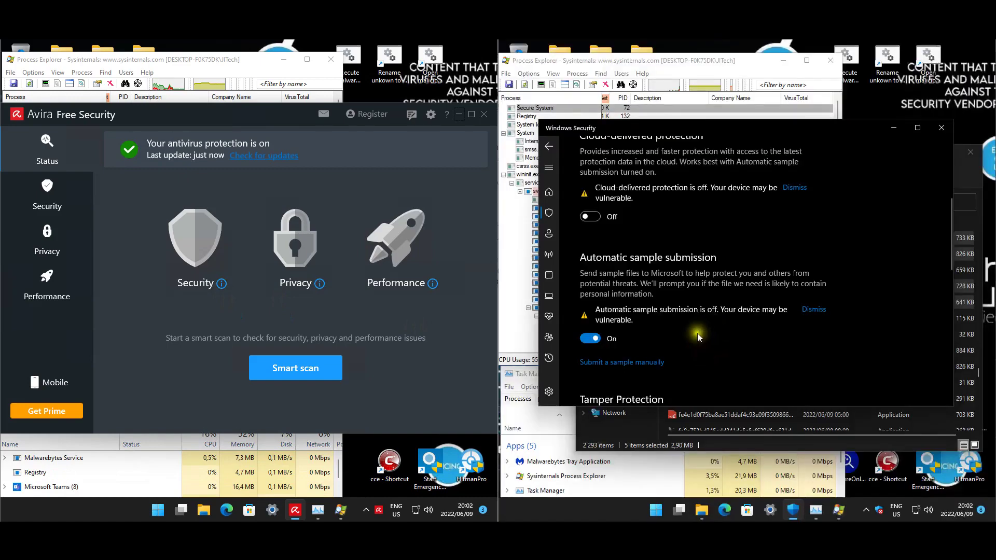
left_click(590, 216)
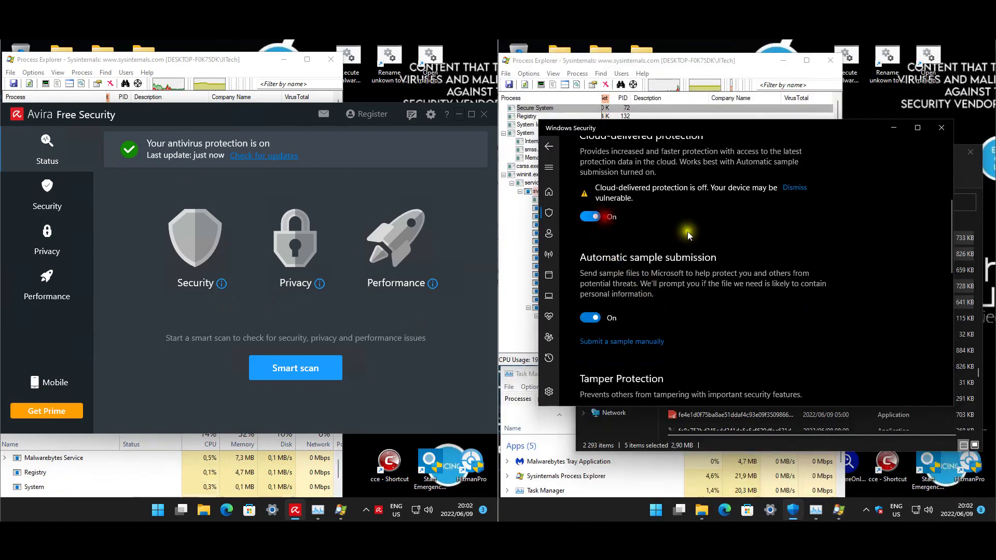
left_click(367, 511)
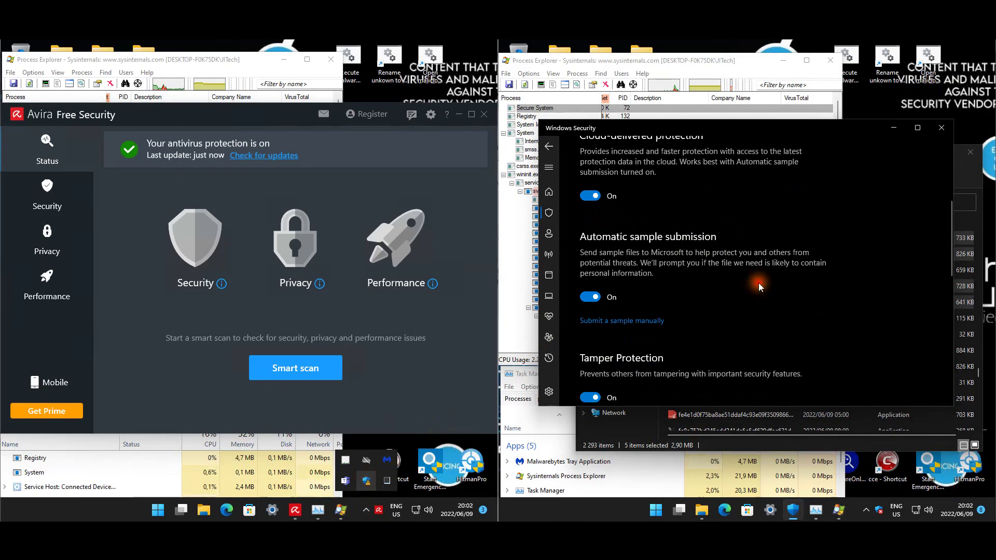
scroll(760, 287, "up", 3)
scroll(785, 273, "up", 2)
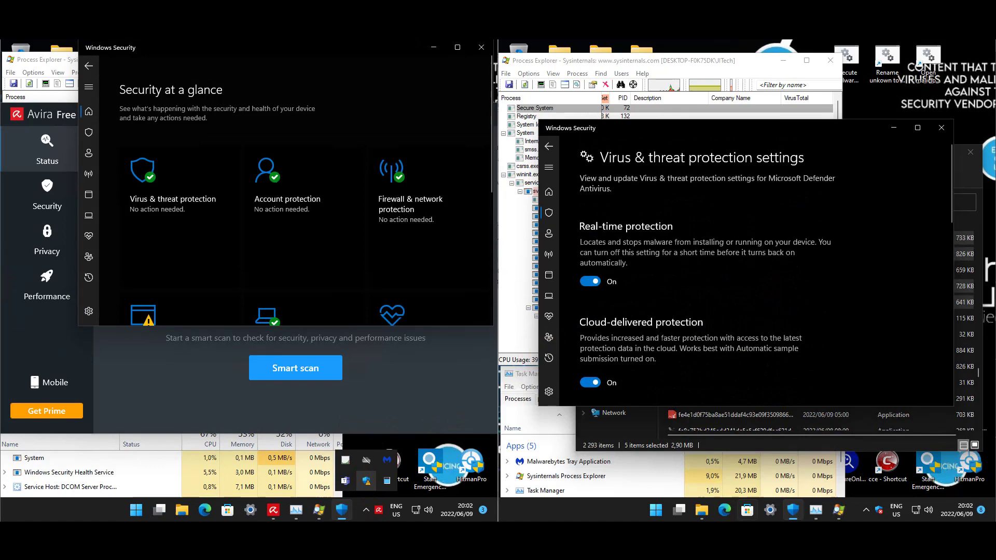
Close the new malware samples extracted folder, then view the Security at a glance overview on the Defender system and minimize Windows Security.
left_click(701, 510)
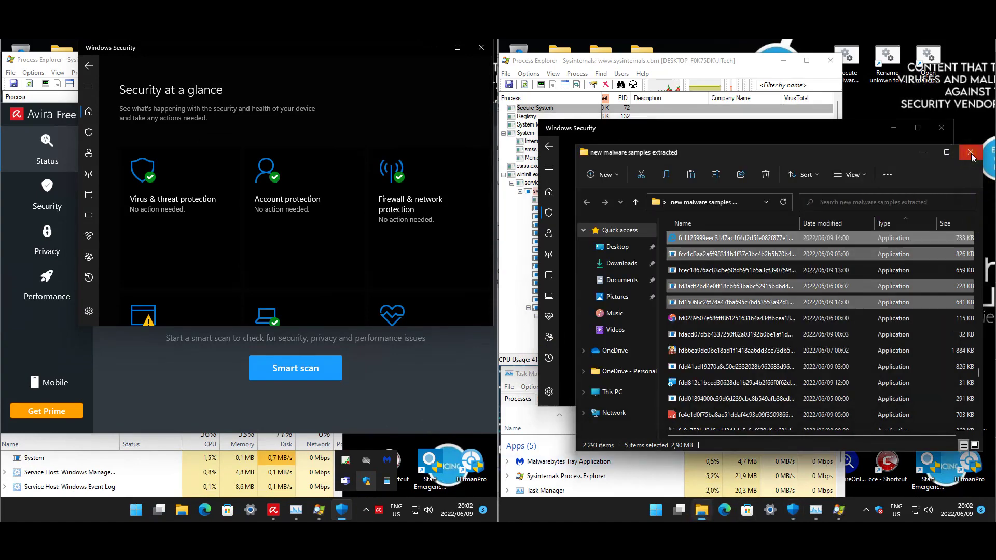
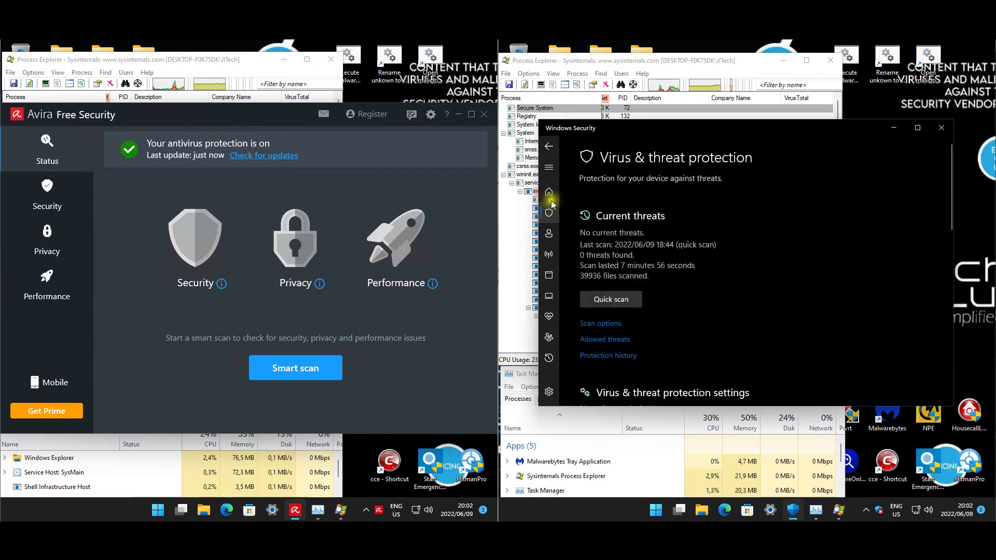
left_click(551, 192)
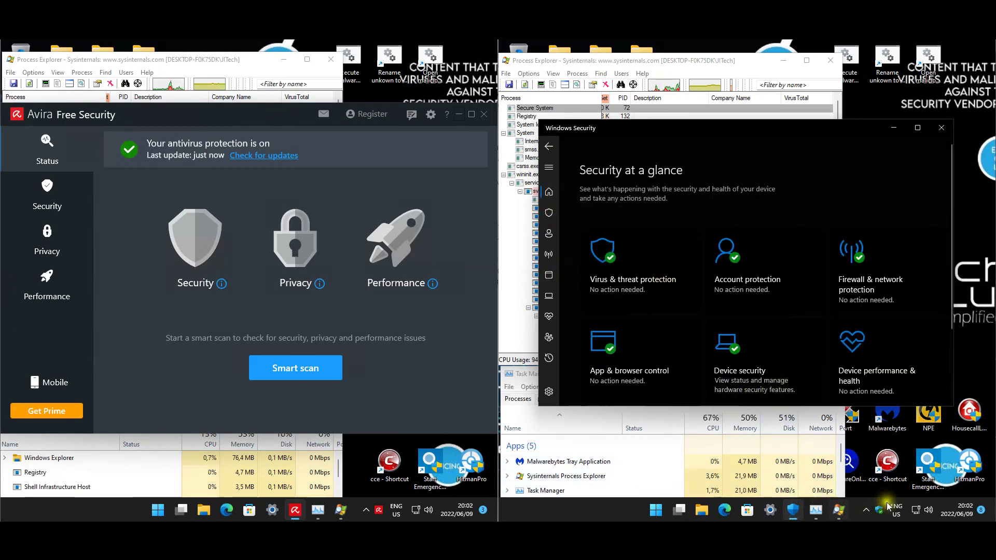
left_click(893, 127)
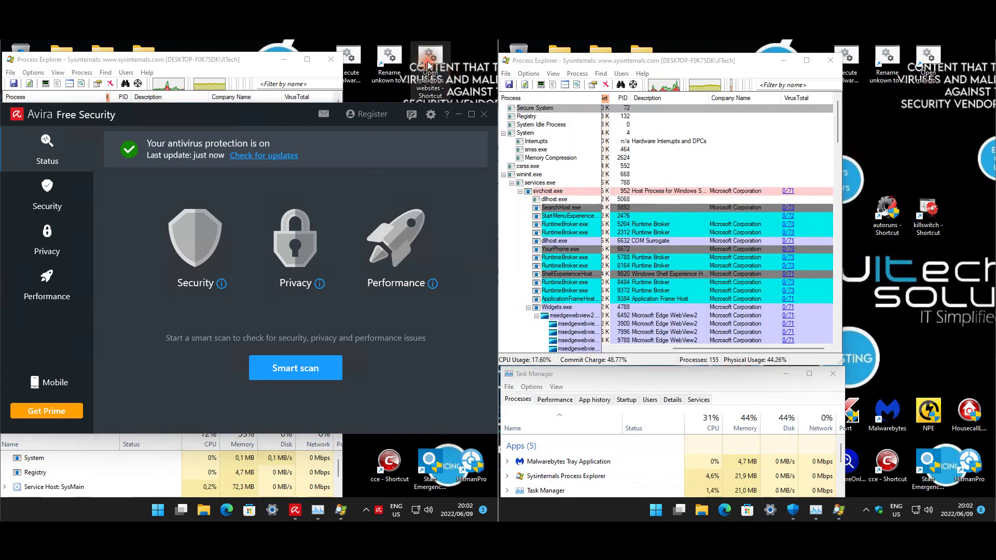
Run the Open websites desktop shortcut on both systems and keep waiting for the unresponsive page on the Avira system.
double_click(927, 62)
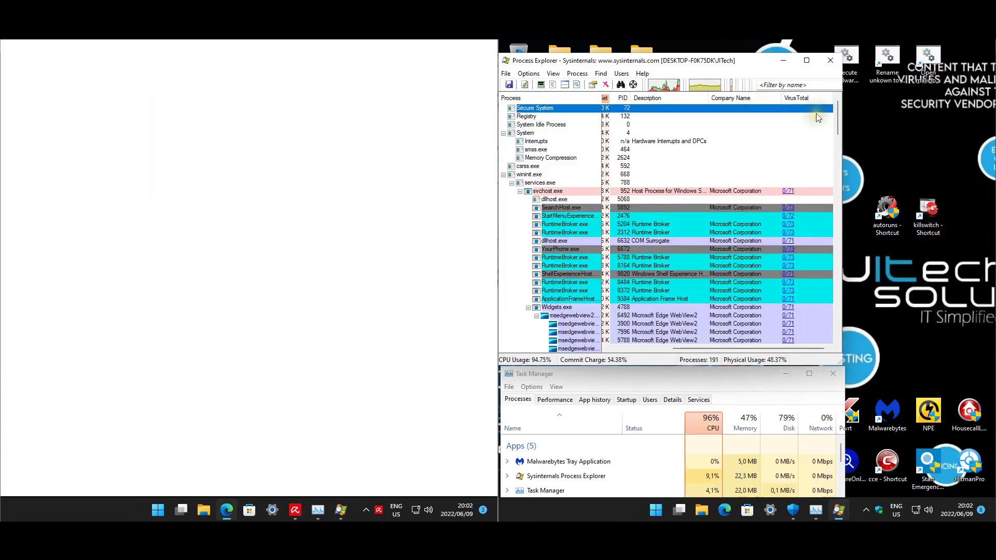
left_click(712, 410)
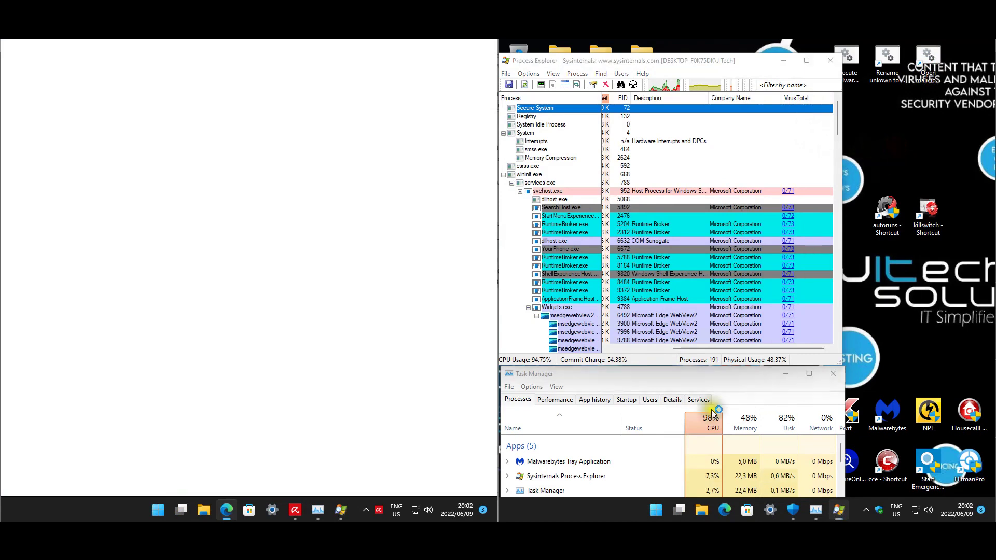
left_click(866, 324)
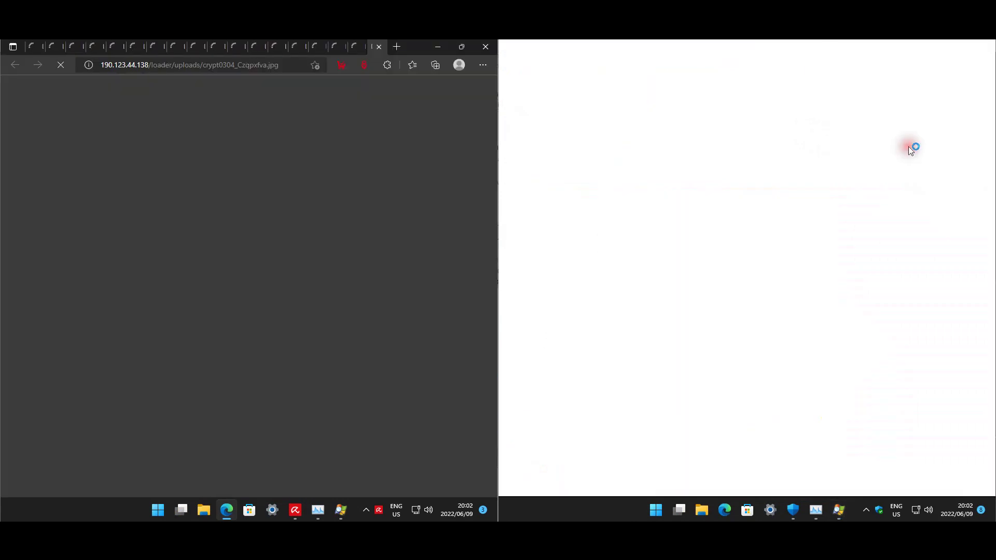
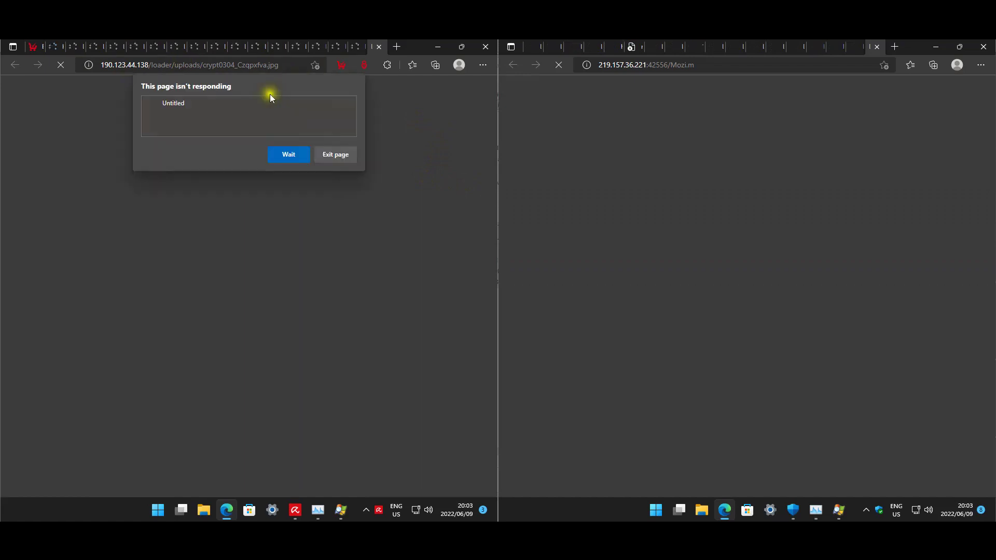
left_click(287, 160)
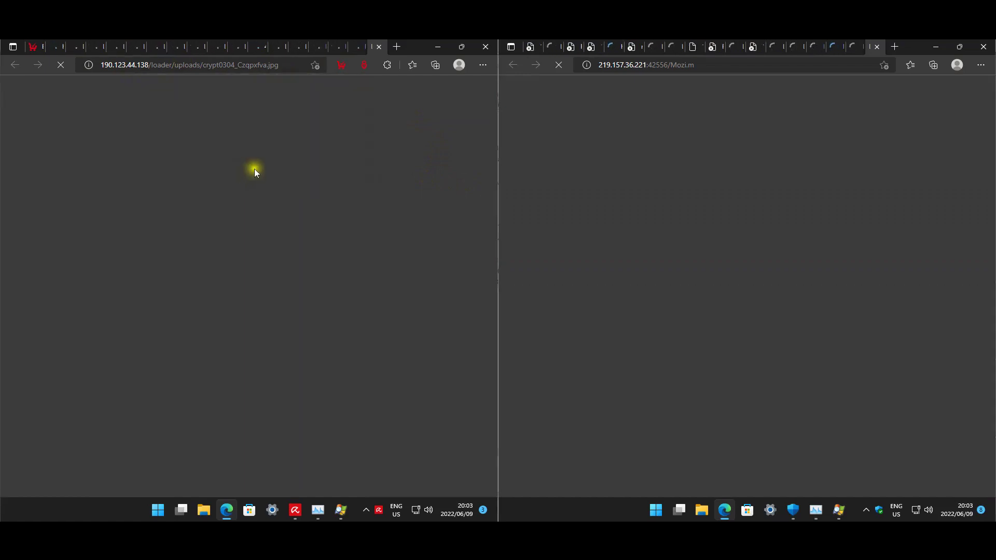
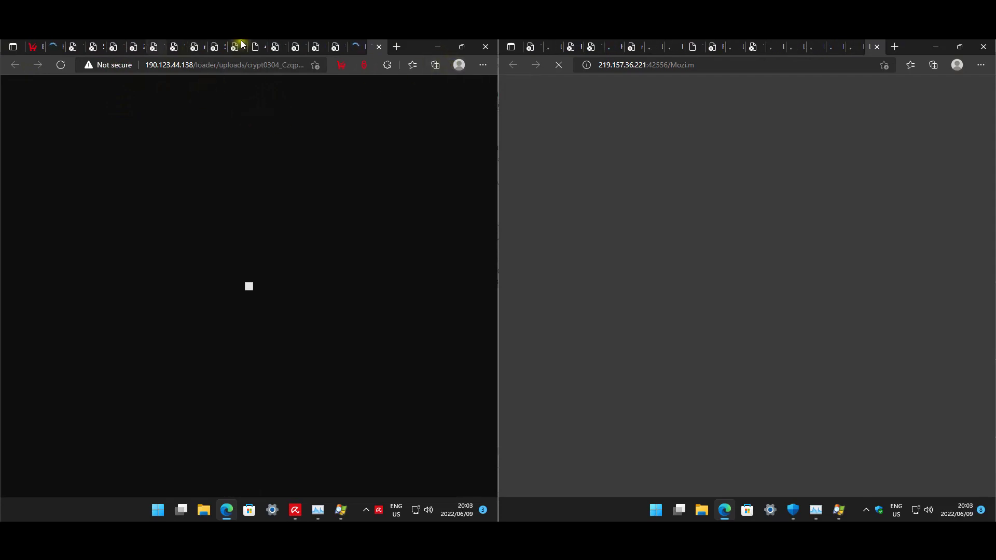
Examine the malicious website tabs in Microsoft Edge on both systems to see which pages load or are blocked.
left_click(113, 46)
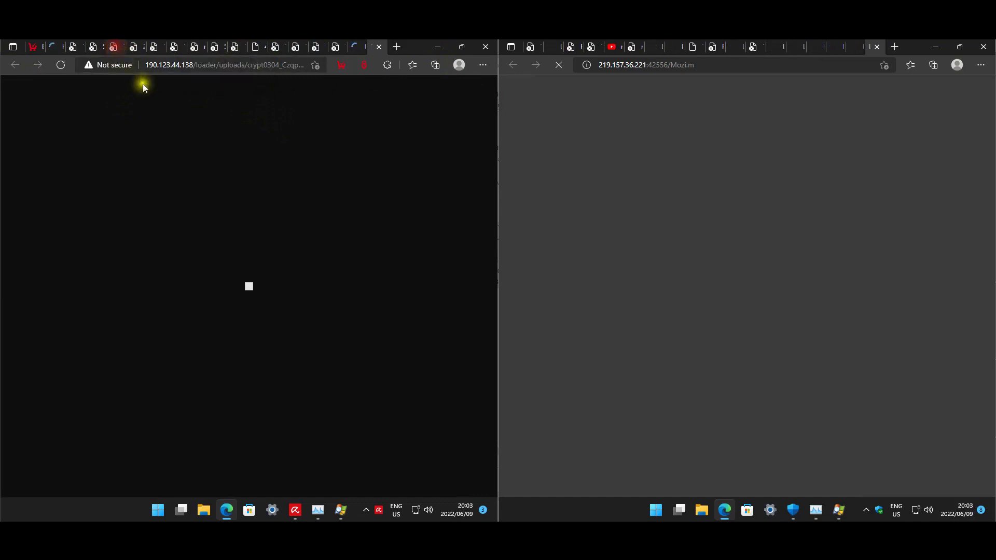
left_click(555, 94)
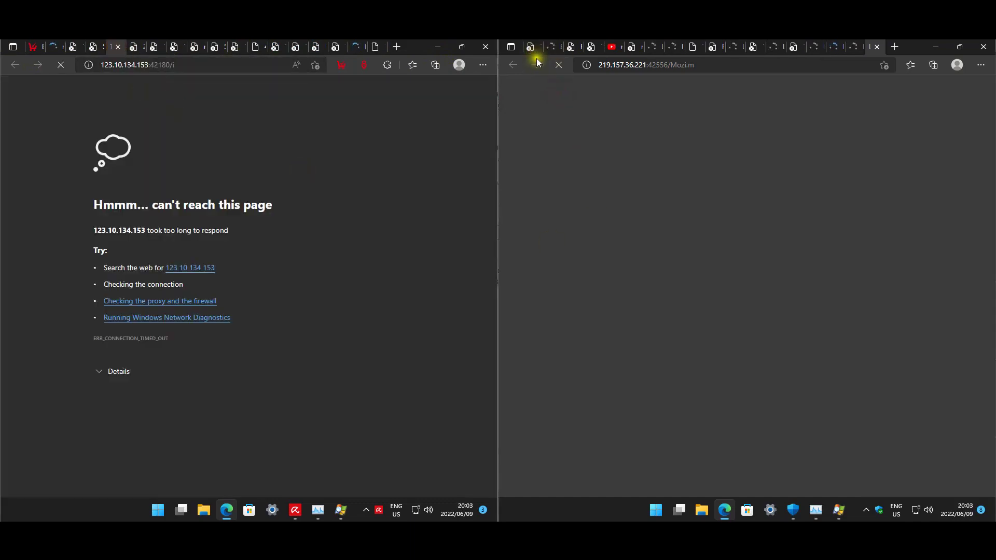
left_click(315, 133)
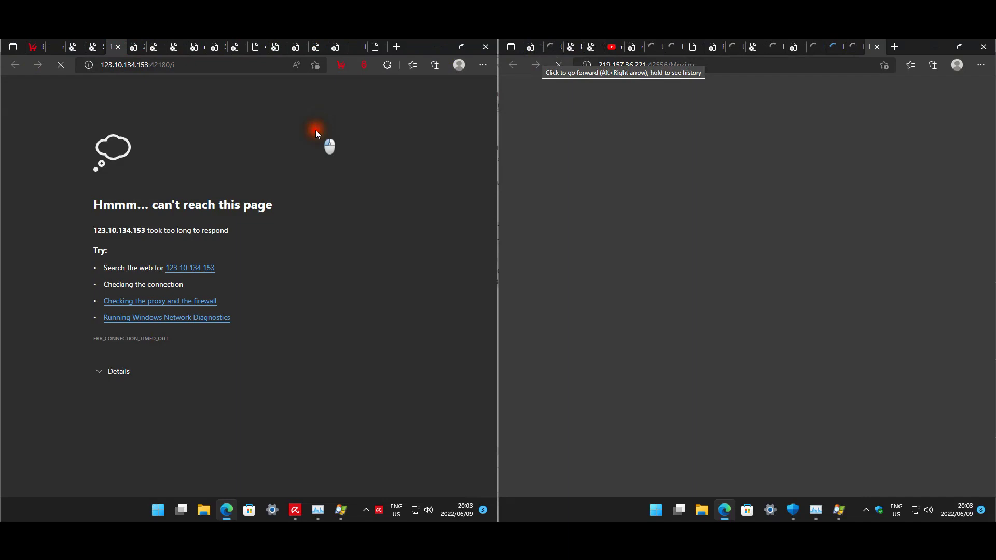
left_click(29, 47)
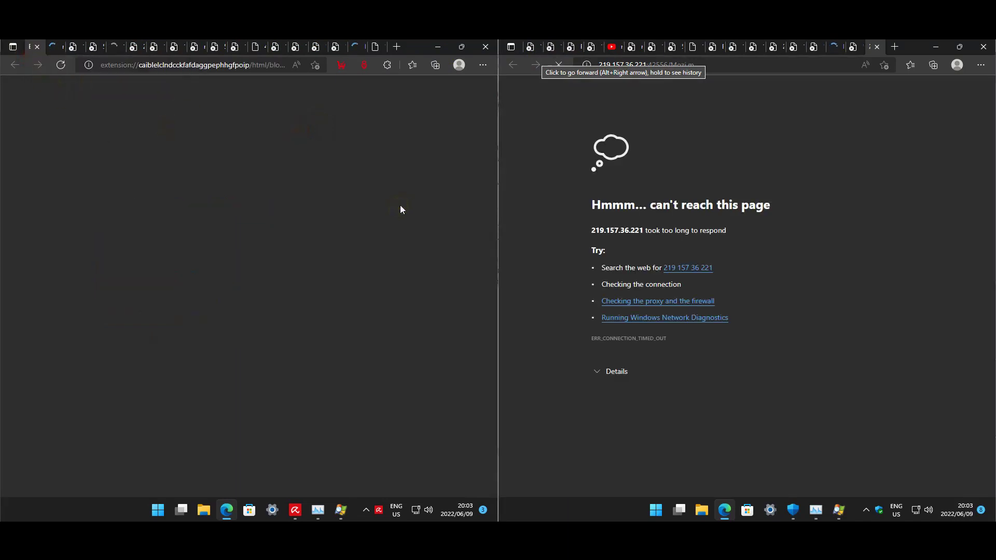
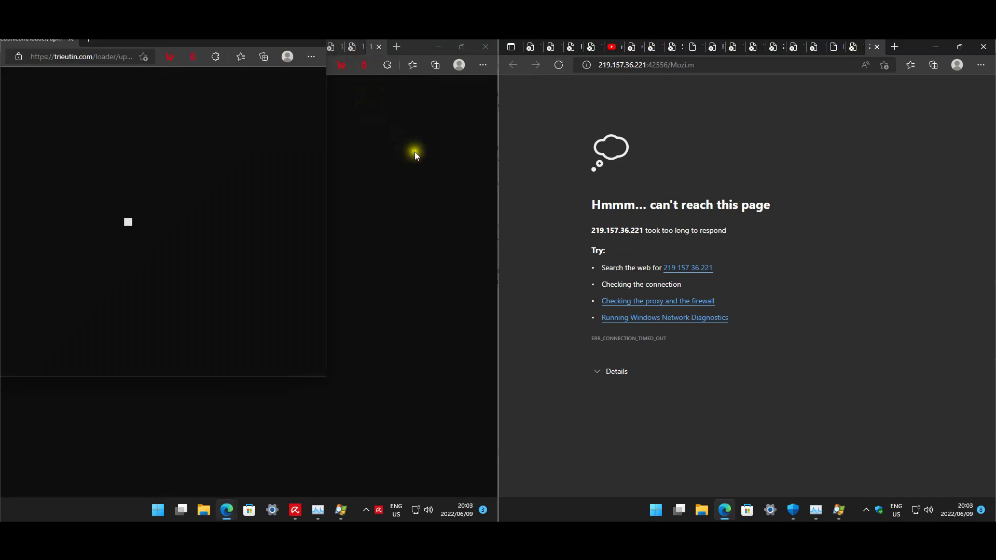
left_click(532, 45)
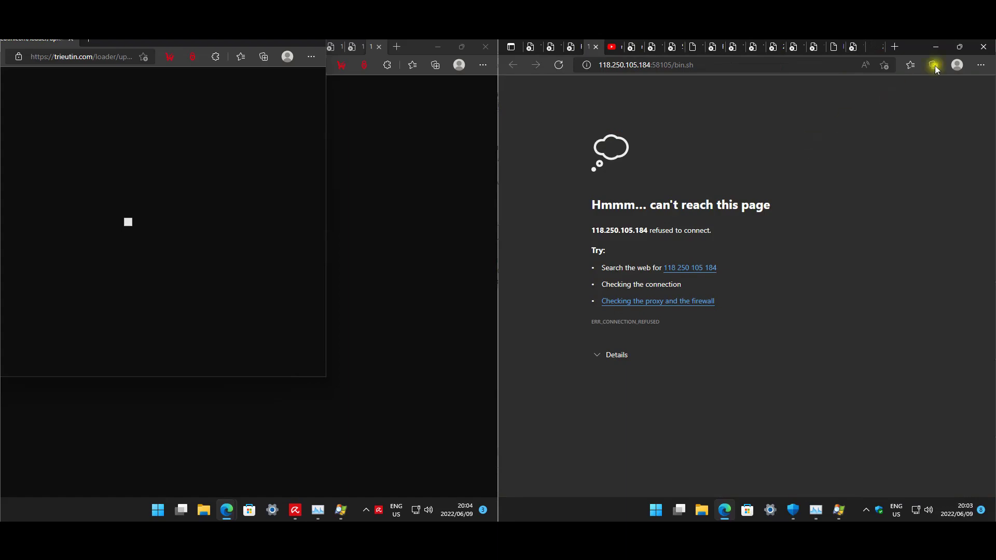
Close all the Microsoft Edge windows on both the Avira and Defender systems.
left_click(983, 46)
left_click(485, 46)
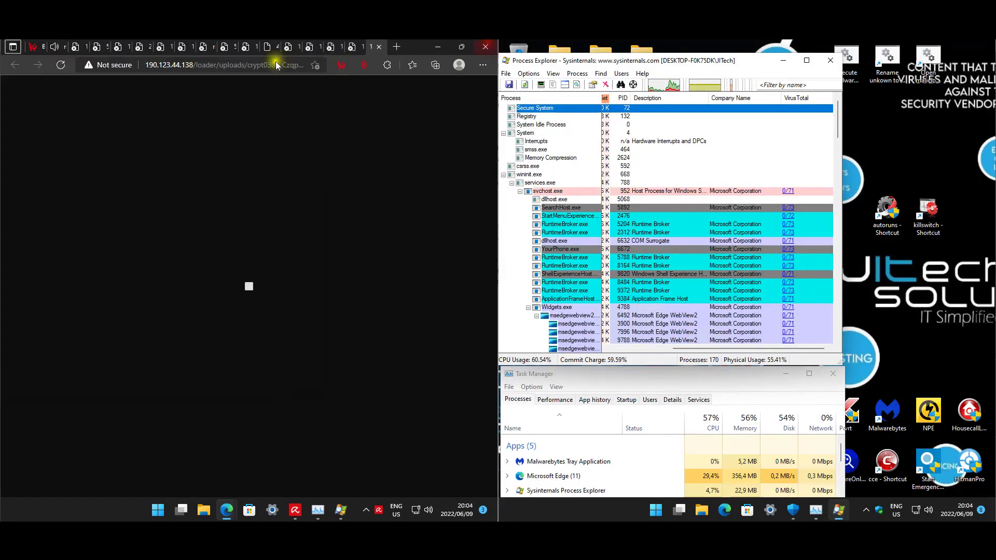
left_click(310, 44)
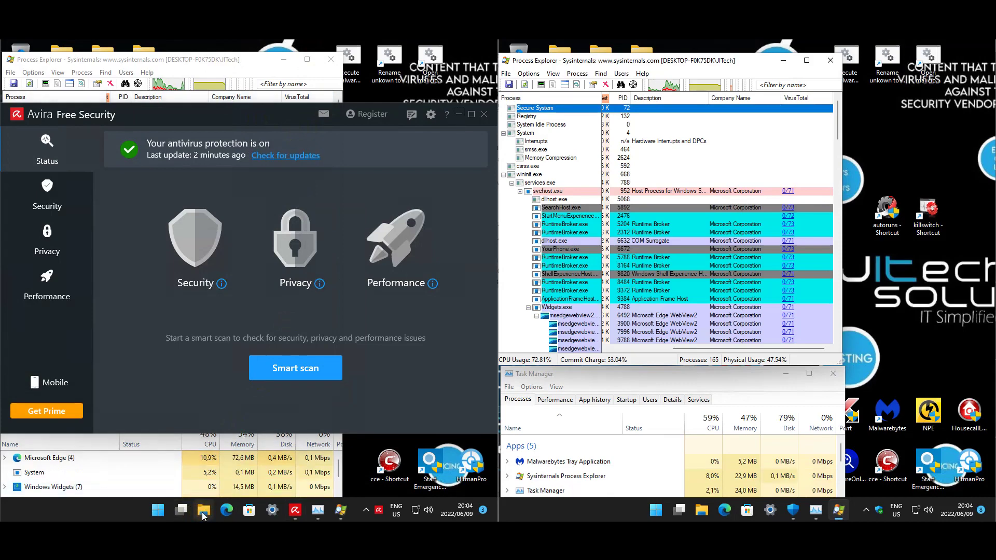
View the Downloads folder in File Explorer on both systems, then close all the File Explorer windows.
left_click(703, 510)
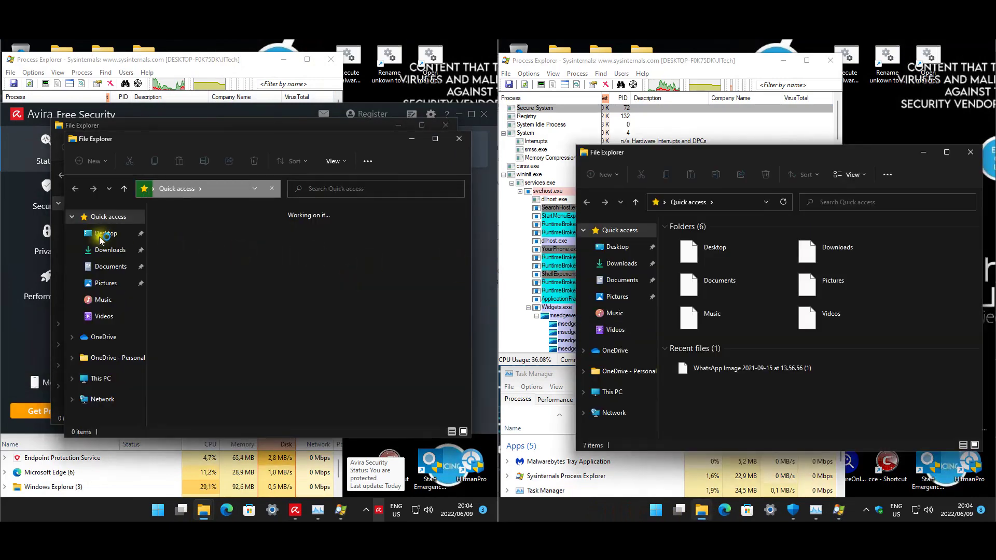
left_click(619, 265)
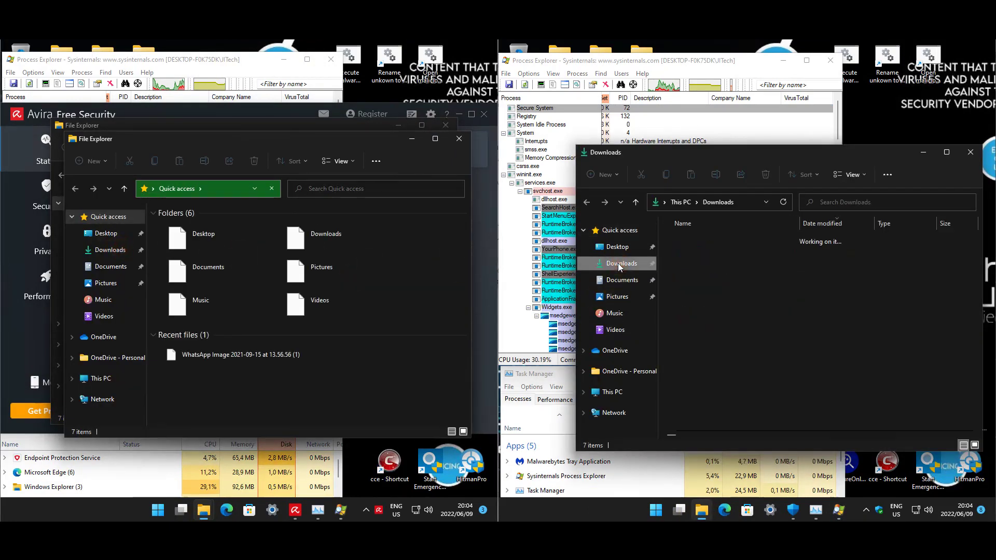
left_click(112, 252)
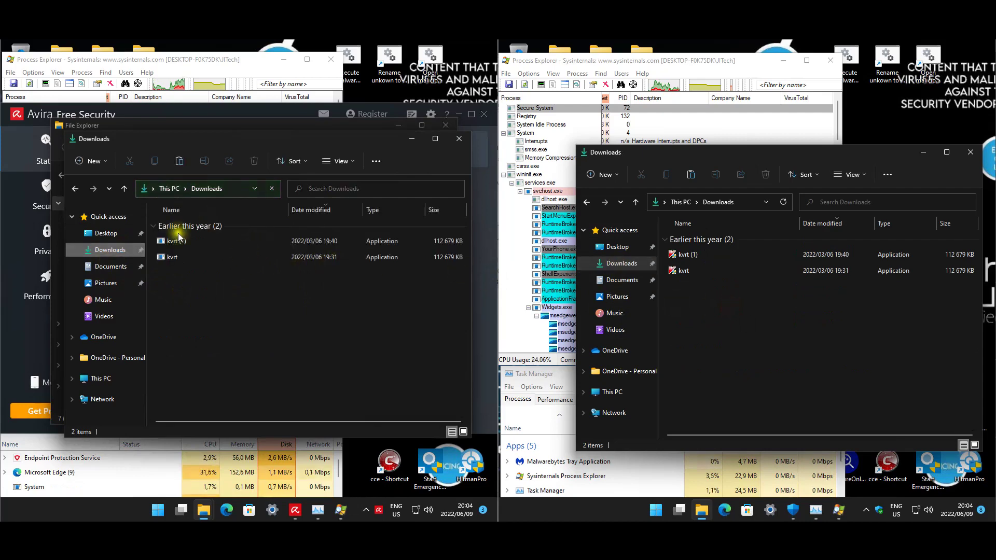
left_click(459, 139)
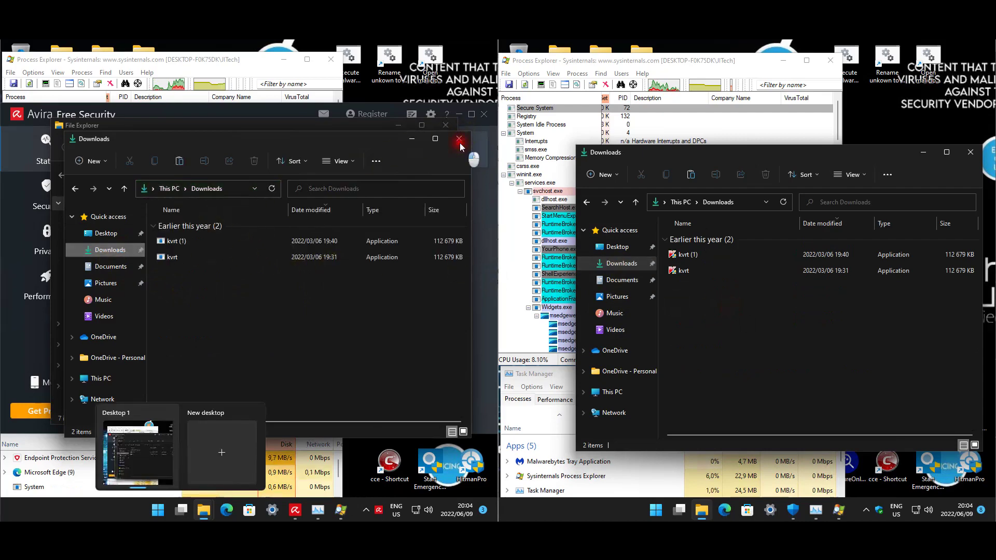
left_click(971, 153)
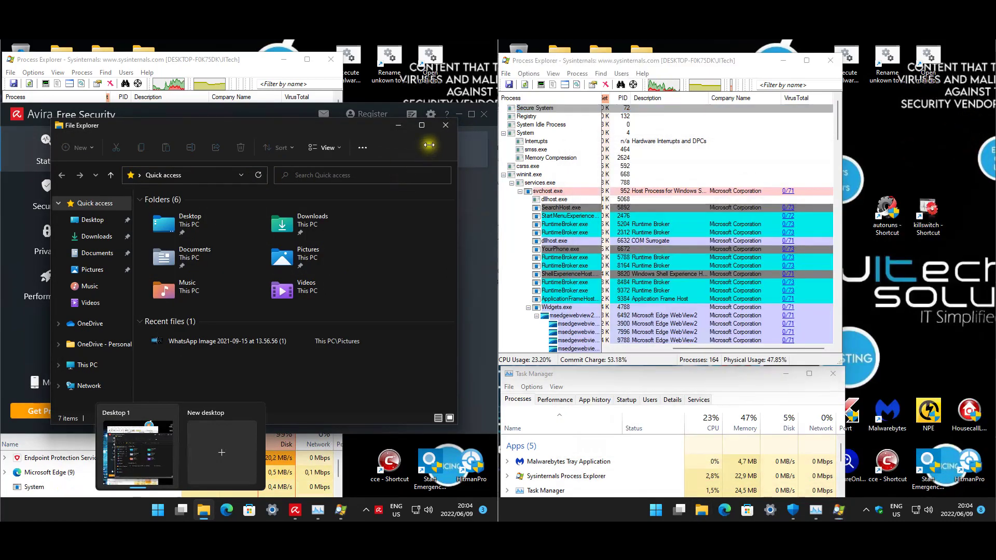
left_click(445, 125)
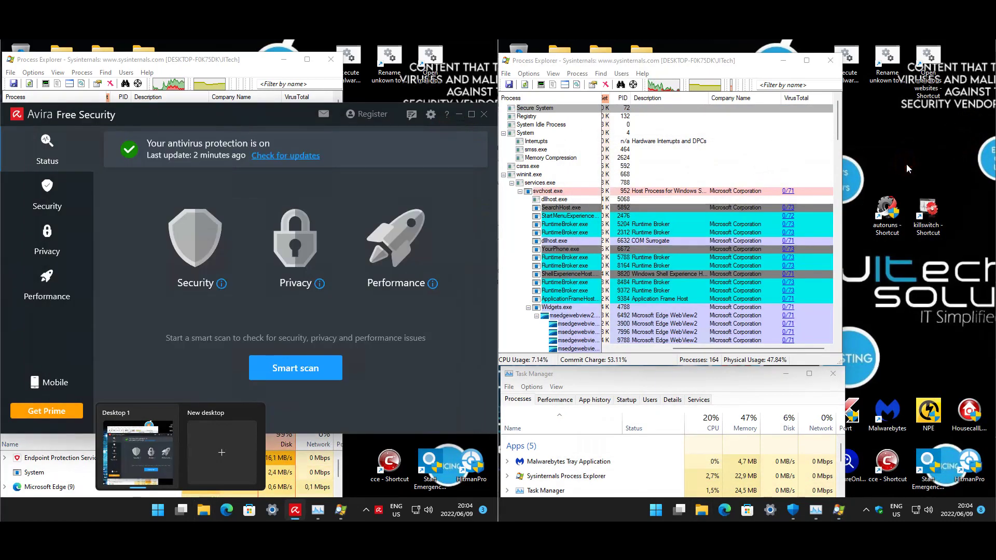
Run the execute malware desktop shortcut on both the Defender and Avira systems.
left_click(452, 185)
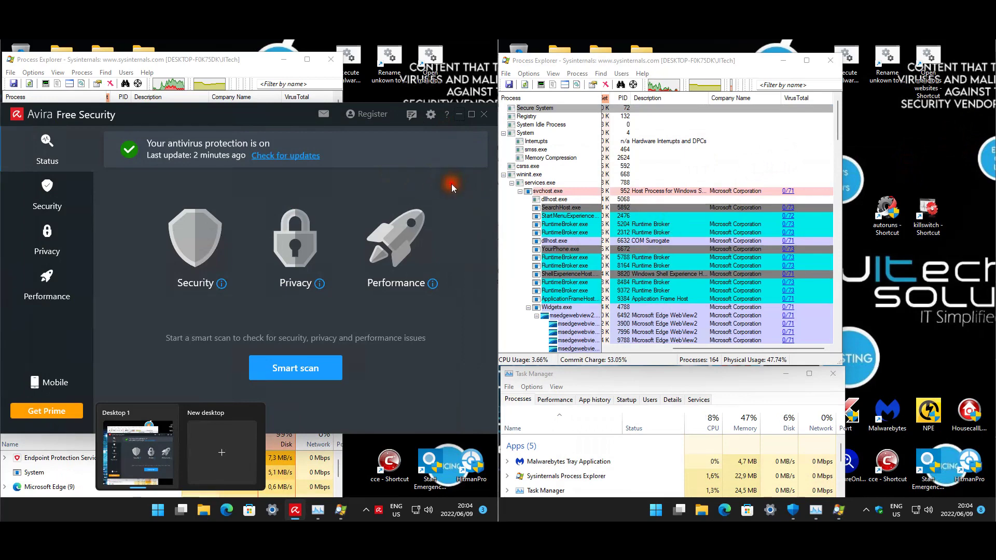
left_click(275, 119)
left_click_drag(275, 118, 207, 445)
left_click(166, 456)
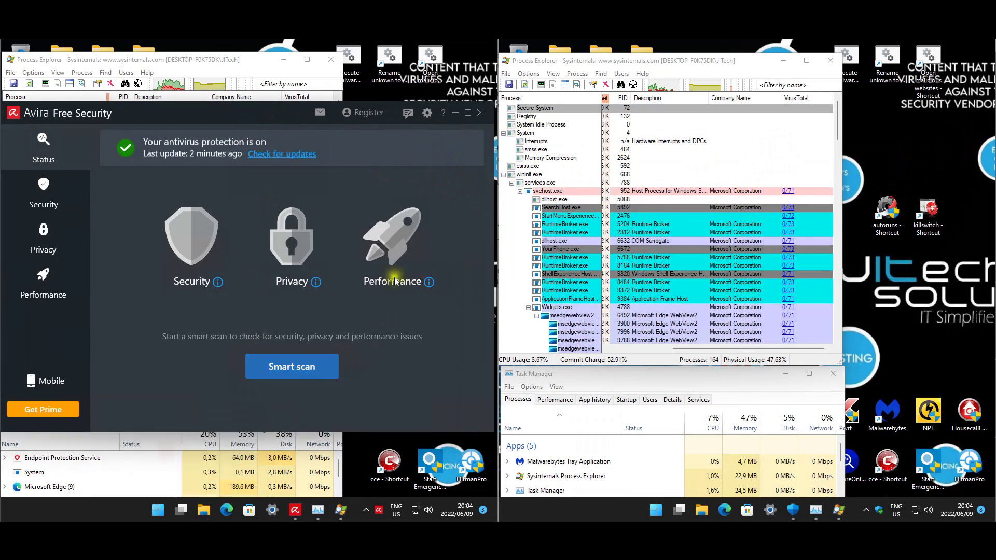
left_click(850, 53)
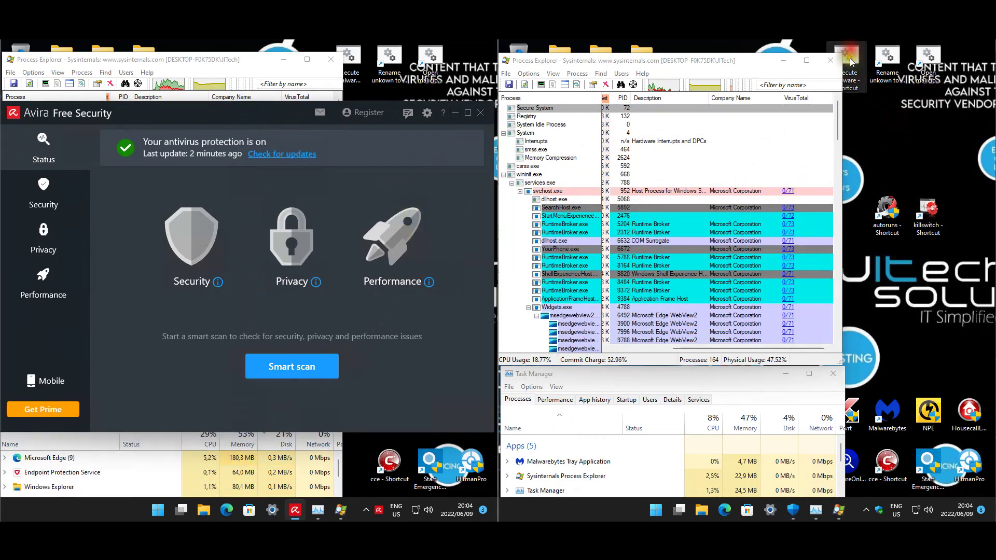
double_click(850, 61)
left_click(354, 69)
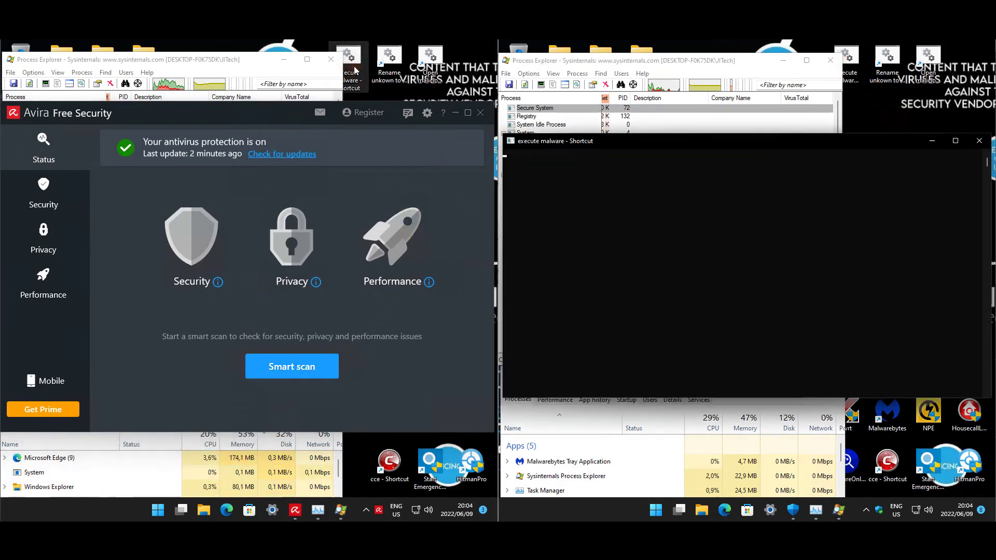
double_click(354, 69)
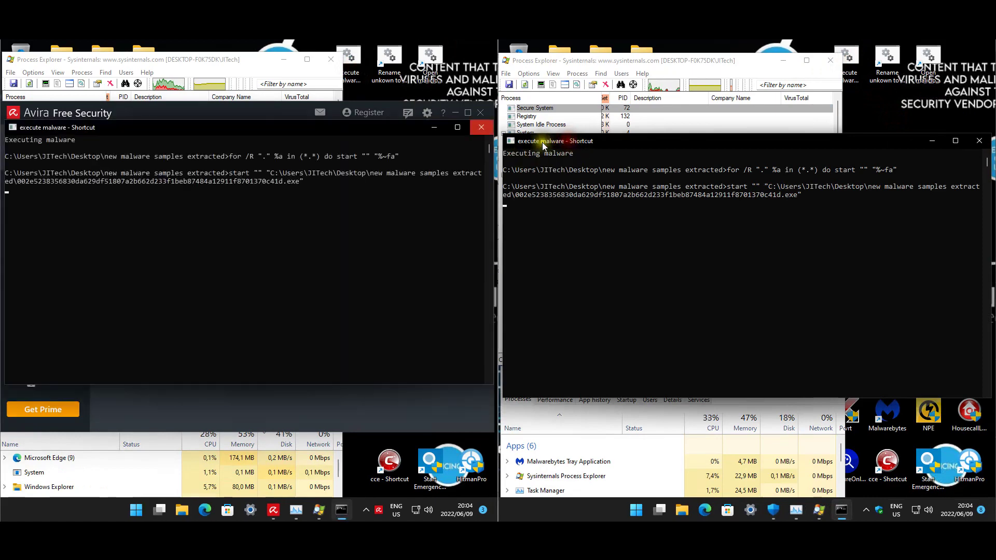
Move the execute malware console windows aside on both systems and close the Avira Free Security window.
left_click(933, 144)
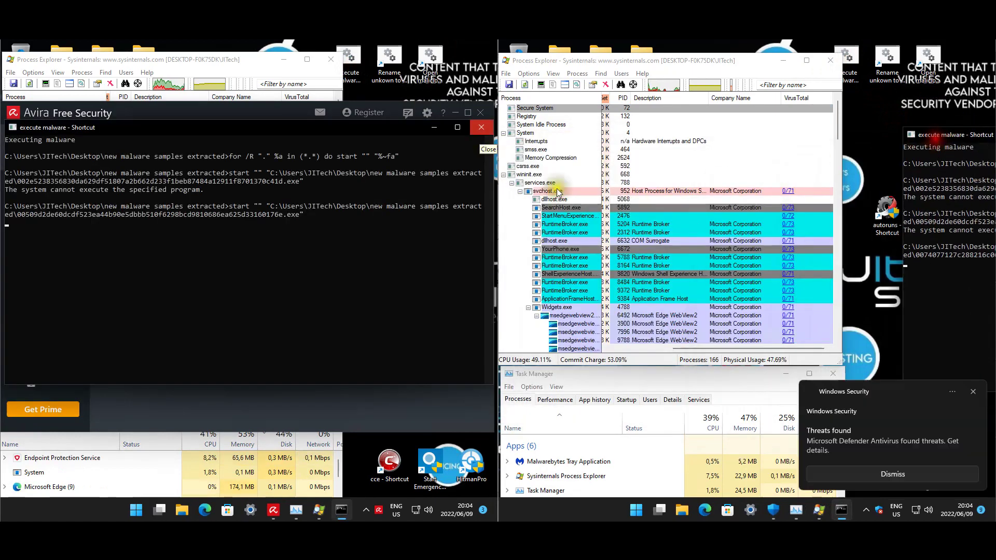
left_click(11, 127)
left_click(36, 154)
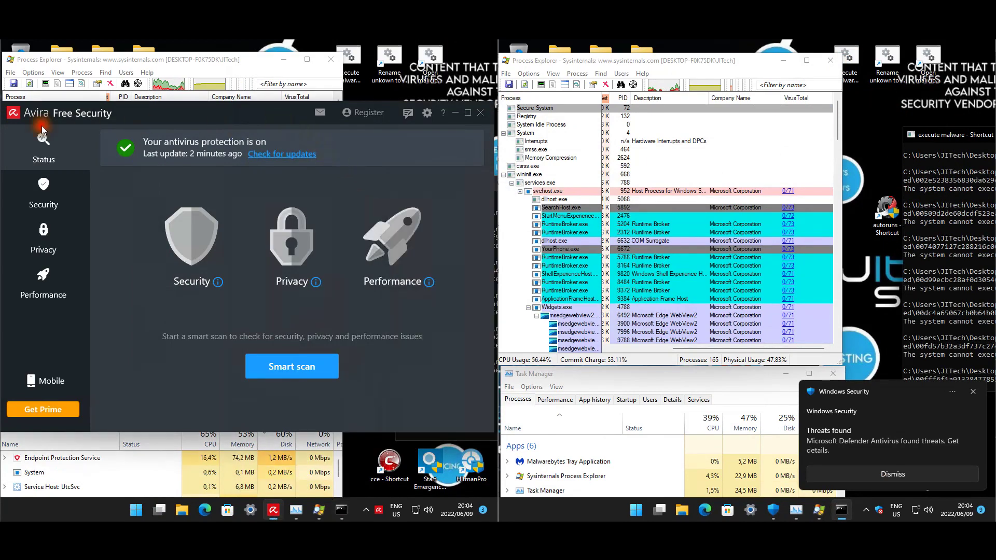
left_click_drag(60, 163, 51, 164)
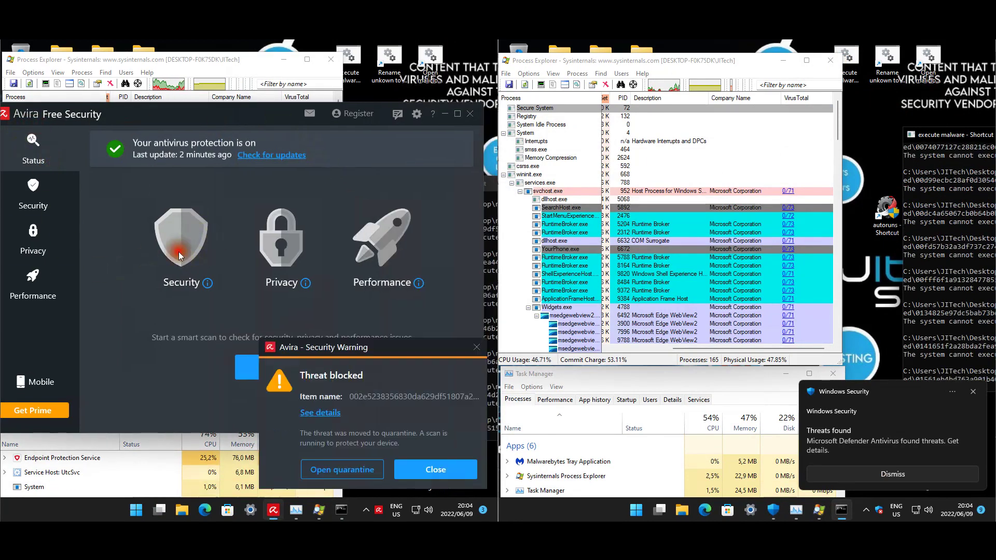
left_click(470, 114)
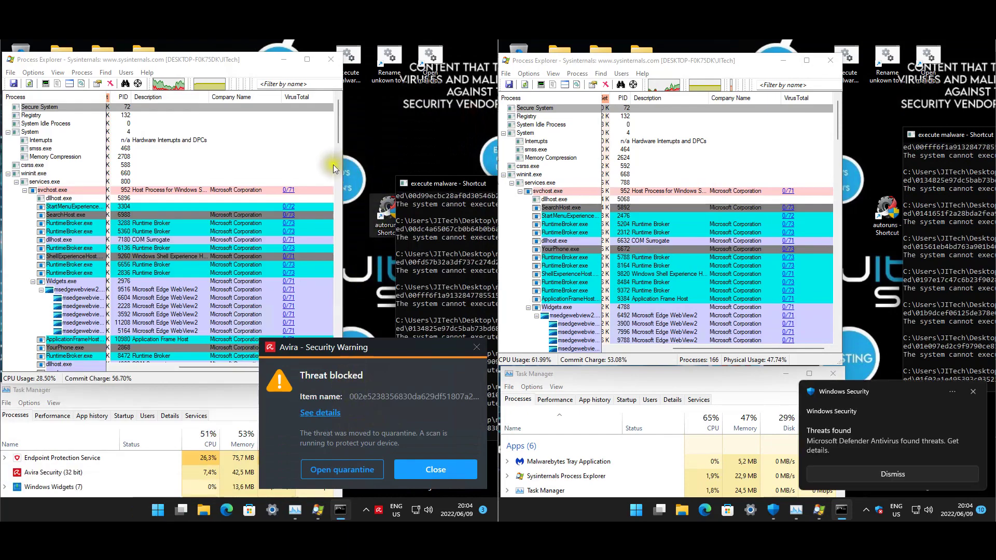
Check the end of the Process Explorer process list on both systems, then dismiss Avira's Threat blocked warning.
left_click_drag(335, 153, 329, 322)
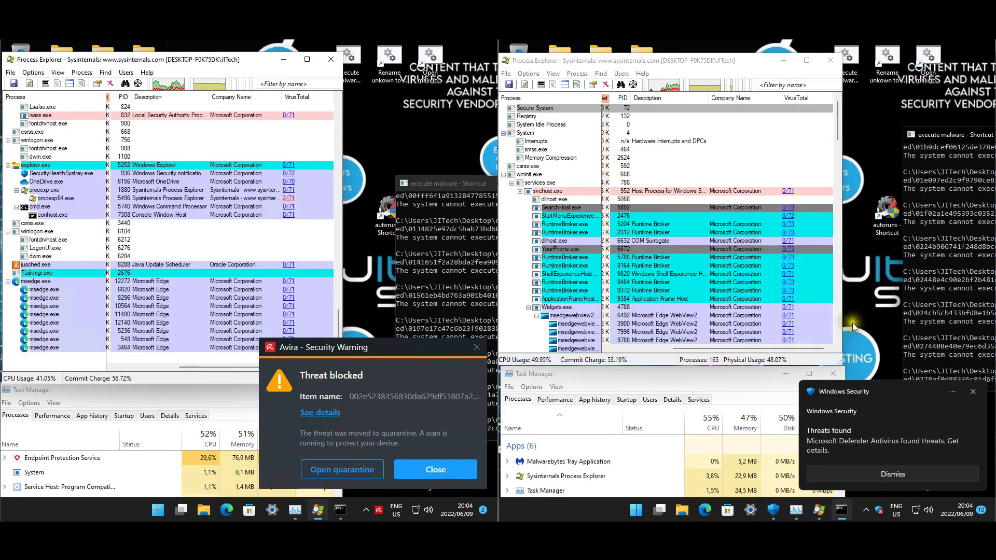
left_click_drag(837, 331, 841, 331)
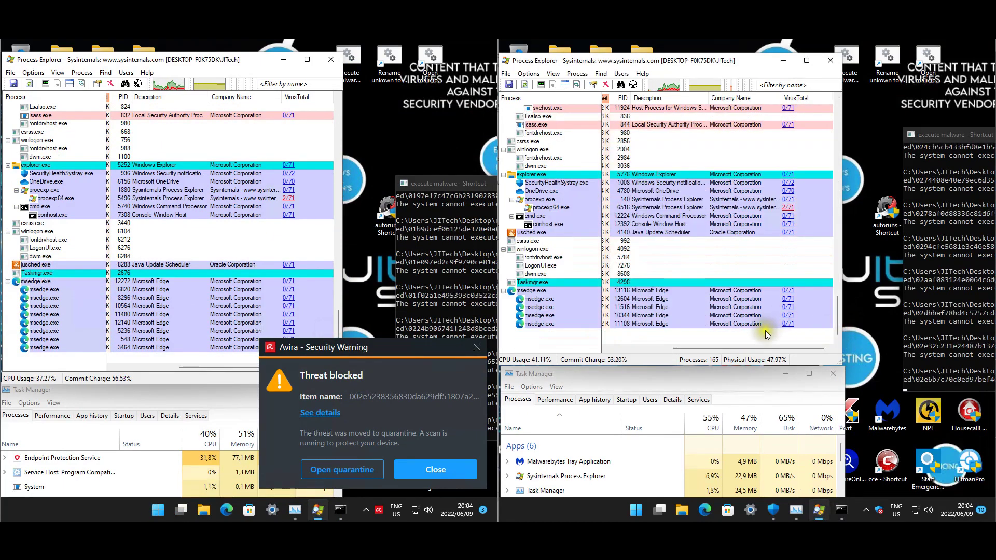
left_click(435, 469)
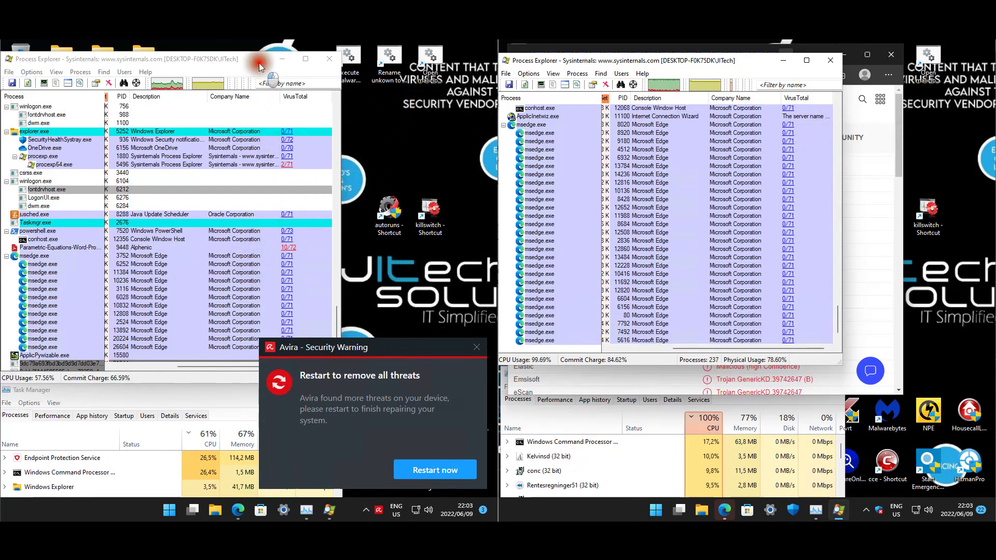
Examine the running processes and their VirusTotal ratings in Process Explorer on the Avira system, then close it.
left_click_drag(256, 56, 255, 58)
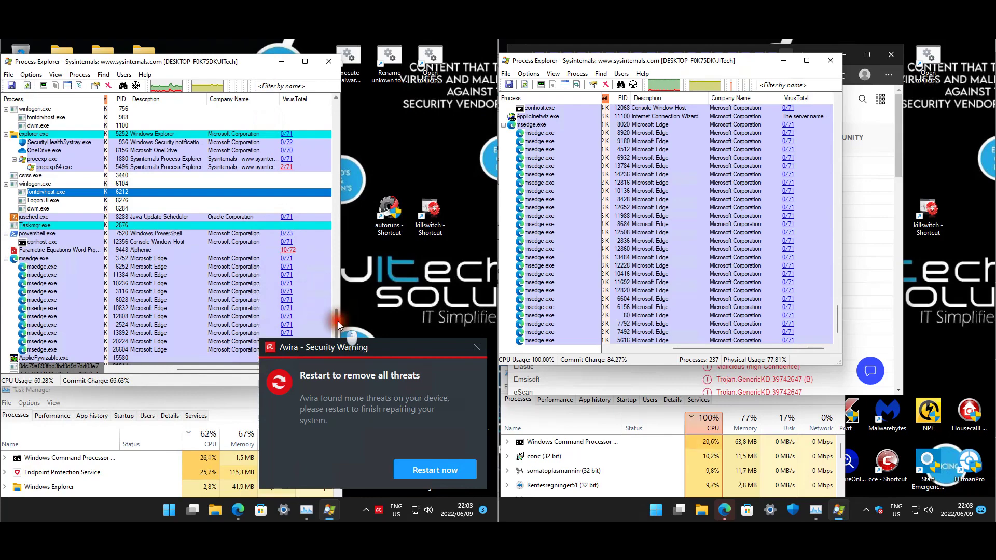
left_click_drag(338, 322, 335, 301)
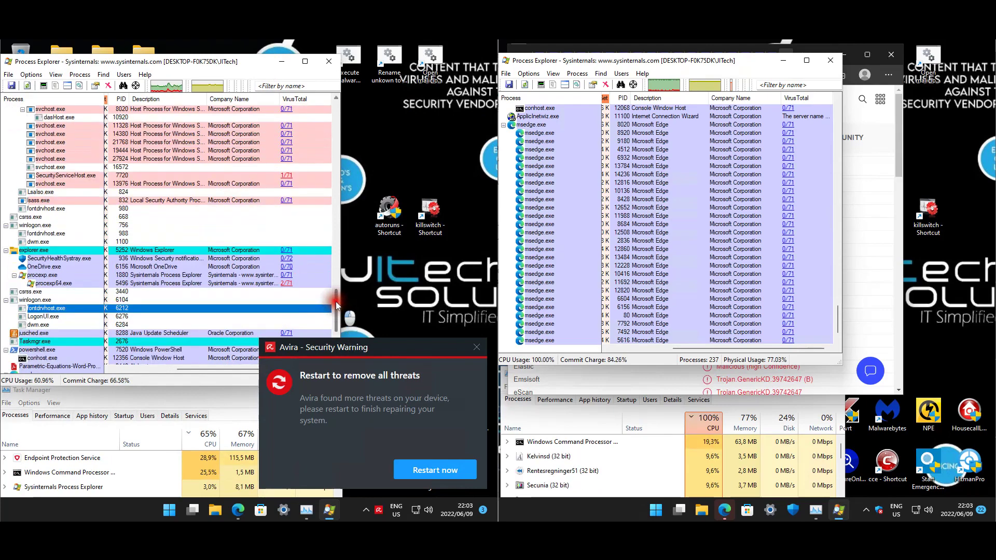
left_click_drag(337, 305, 337, 110)
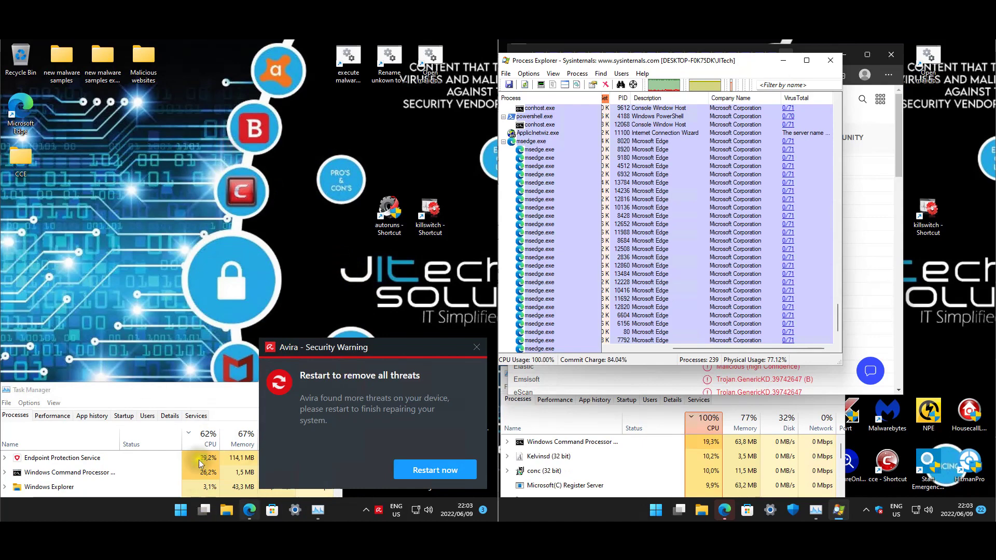
Read the VirusTotal detection report in Microsoft Edge on the Avira system, then close the browser.
left_click(250, 510)
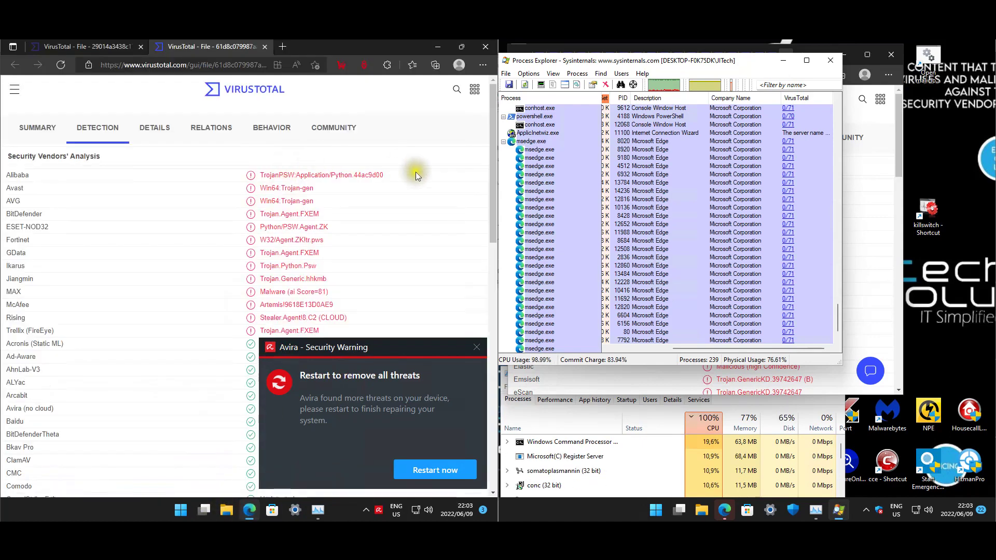
left_click_drag(494, 111, 491, 120)
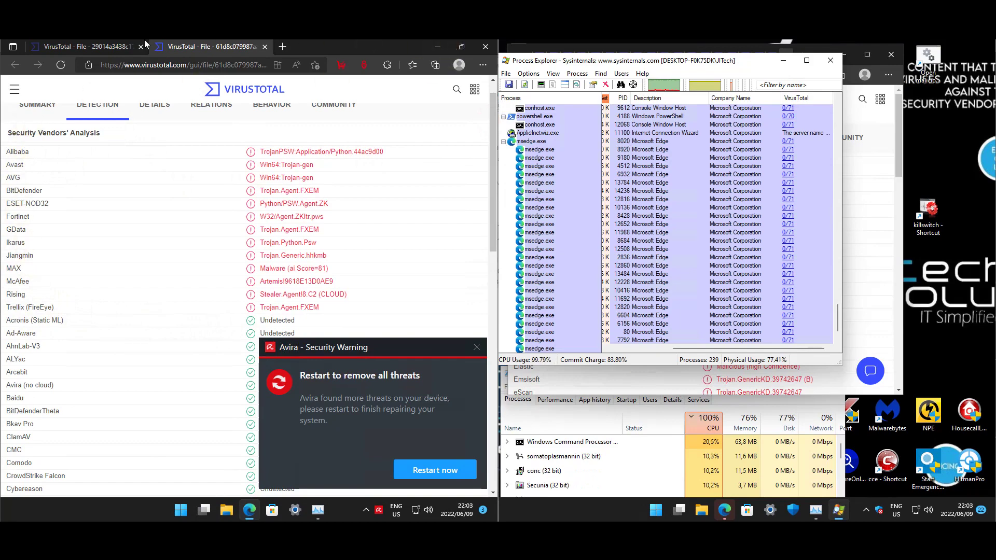
left_click(485, 47)
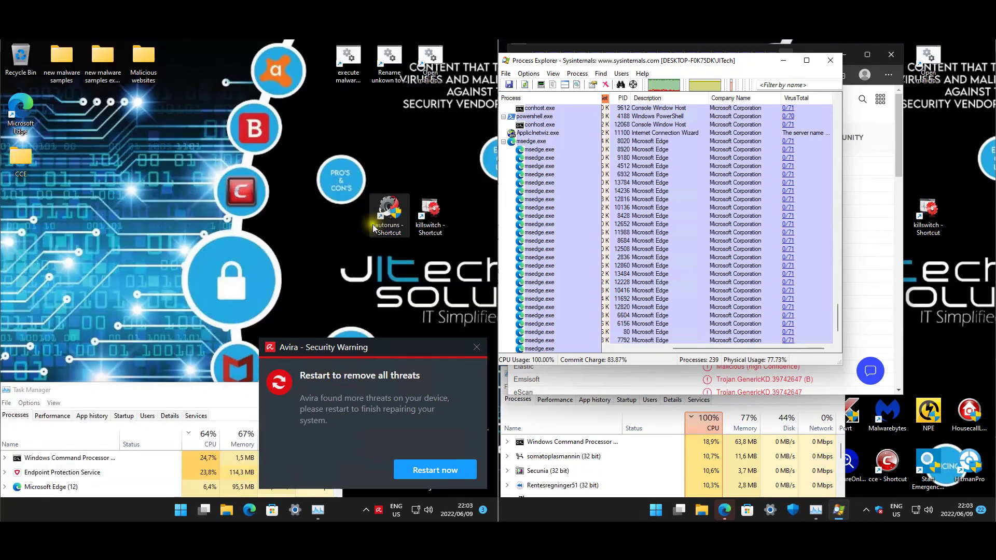
Inspect the startup entries ApplicPywizable and the unnamed-publisher random-named item in Task Manager on the Avira system, then close Task Manager.
left_click_drag(195, 398, 201, 84)
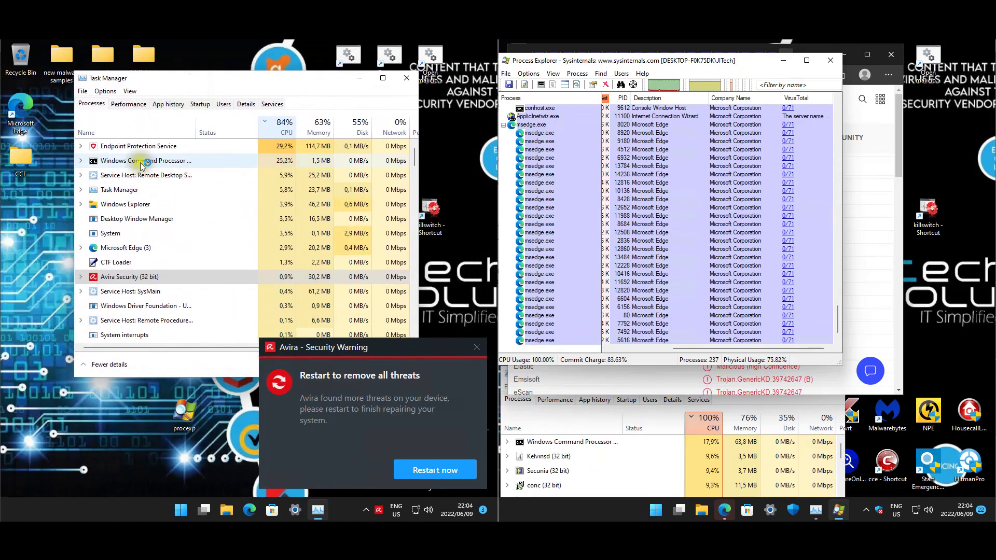
left_click(202, 105)
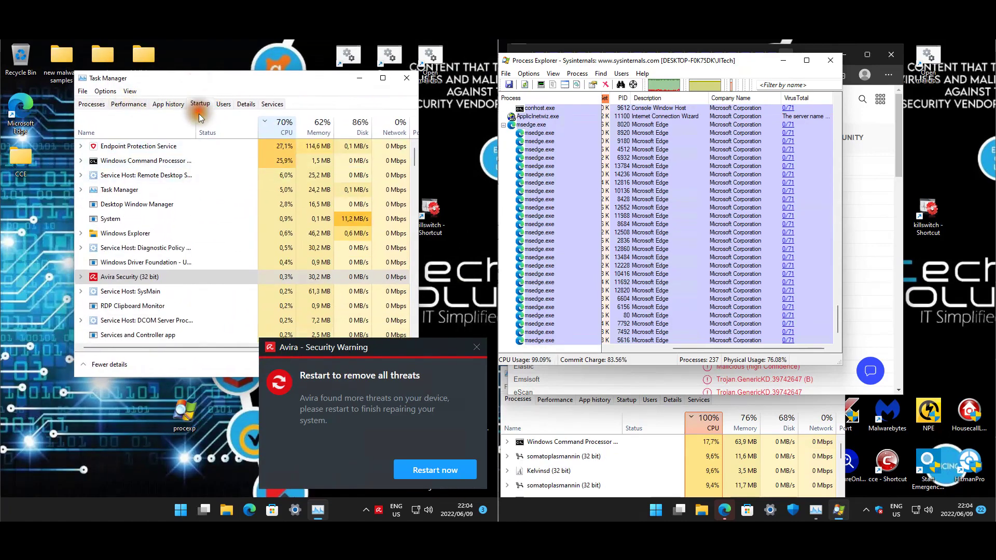
left_click(157, 160)
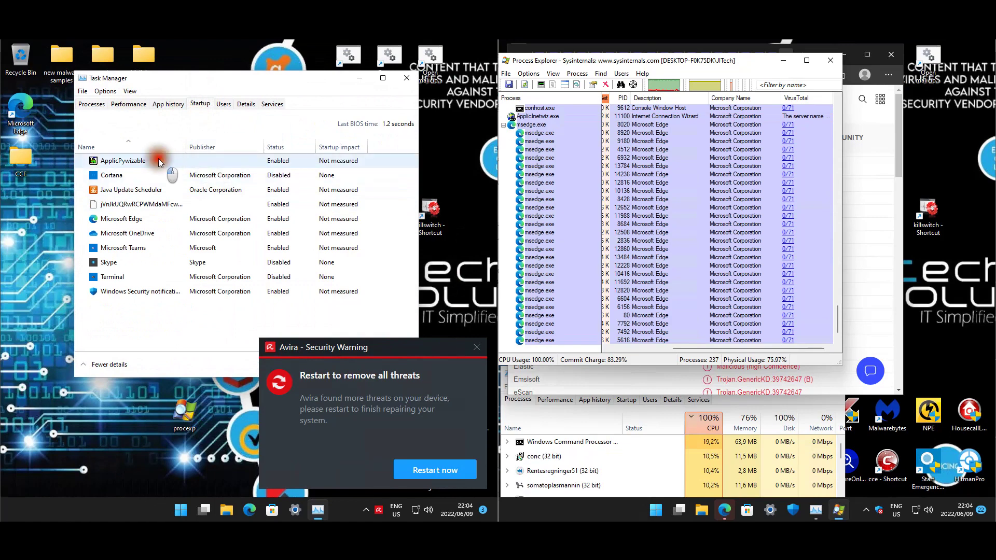
left_click(139, 204)
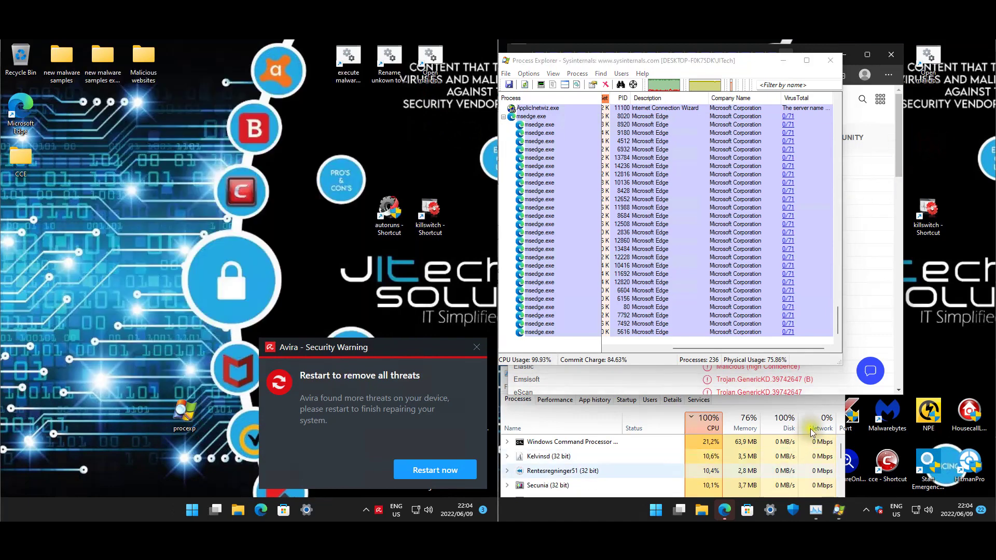
Examine the running processes and their VirusTotal ratings in Process Explorer on the Defender system, then close it.
left_click(837, 319)
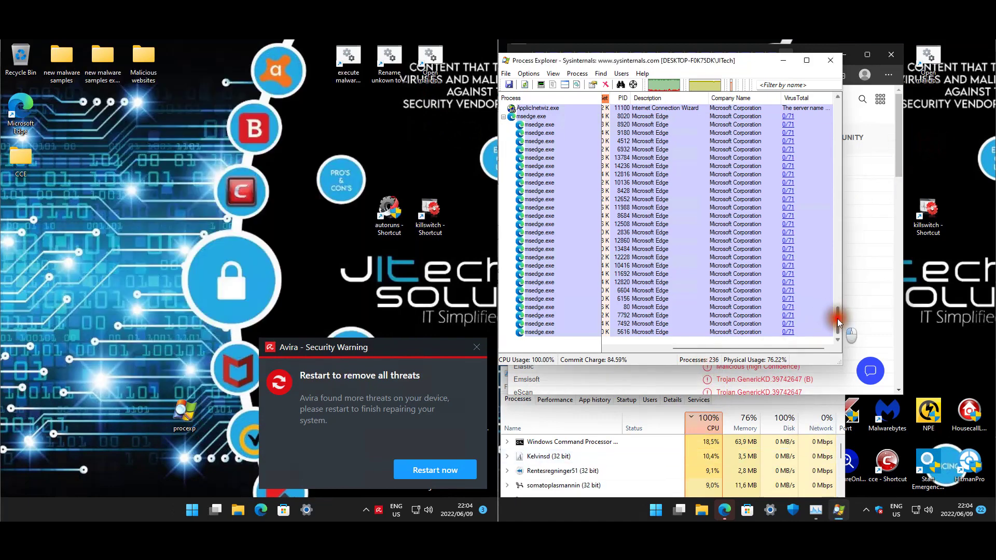
left_click_drag(837, 318, 832, 296)
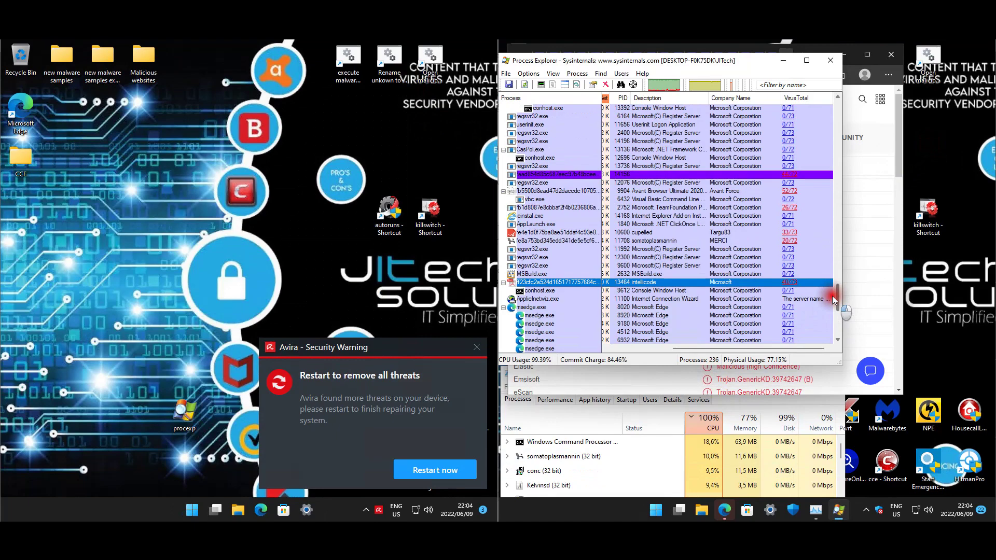
left_click_drag(832, 296, 833, 265)
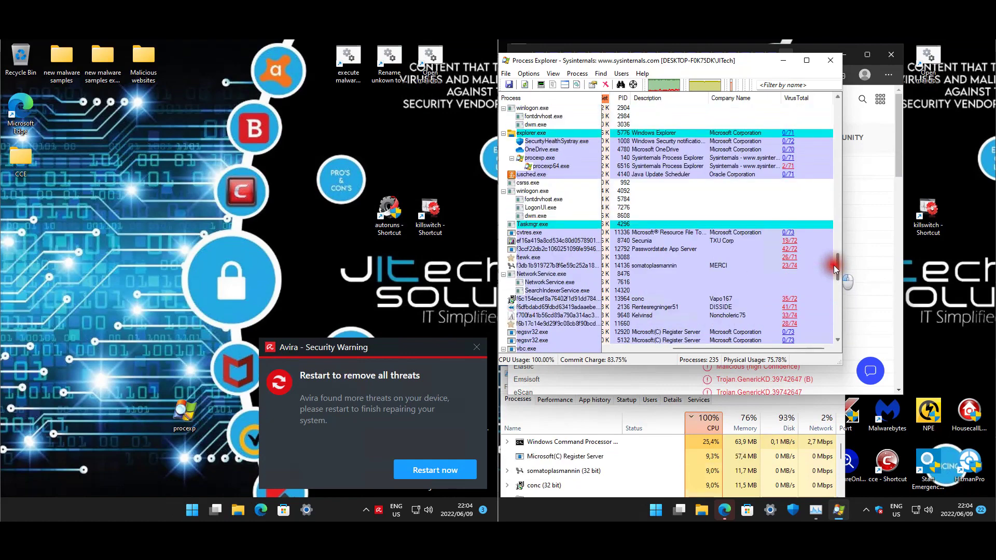
left_click_drag(833, 265, 833, 96)
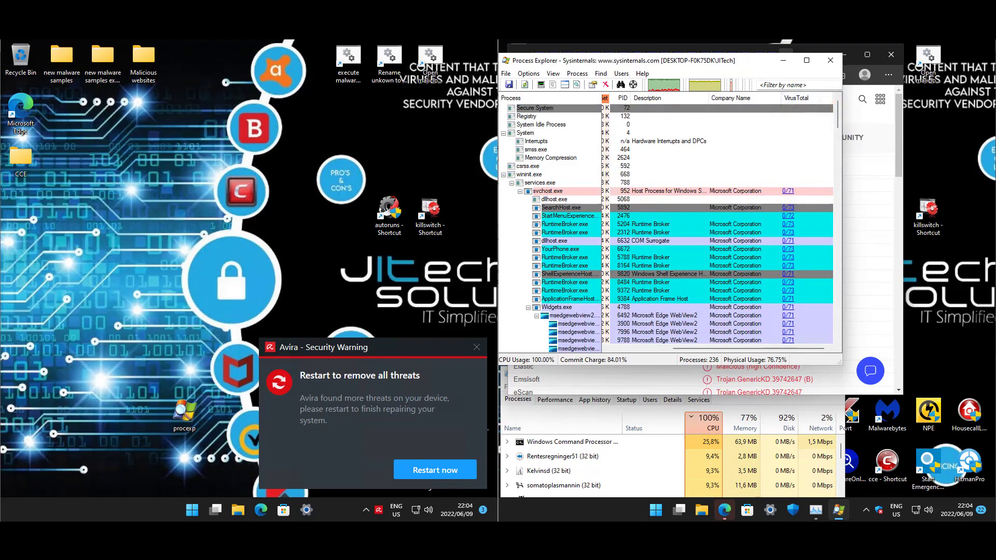
left_click(831, 60)
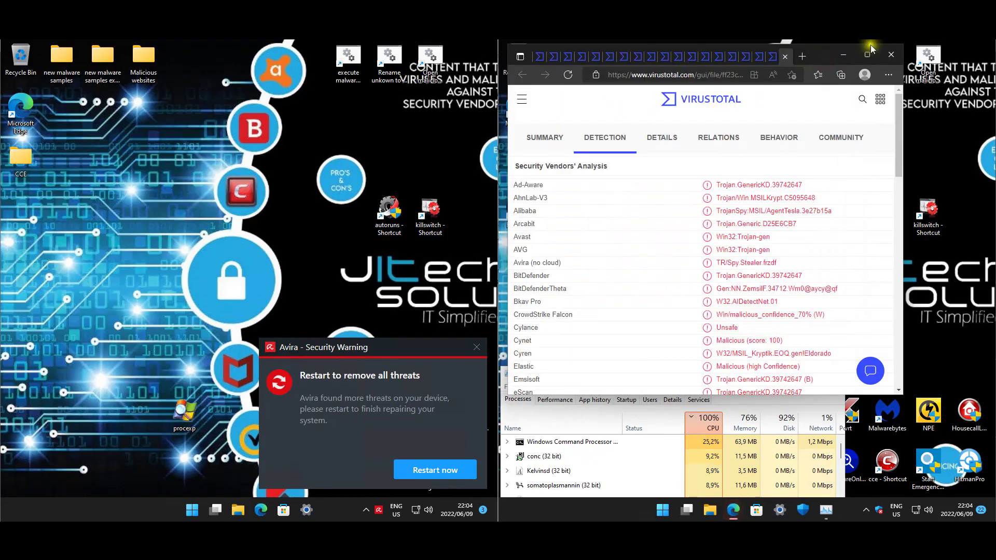
Compare the VirusTotal detection reports across the open Microsoft Edge tabs on the Defender system, then close the browser.
left_click(867, 54)
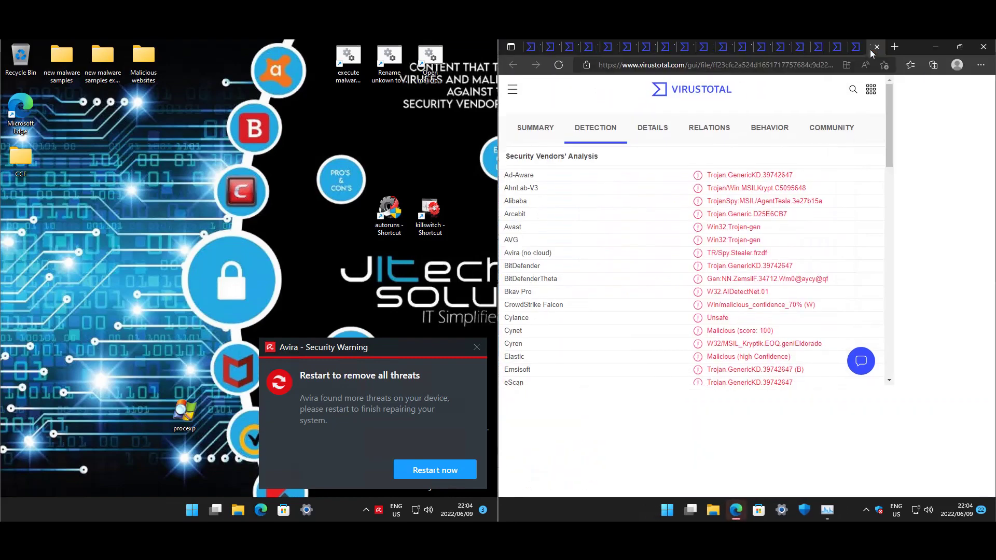
left_click(537, 45)
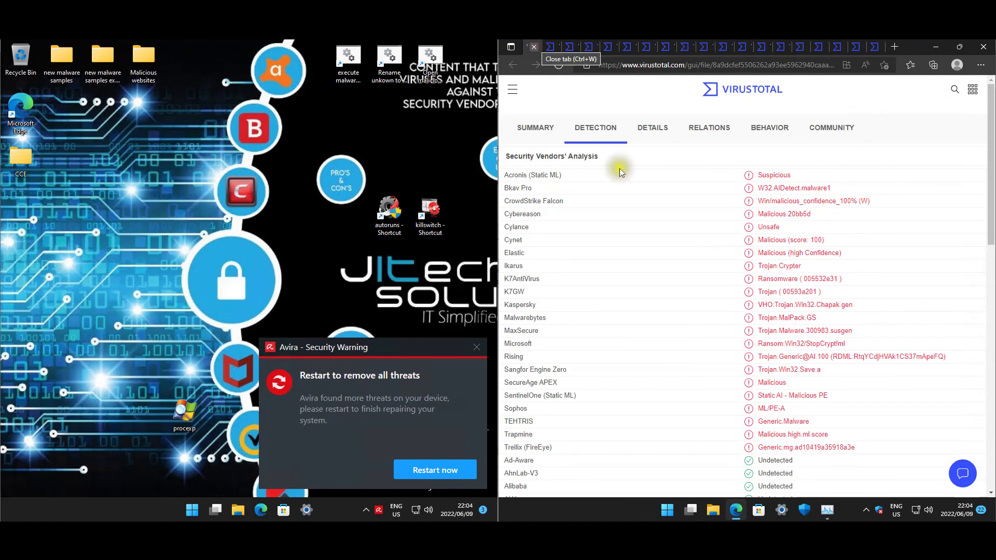
scroll(704, 259, "down", 1)
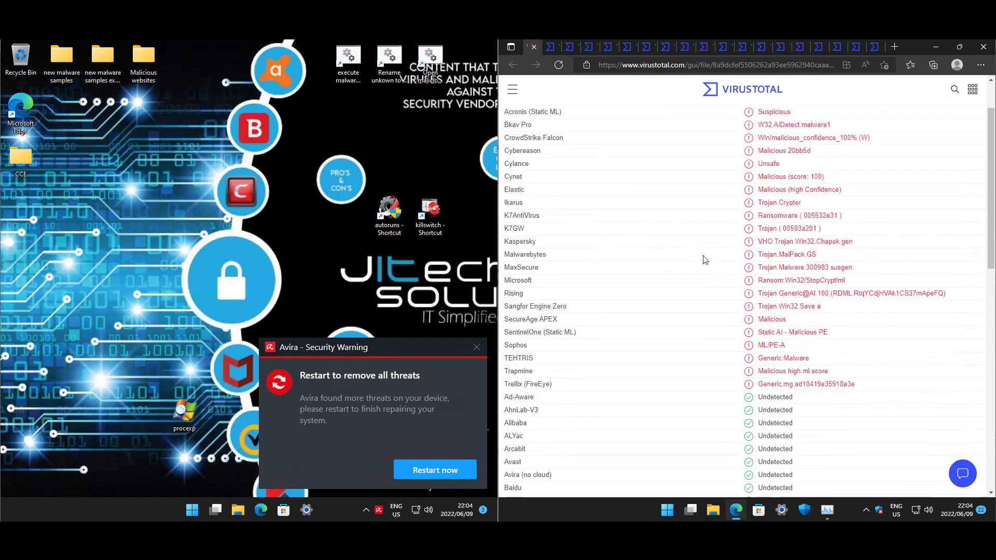
scroll(704, 260, "up", 1)
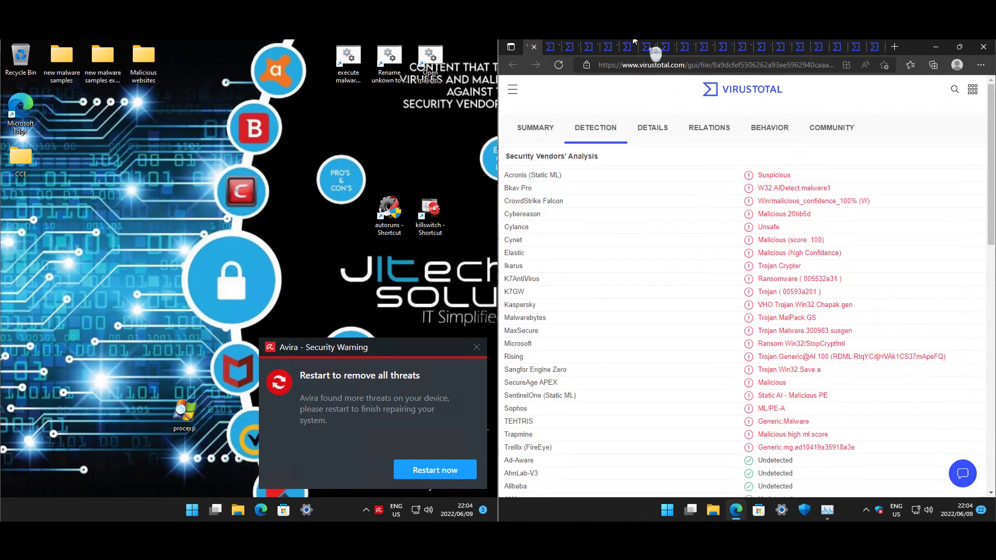
left_click(548, 46)
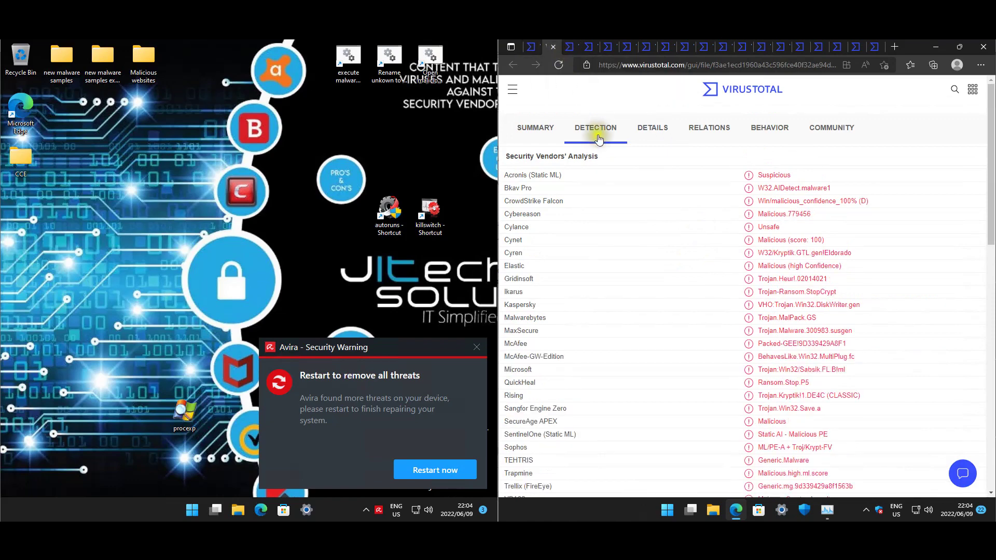
left_click(568, 46)
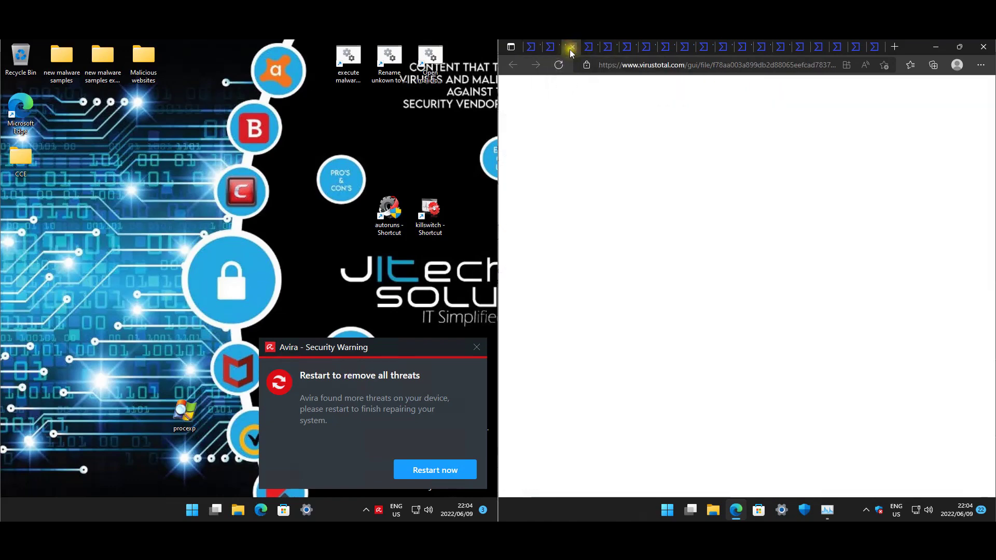
left_click(589, 48)
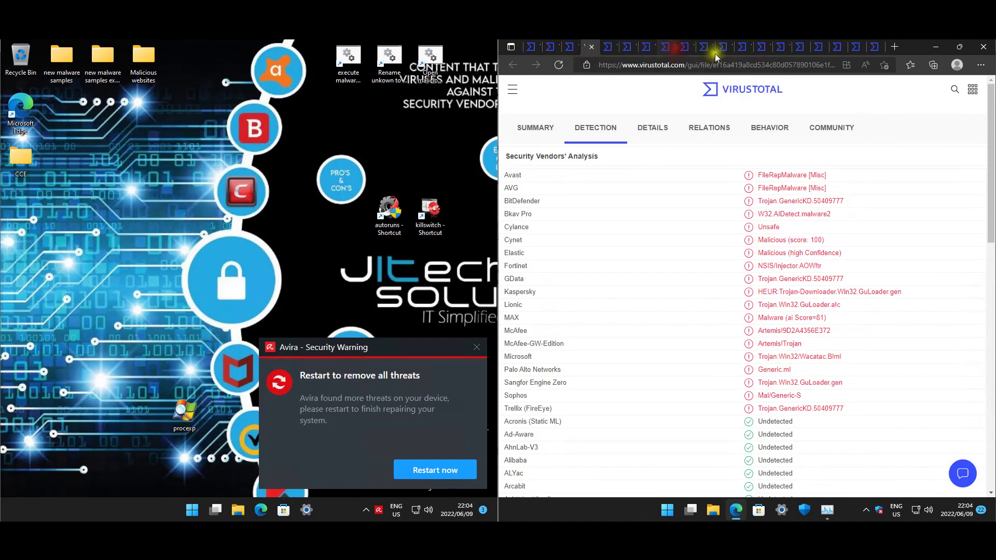
left_click(664, 47)
left_click(871, 47)
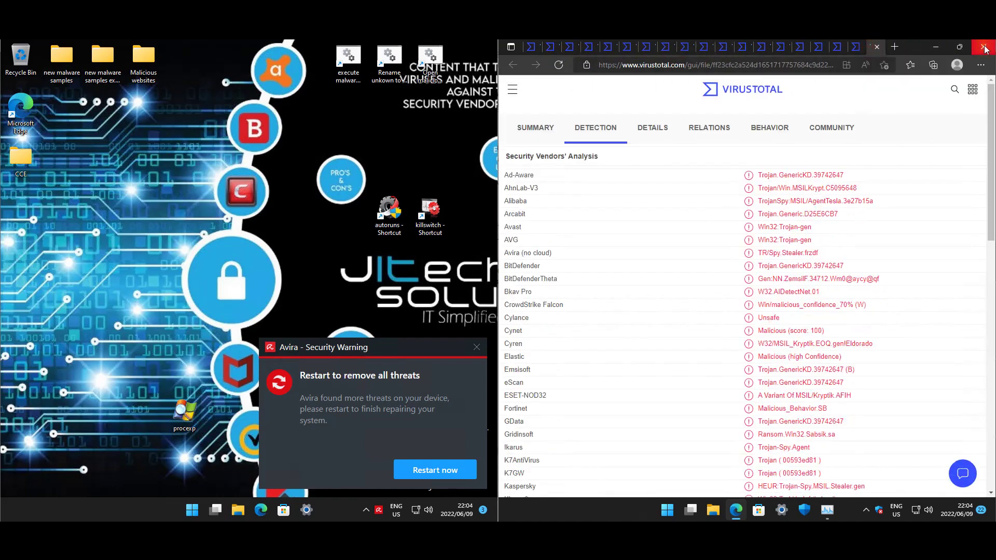
left_click(985, 48)
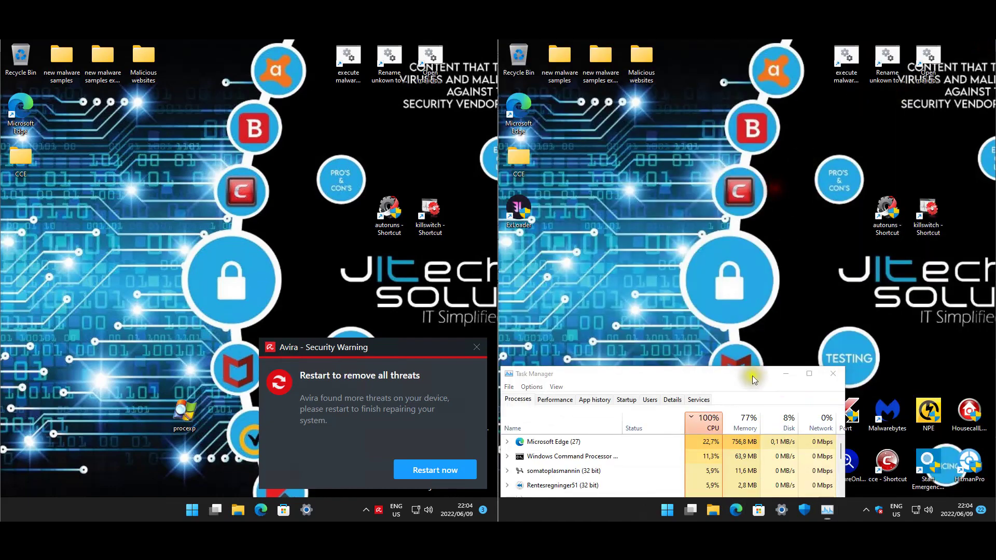
Inspect the running processes in Task Manager on the Defender system, including conc and Kelvinsd.
left_click_drag(745, 375, 788, 93)
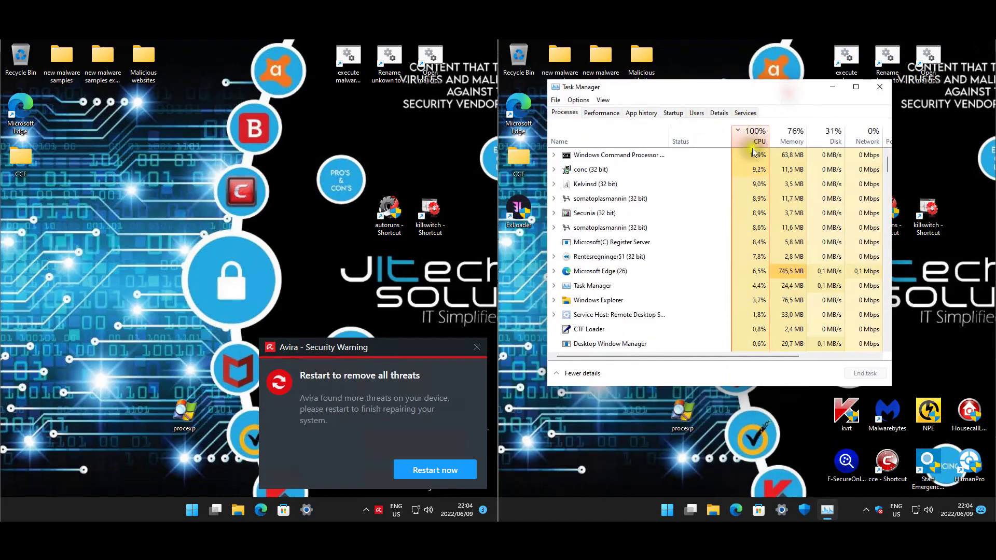
left_click(594, 170)
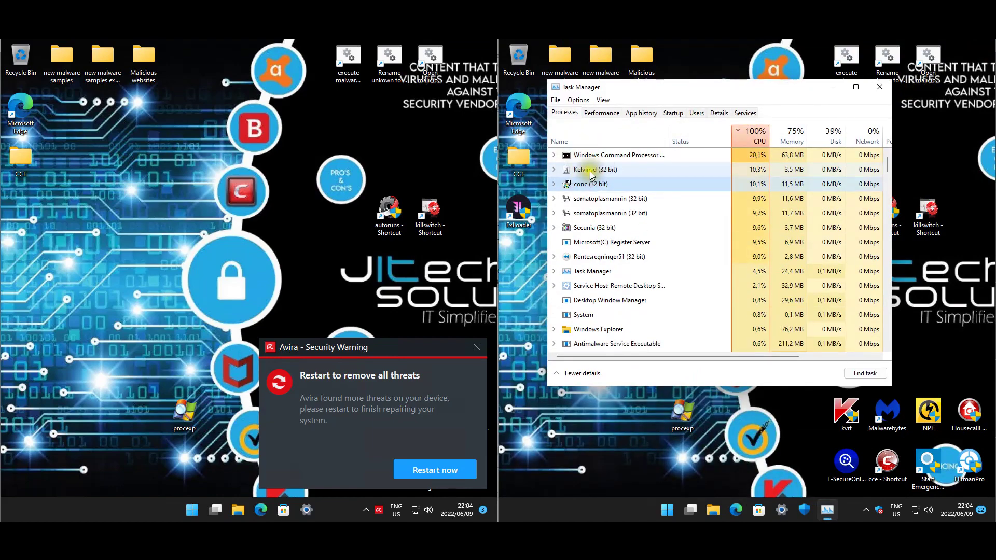
left_click(583, 169)
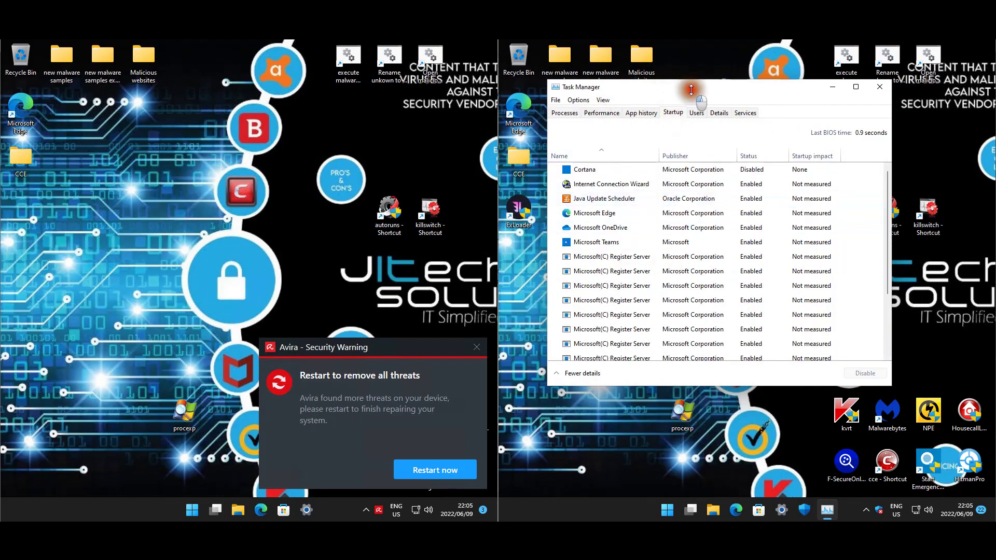
Inspect the Defender system's startup entries, including Microsoft(C) Register Server, yttdteaufR and the Chinese-named item, then close Task Manager.
left_click_drag(693, 86, 712, 71)
left_click(626, 166)
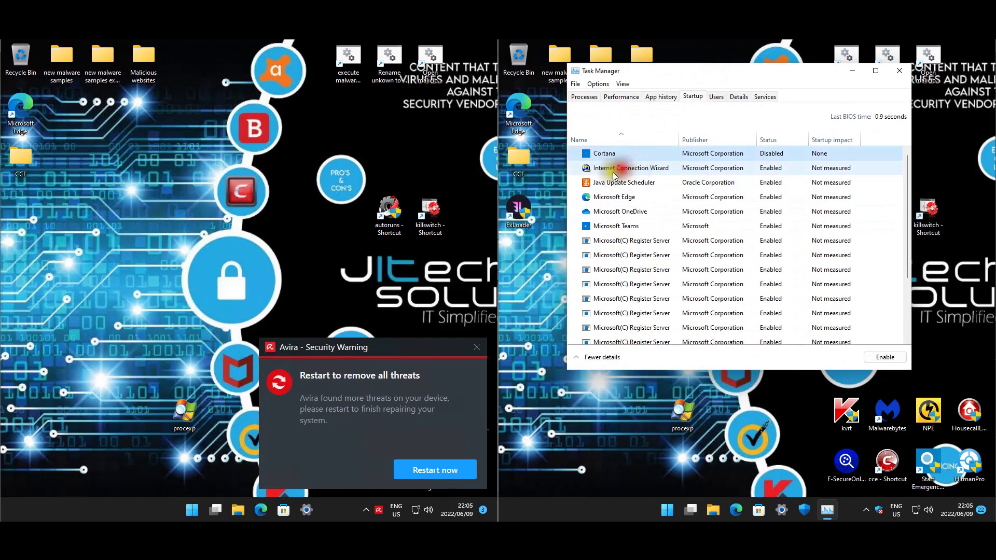
scroll(667, 191, "down", 1)
left_click(660, 209)
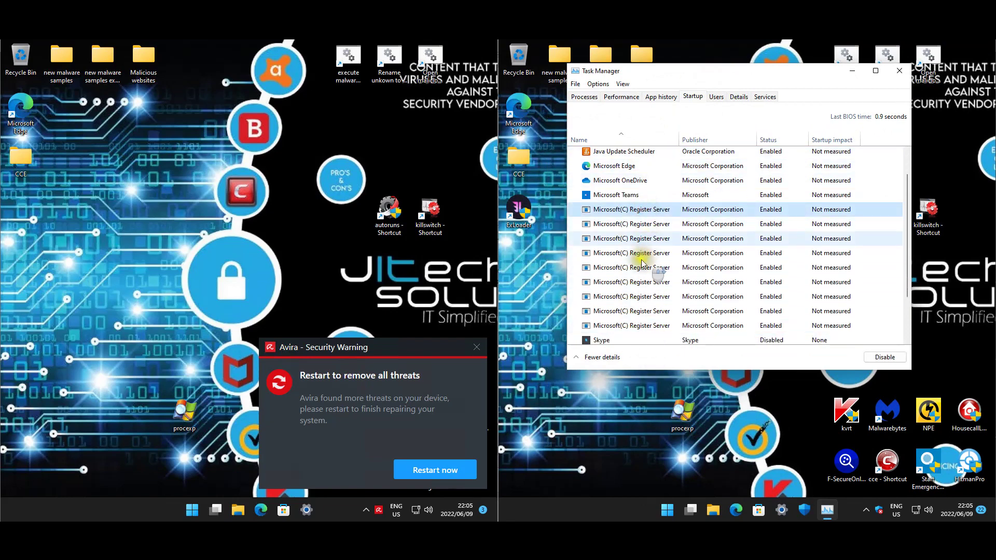
scroll(635, 249, "down", 2)
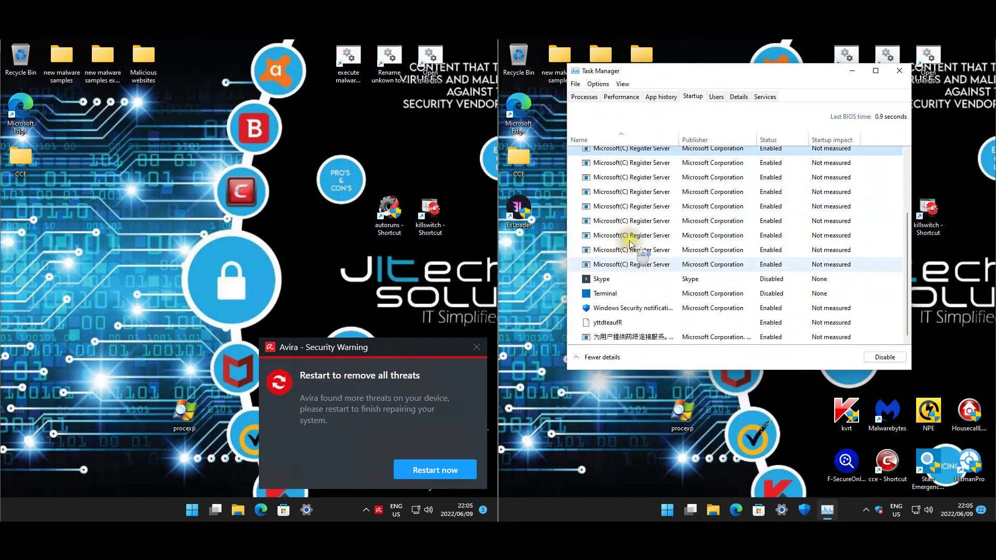
left_click(638, 322)
left_click(642, 338)
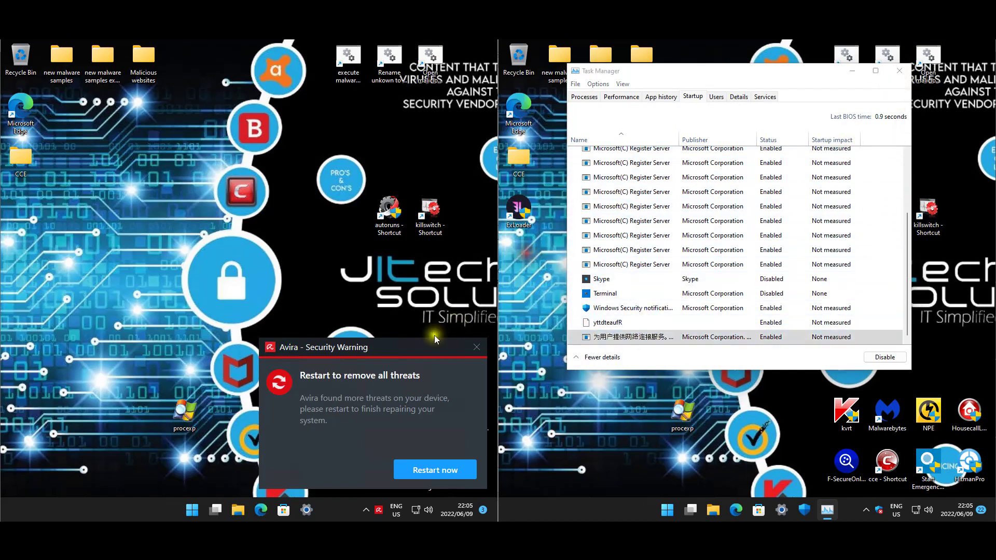
left_click(405, 355)
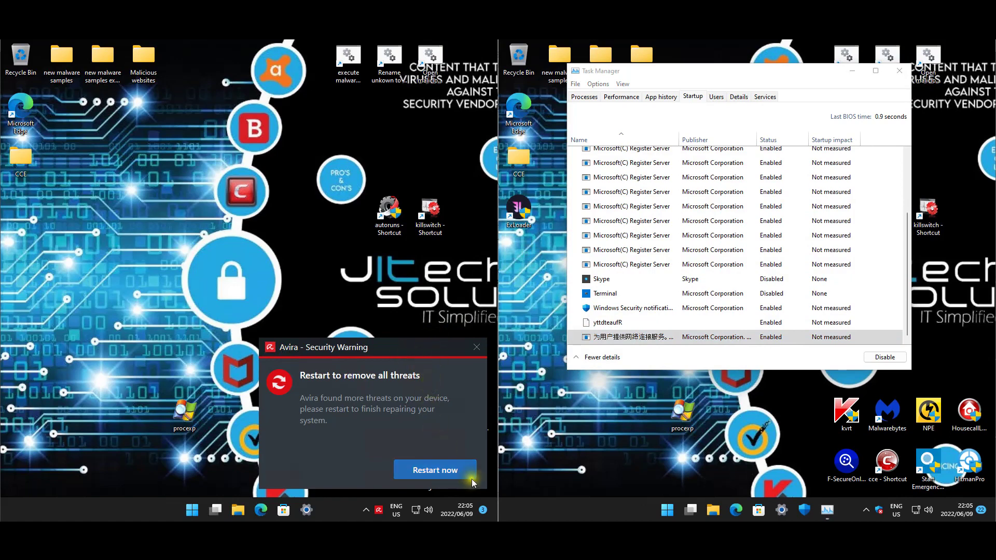
left_click(899, 70)
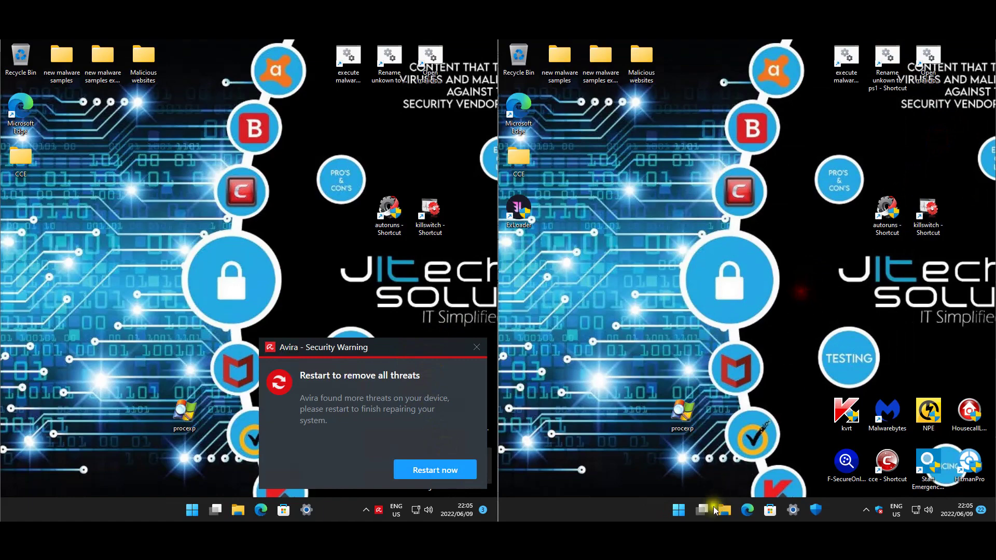
Restart the Defender system, then restart the Avira system from its threat-removal warning.
right_click(682, 512)
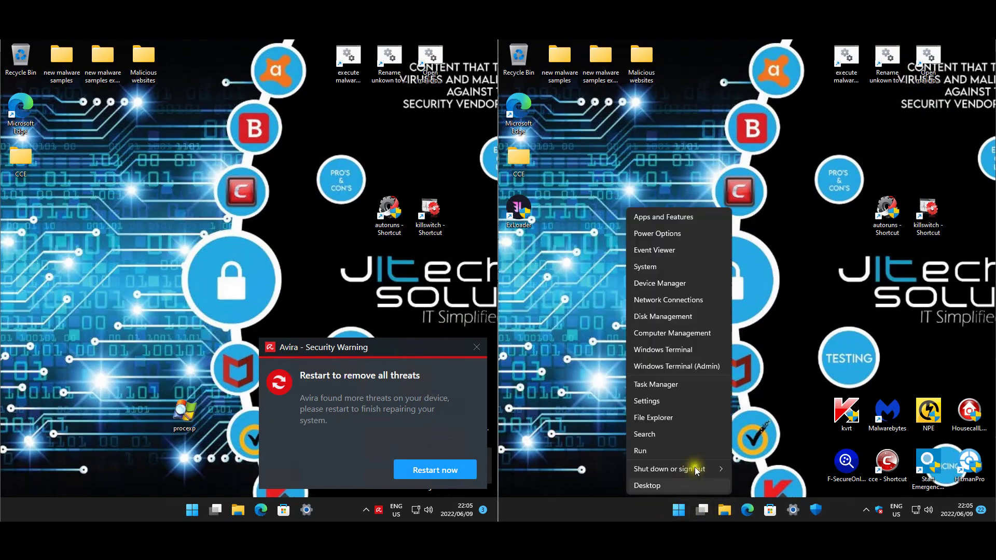
mouse_move(710, 469)
left_click(747, 486)
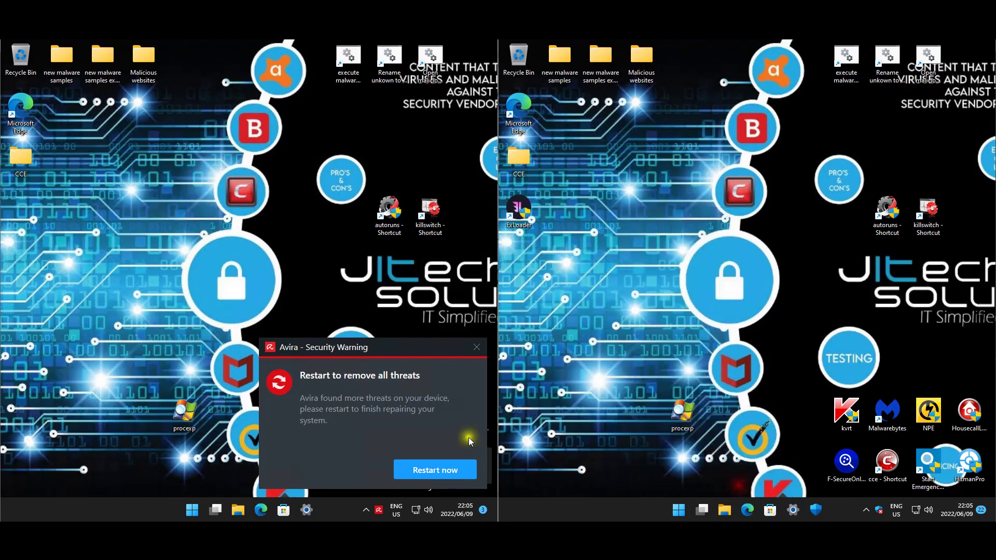
left_click(444, 471)
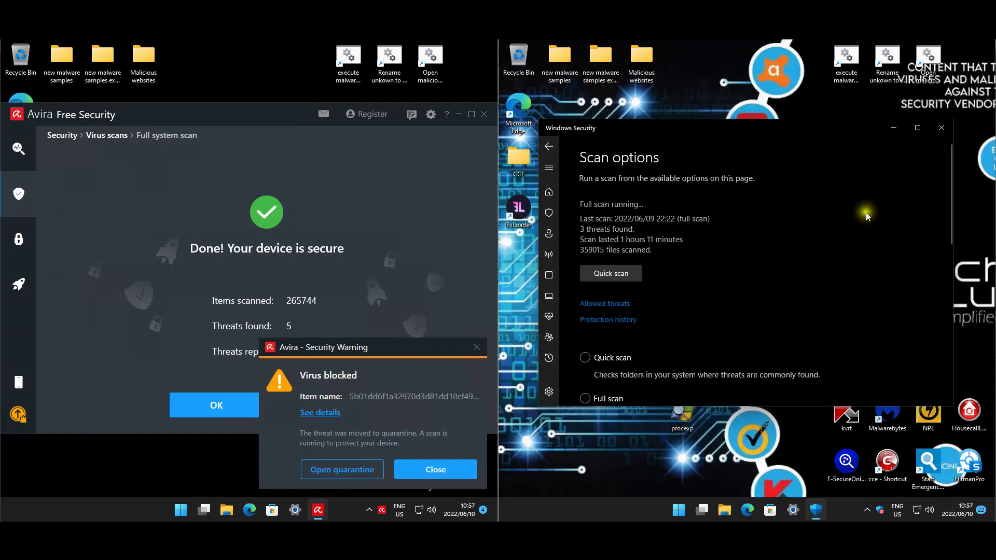
Dismiss the Avira virus alert, then close Avira's full system scan results and the Windows Security scan options.
left_click(428, 468)
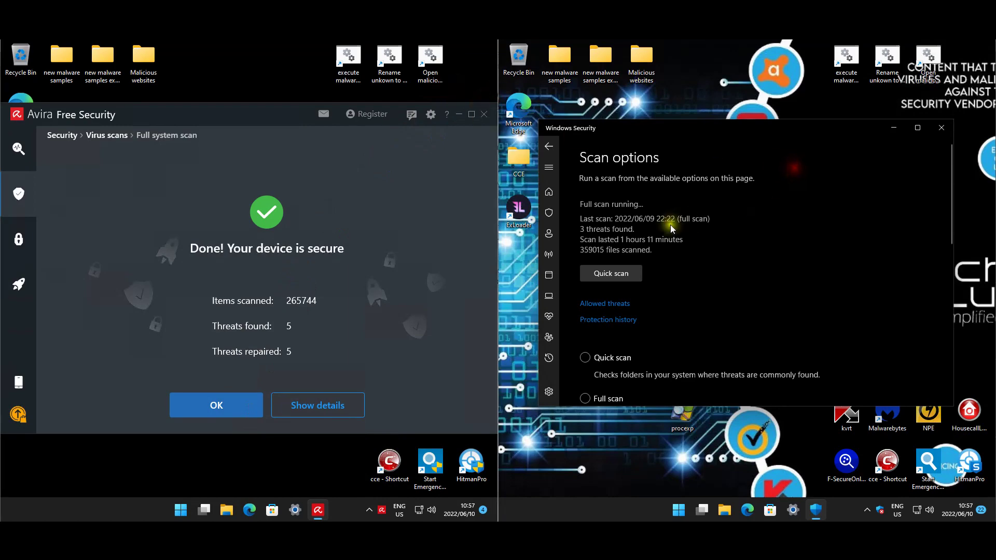
left_click(486, 119)
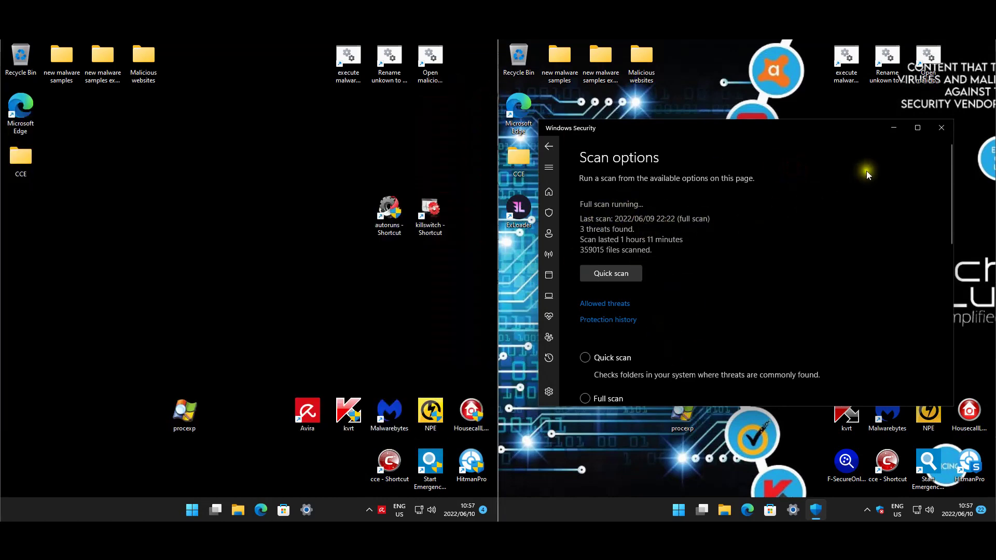
left_click(941, 127)
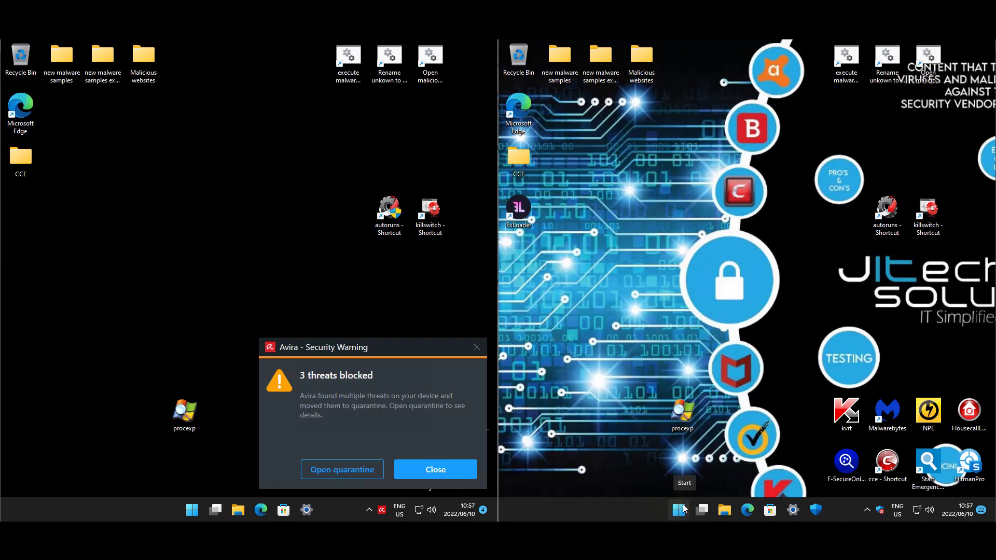
Restart the Defender system and then the Avira system after their full scans.
right_click(684, 509)
left_click(721, 467)
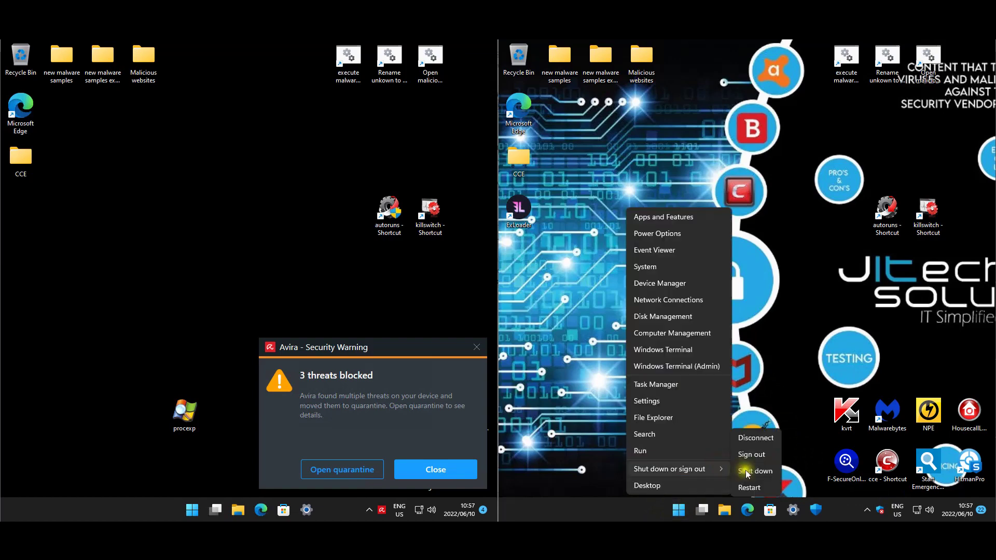
left_click(750, 488)
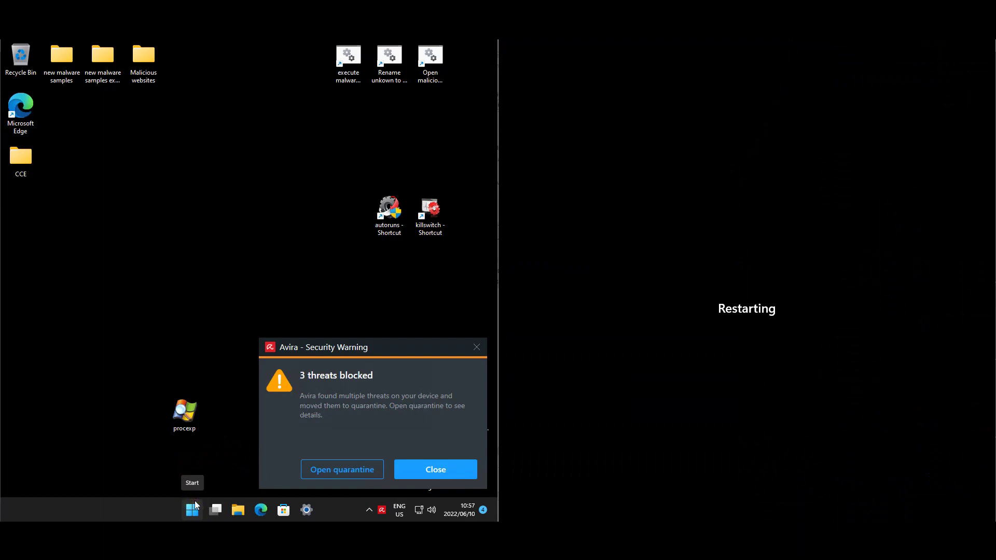
right_click(195, 505)
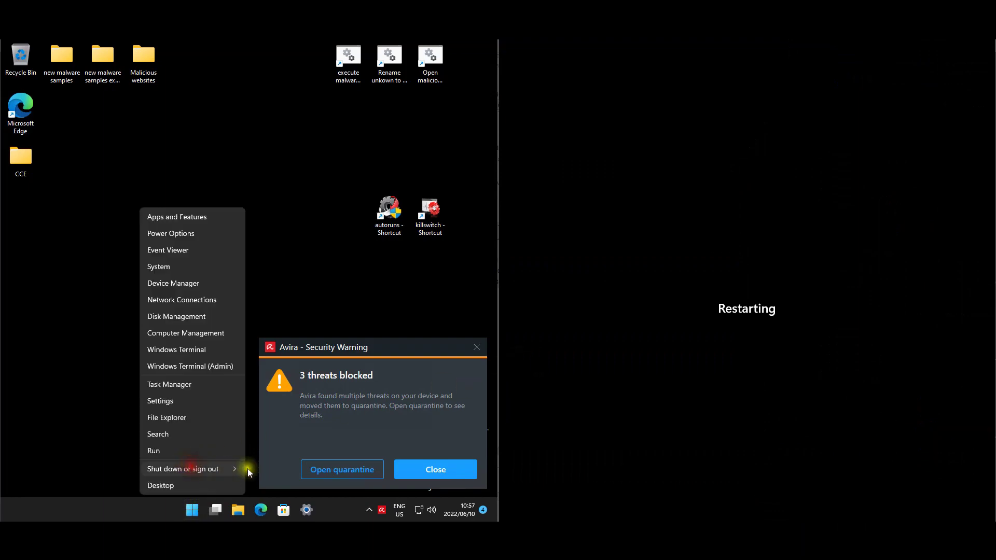
left_click(960, 419)
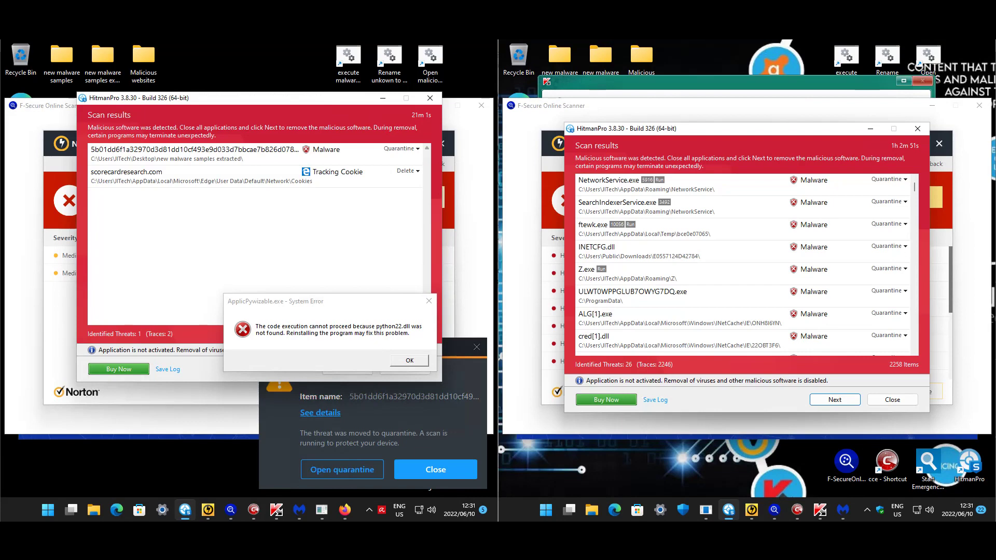
Inspect the HitmanPro detections on the Avira system, dismiss the ApplicPywizable.exe system error and close HitmanPro.
left_click(207, 158)
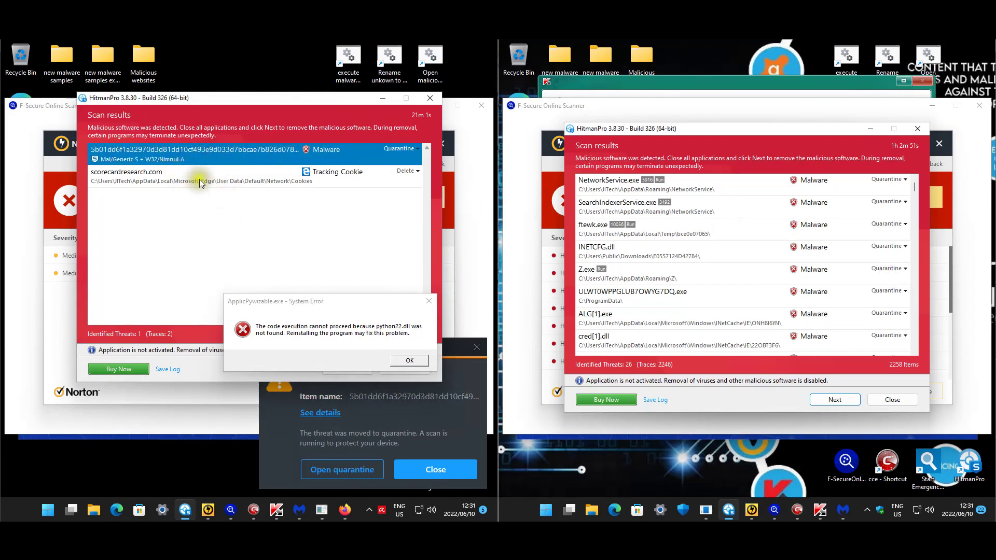
left_click(209, 167)
left_click(209, 155)
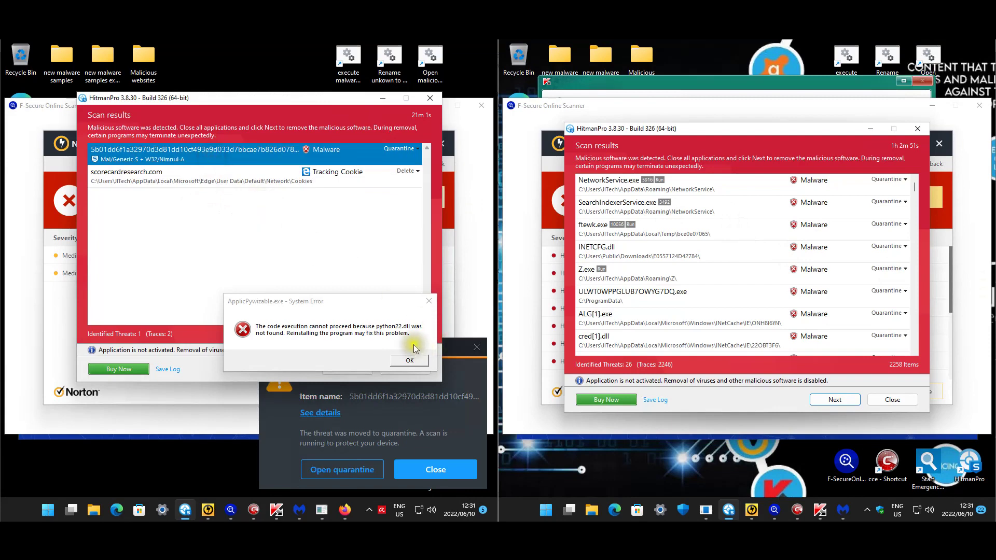
left_click(409, 363)
left_click(407, 360)
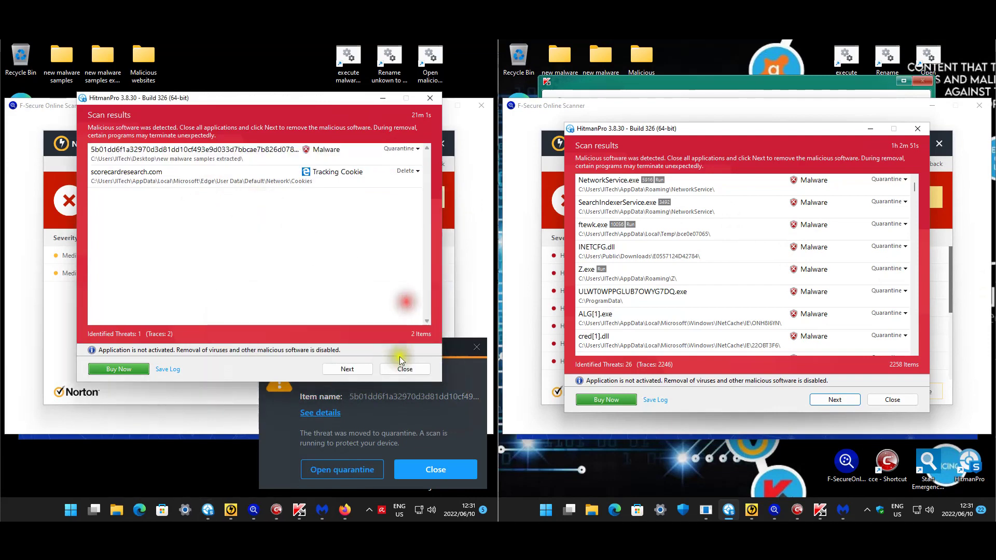
left_click(405, 369)
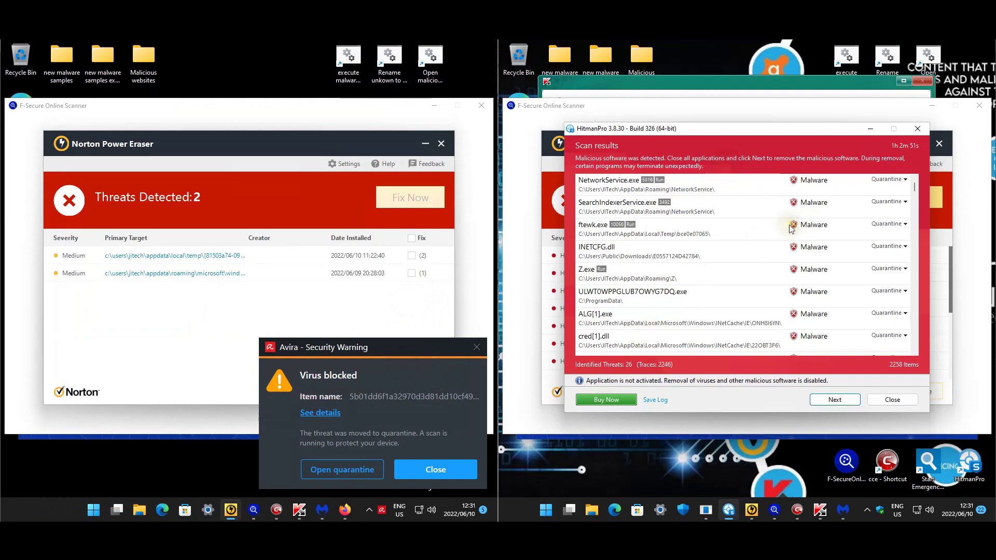
Examine the full list of HitmanPro detections on the Defender system, including the last entries, and close HitmanPro.
scroll(757, 225, "down", 3)
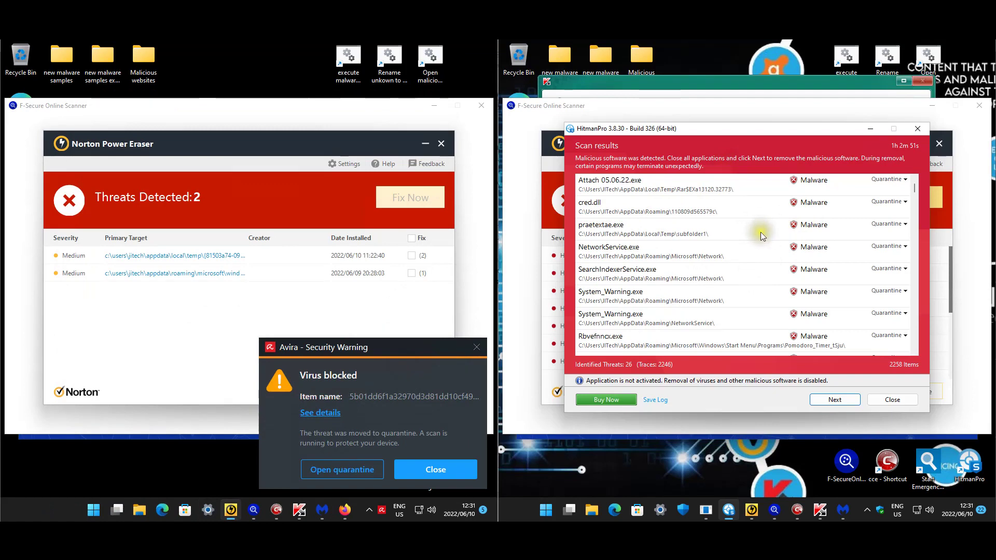
scroll(761, 232, "up", 3)
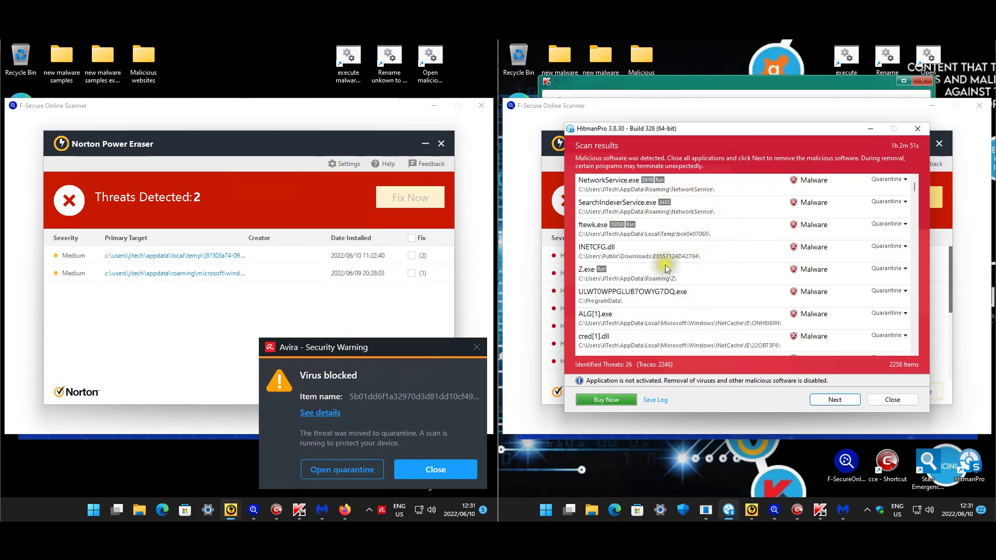
scroll(683, 301, "down", 1)
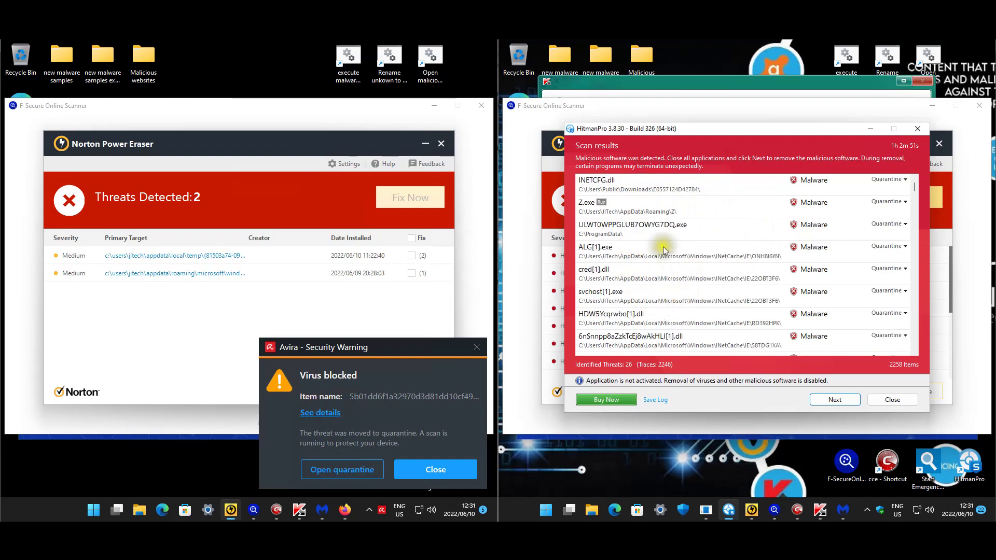
scroll(721, 296, "down", 2)
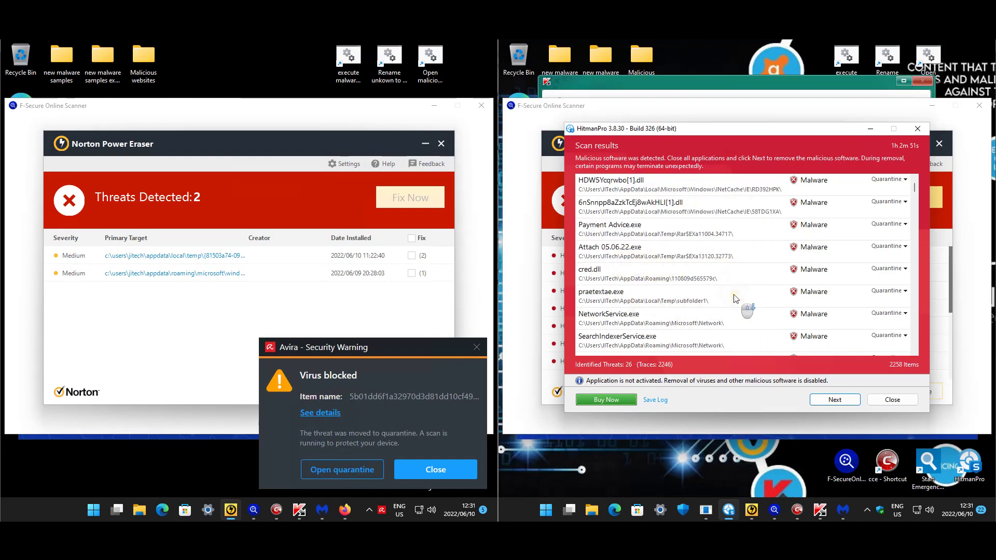
scroll(733, 294, "down", 5)
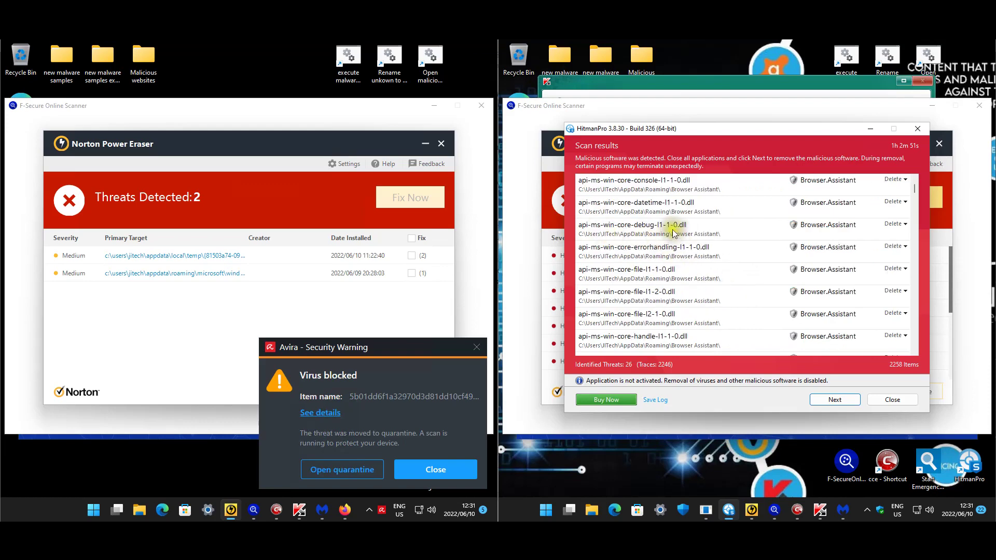
scroll(724, 316, "down", 1)
scroll(724, 316, "down", 8)
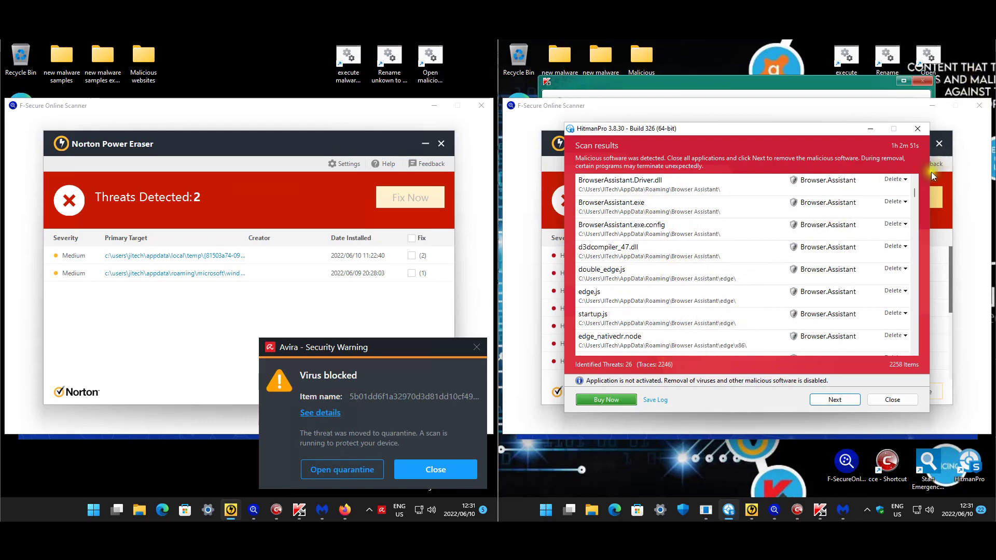
left_click_drag(915, 191, 921, 354)
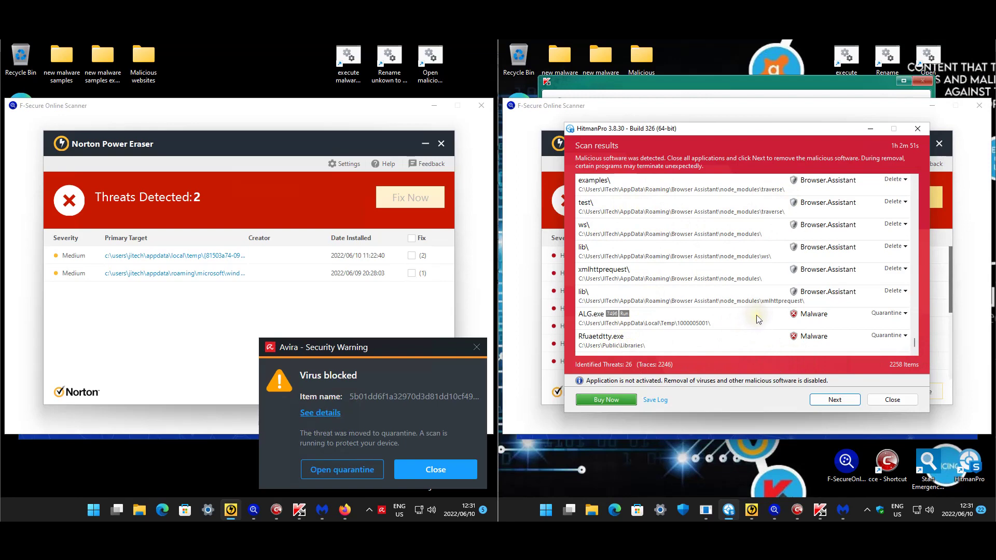
left_click(876, 400)
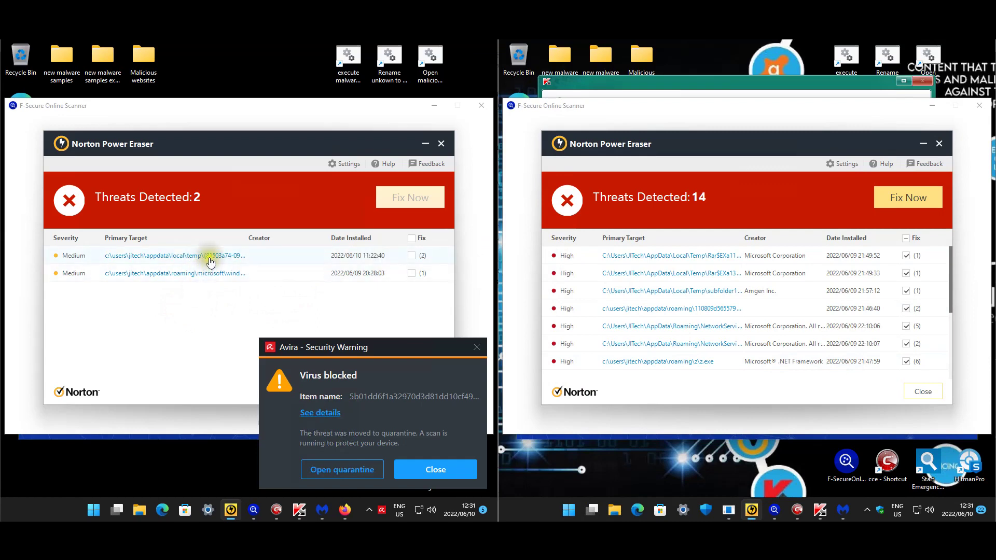
Inspect the first Norton Power Eraser threat on the Avira system and the Defender system's threat list, closing each scanner after review.
left_click(207, 255)
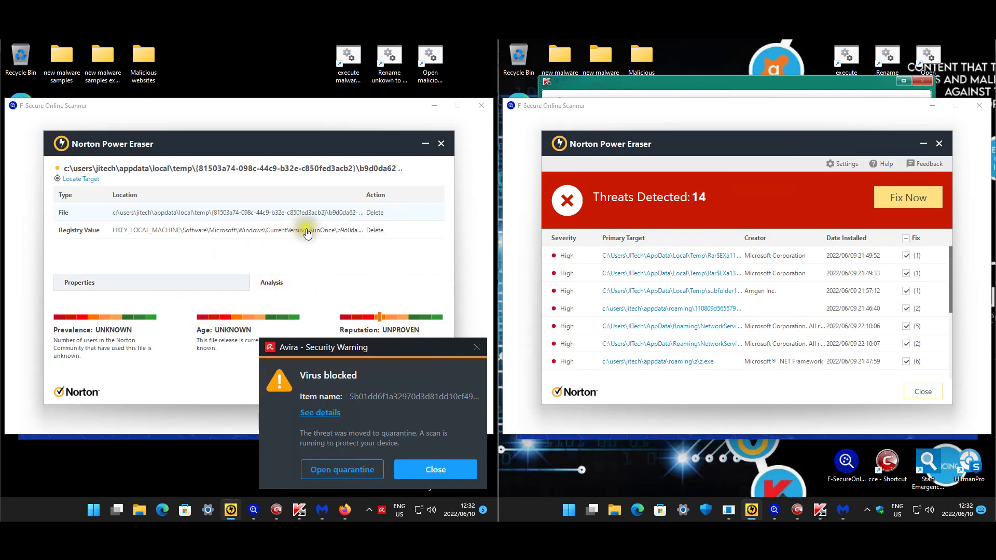
left_click(441, 144)
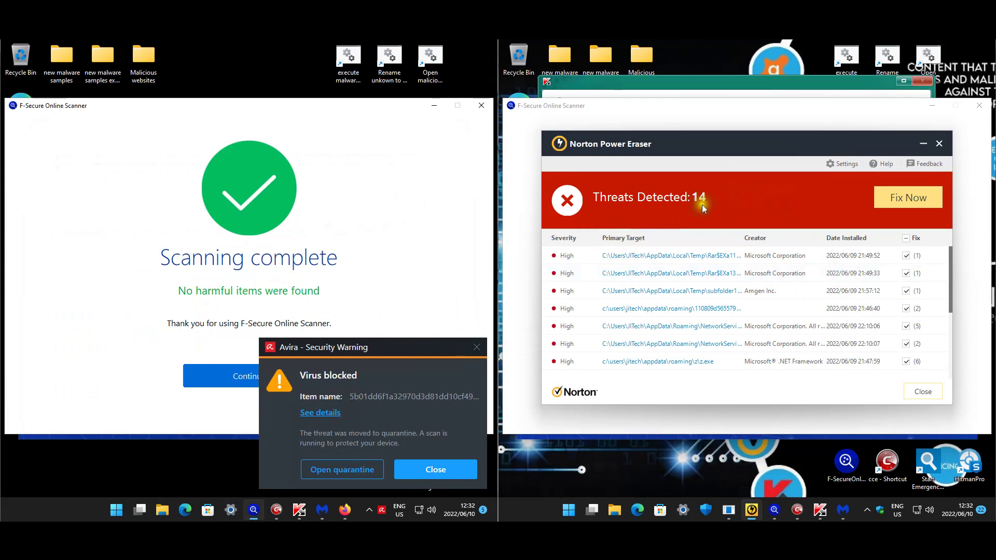
scroll(761, 304, "down", 3)
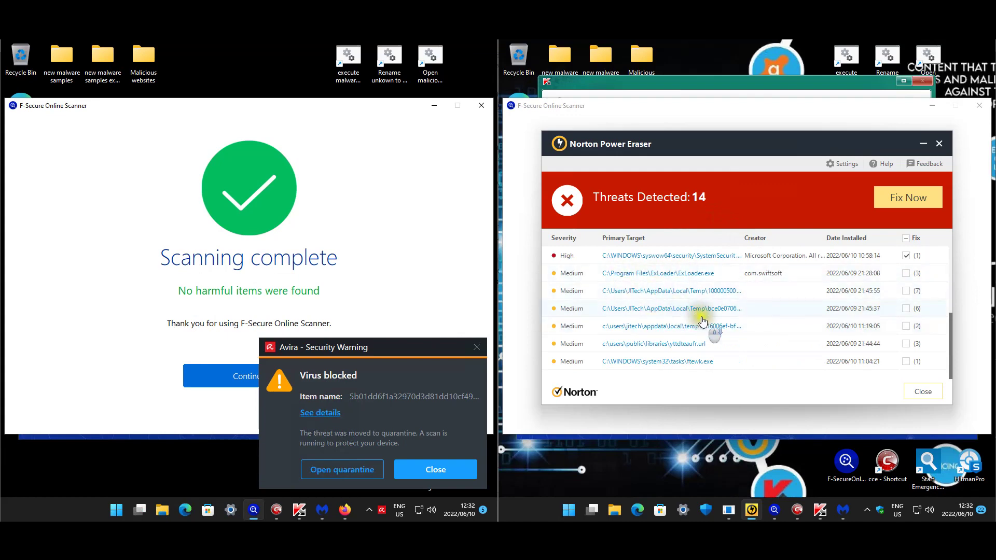
scroll(793, 327, "down", 2)
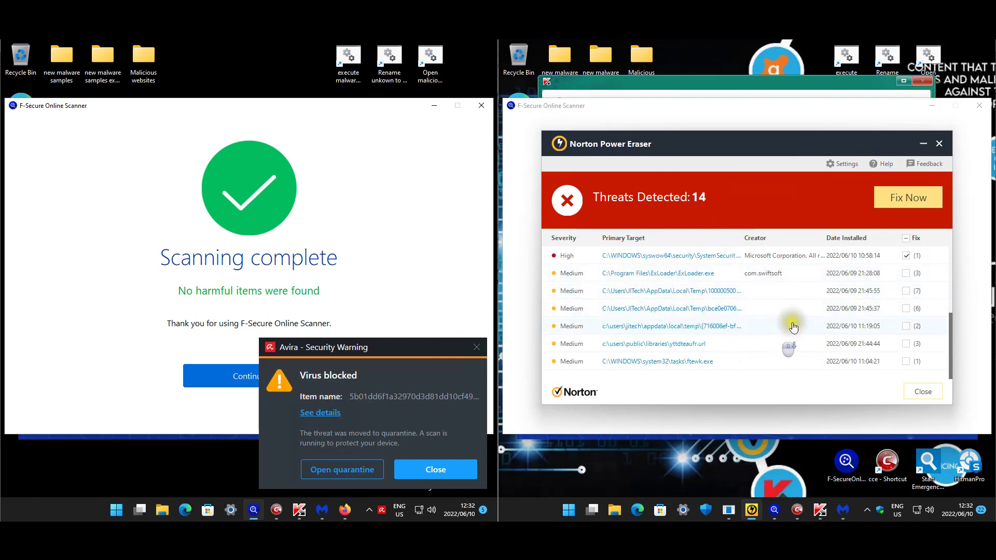
left_click(940, 144)
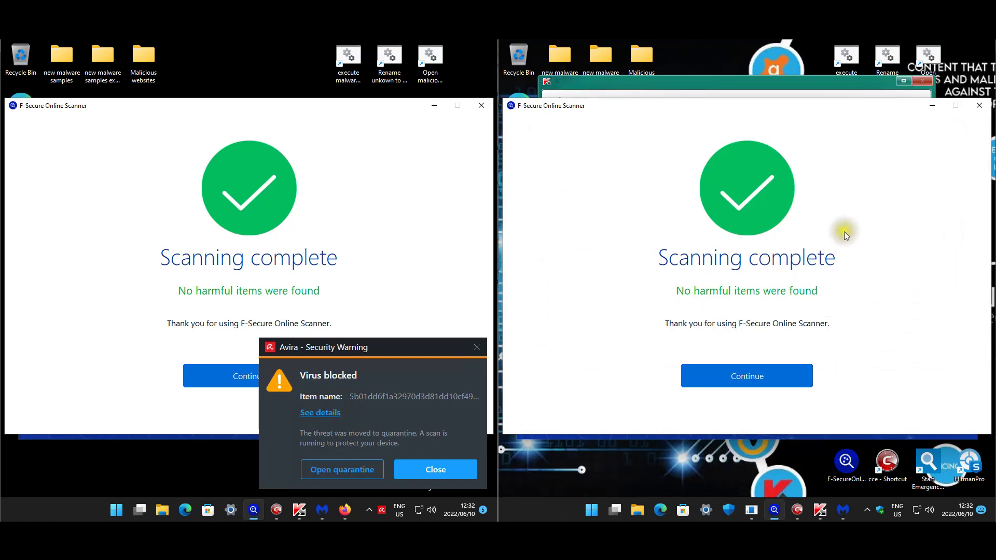
Close F-Secure Online Scanner on both systems and exit COMODO Cleaning Essentials on the Avira system without restarting it.
left_click(204, 372)
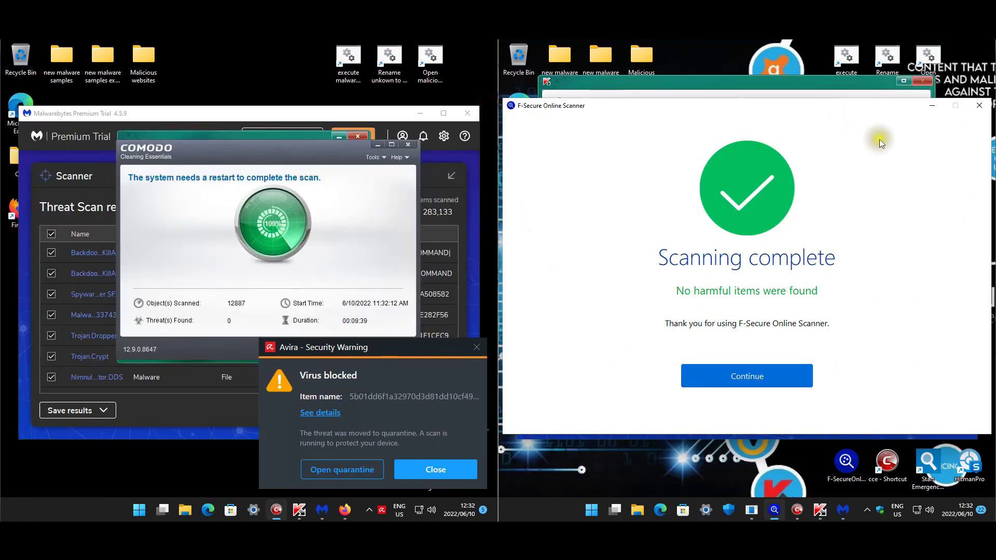
left_click(912, 135)
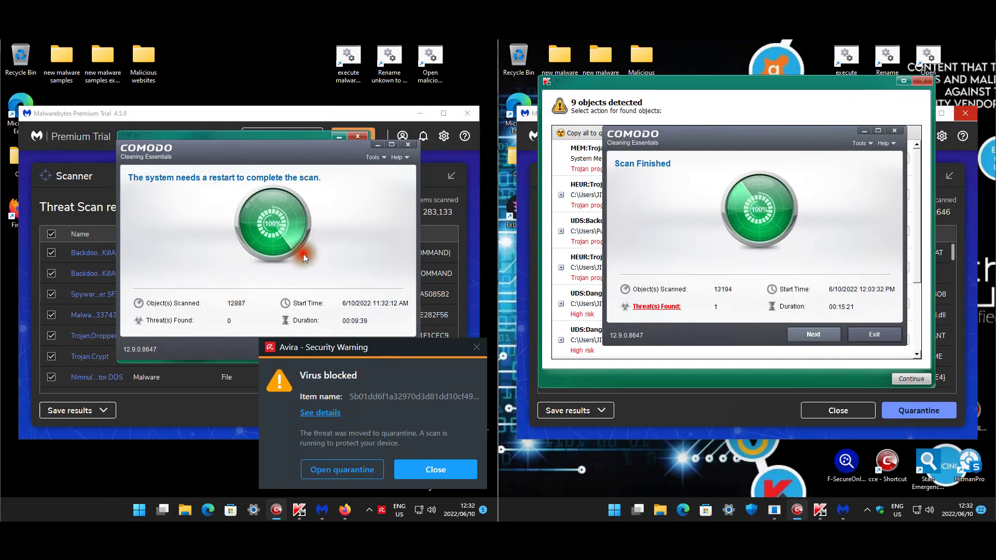
left_click(408, 147)
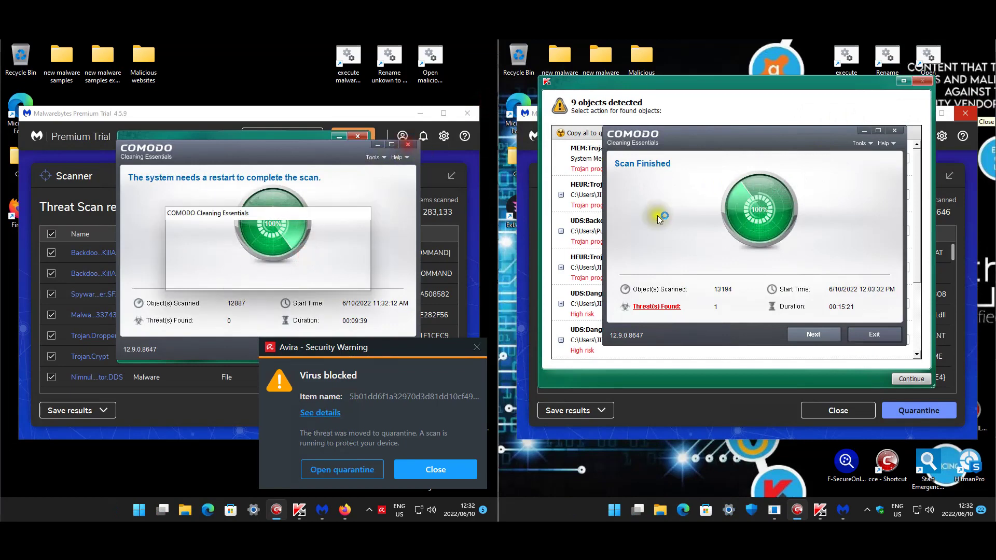
left_click(289, 281)
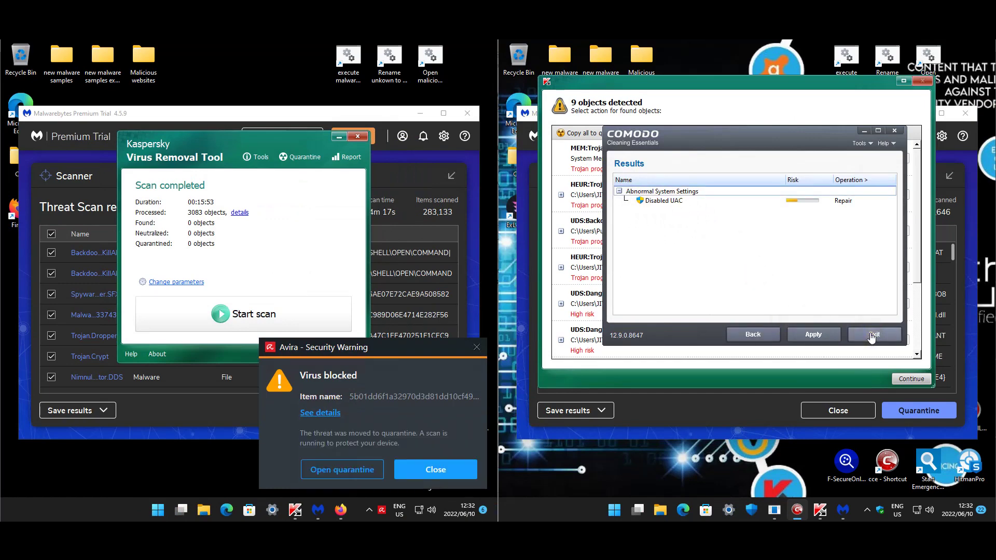
Leave the COMODO Cleaning Essentials results on the Defender system and exit the scanner, declining to review the detected threats.
left_click(752, 335)
left_click(874, 335)
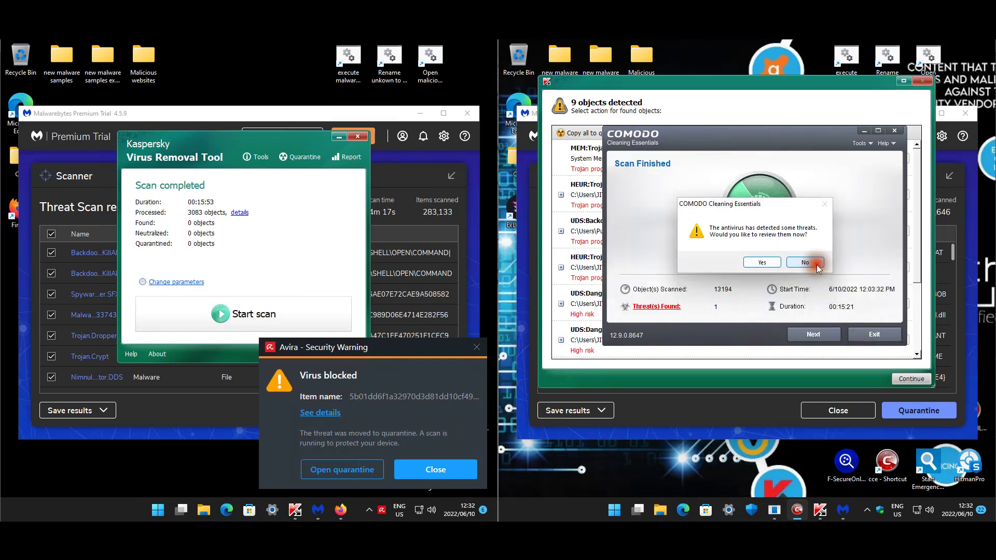
left_click(804, 263)
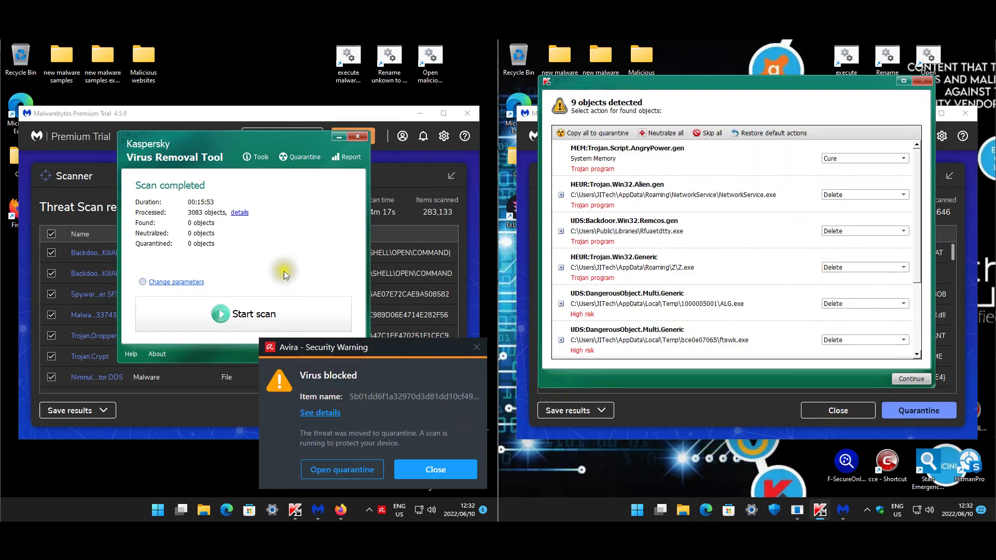
Close Kaspersky Virus Removal Tool on the Avira system, then review the Defender system's detected objects and move that list aside.
left_click(363, 137)
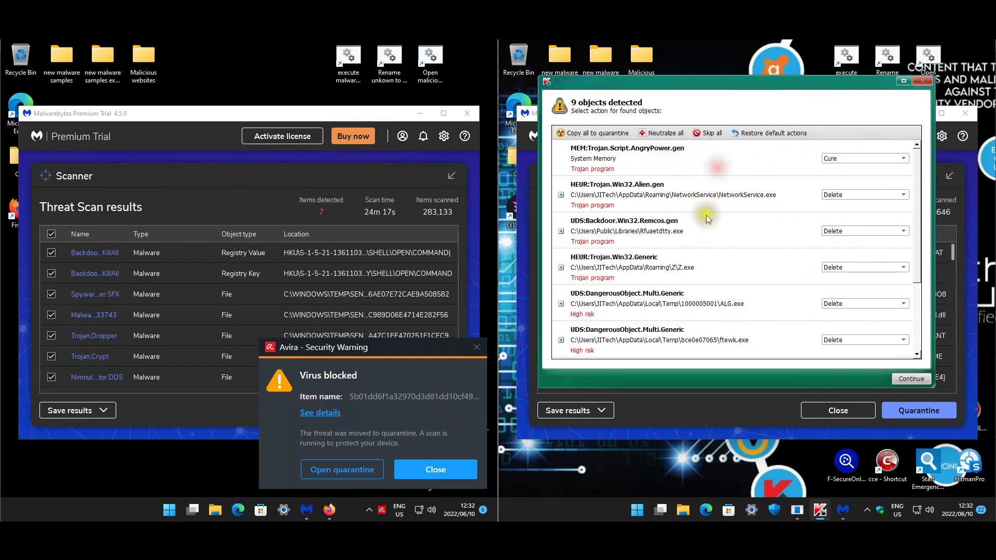
scroll(690, 223, "down", 1)
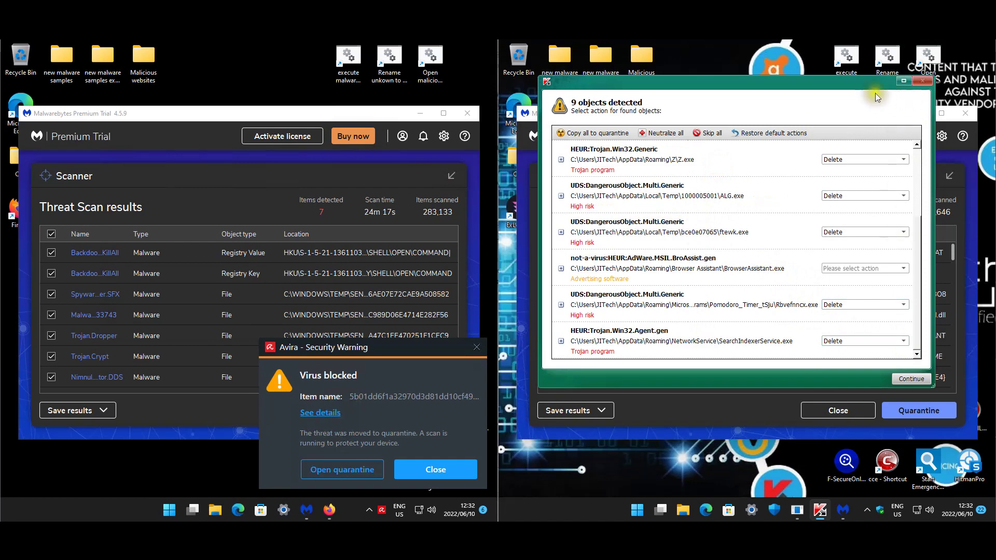
left_click_drag(786, 93, 767, 506)
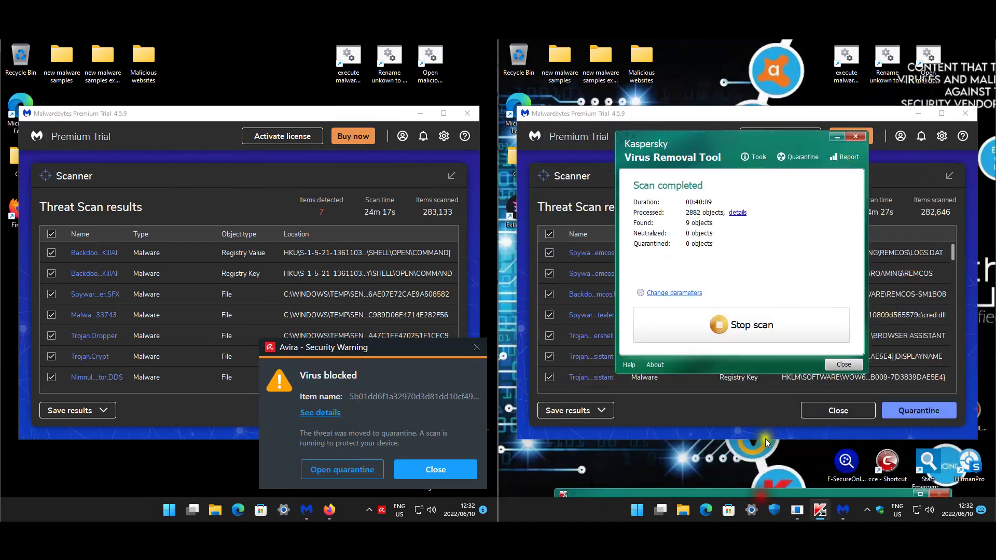
Bring Malwarebytes forward on the Defender system and sort the threat scan results by location on both systems.
left_click_drag(817, 119, 812, 121)
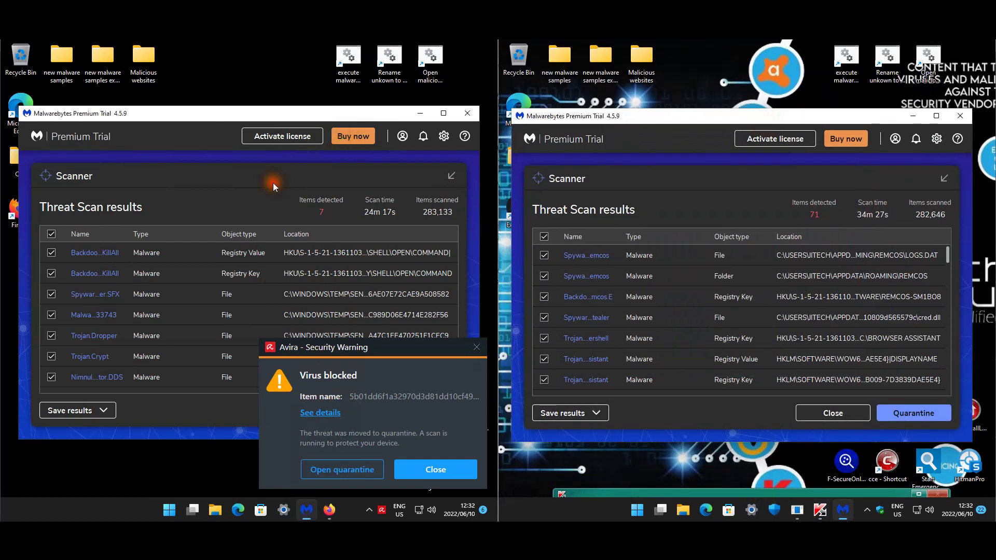
left_click(848, 239)
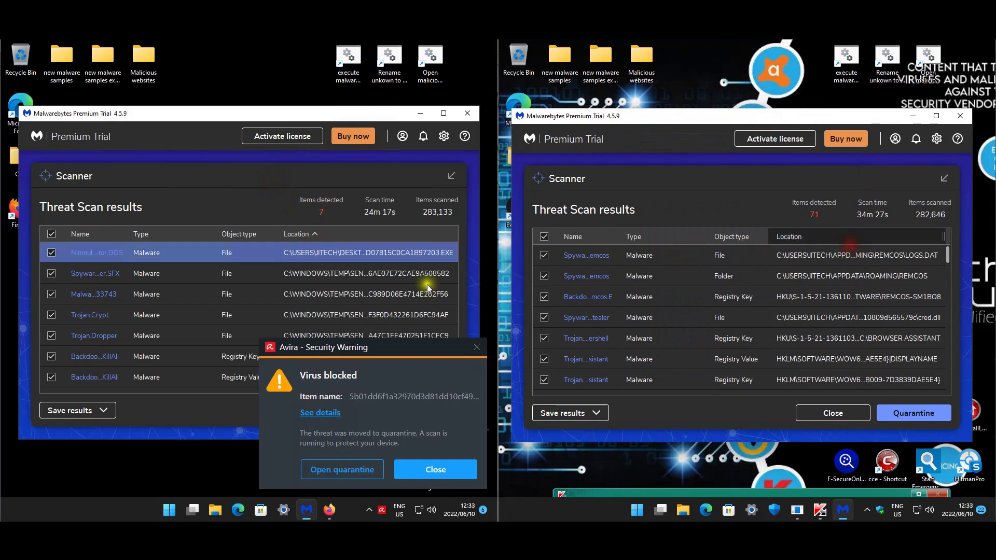
left_click(332, 234)
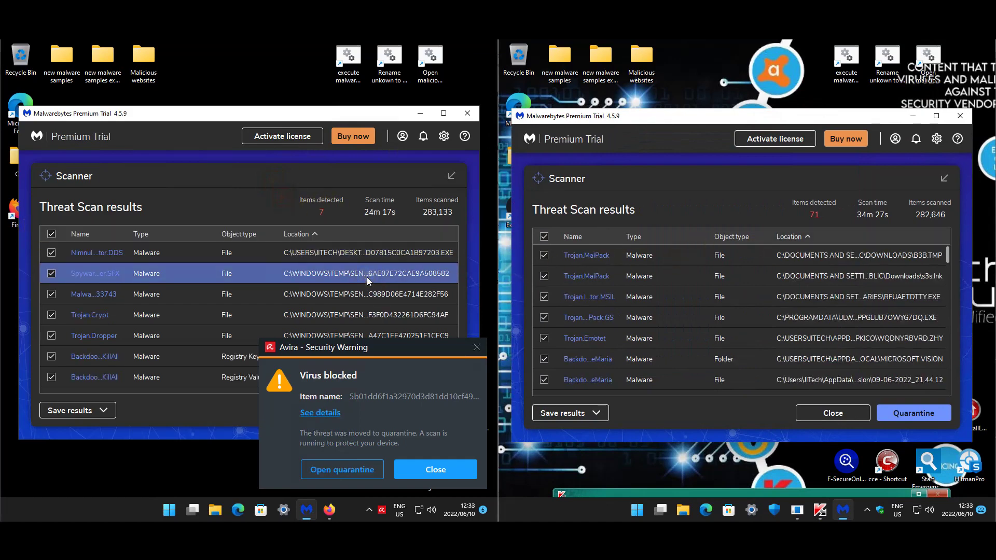
Dismiss the Avira virus alert and close the Malwarebytes scan results on the Avira system without quarantining the items.
left_click(427, 457)
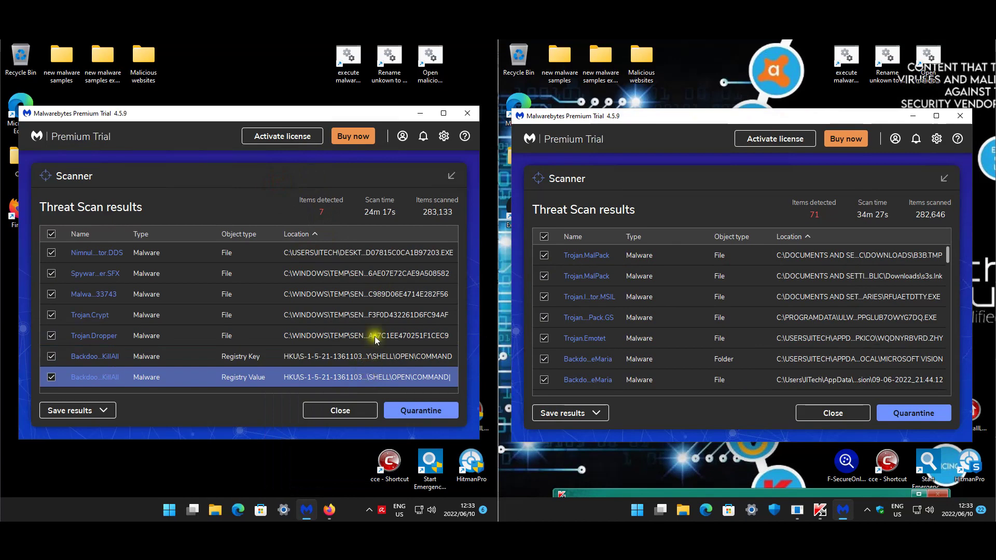
left_click(341, 414)
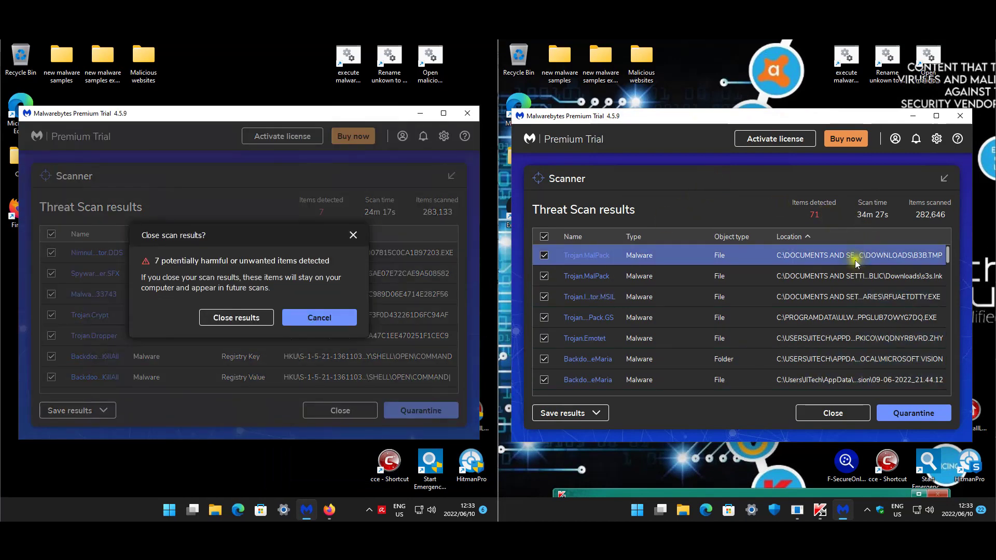
left_click(250, 318)
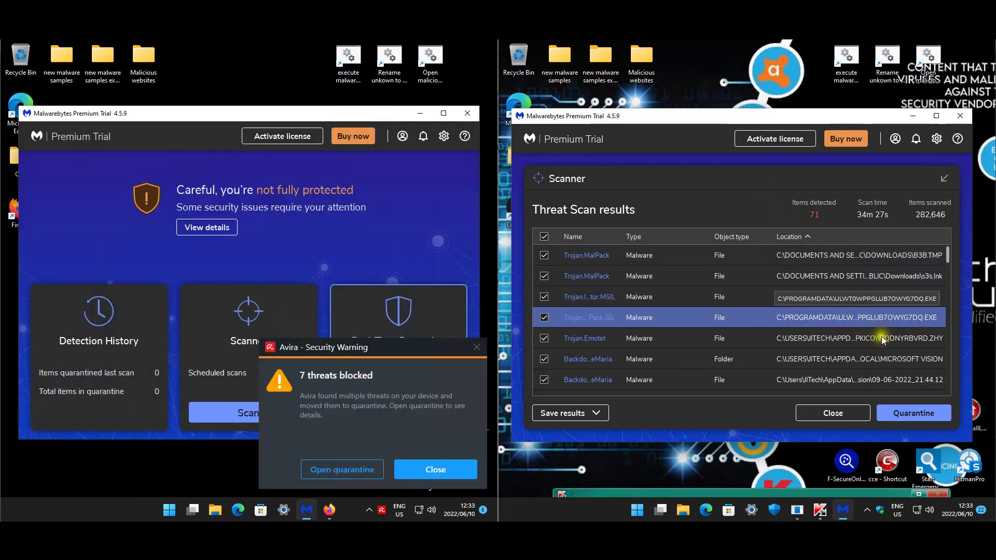
Review the detected files, processes and registry entries in the Defender system's Malwarebytes threat scan results down to the end of the list.
scroll(877, 337, "down", 2)
scroll(864, 338, "down", 5)
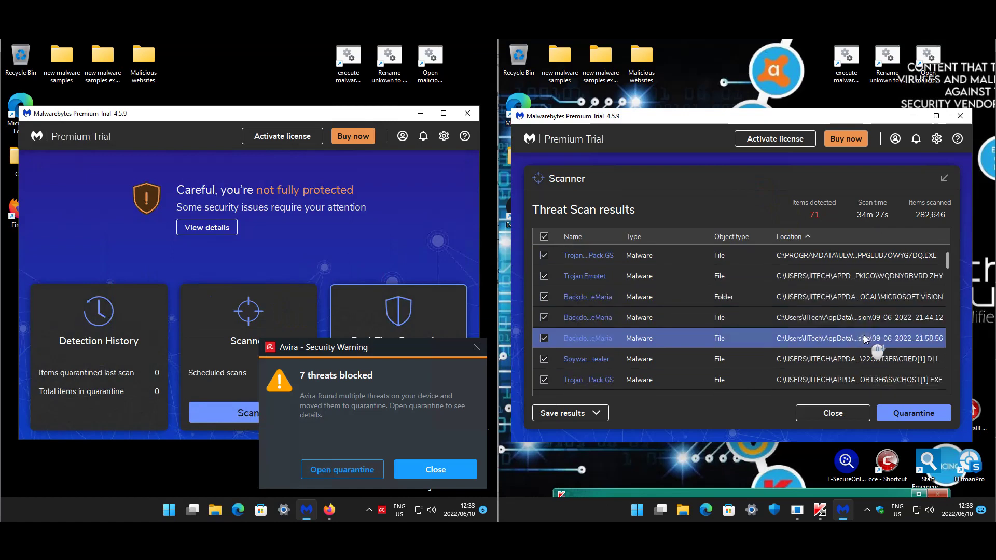
scroll(867, 344, "down", 10)
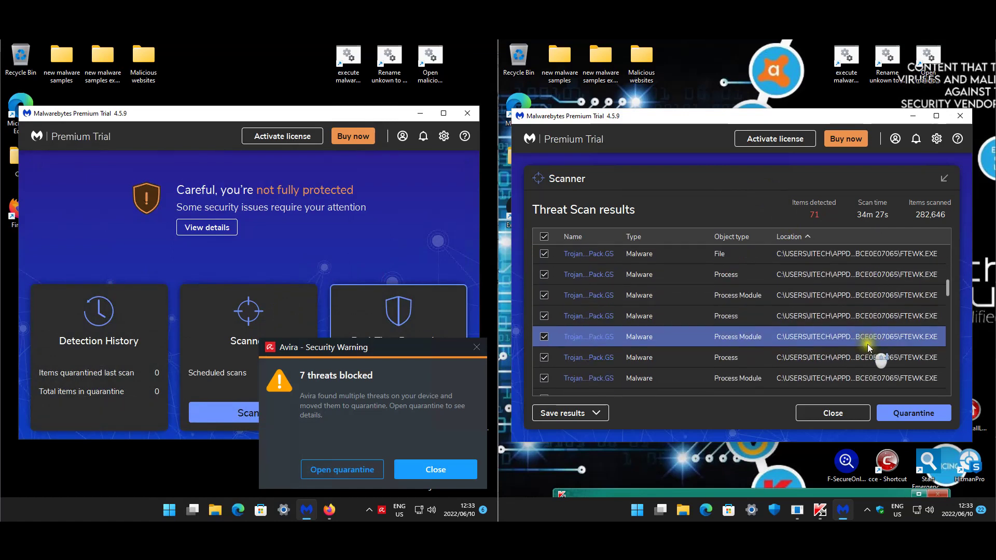
scroll(866, 353, "down", 4)
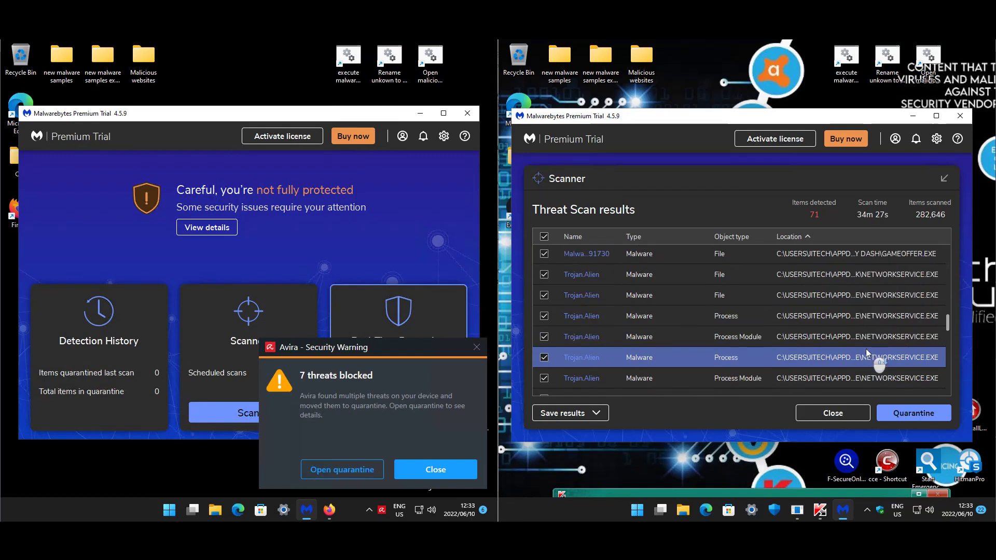
scroll(866, 353, "down", 4)
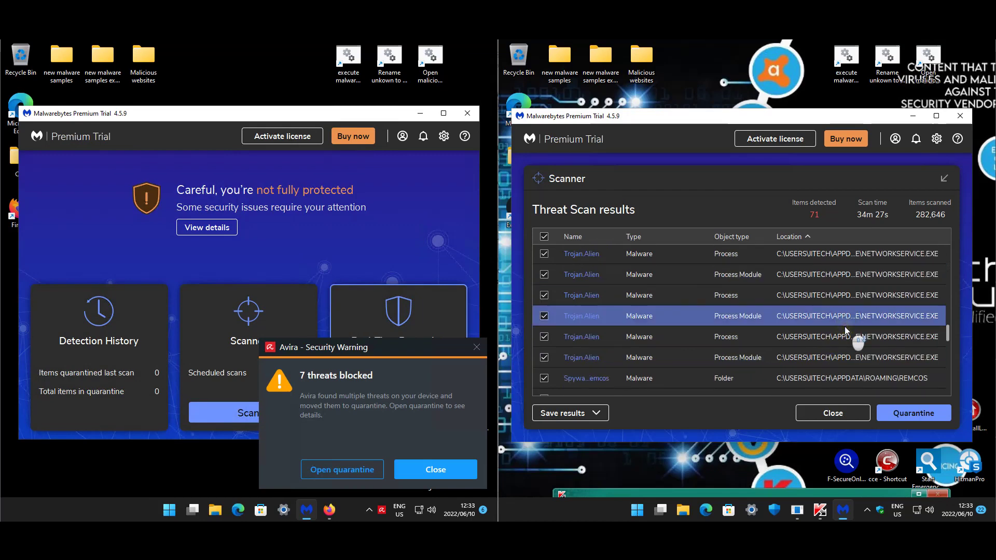
scroll(848, 329, "down", 6)
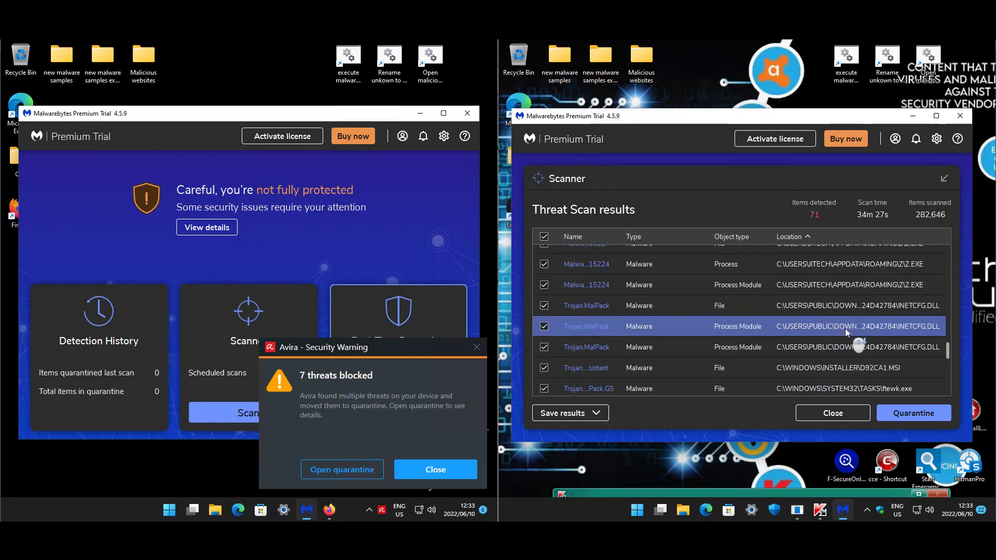
scroll(841, 337, "down", 2)
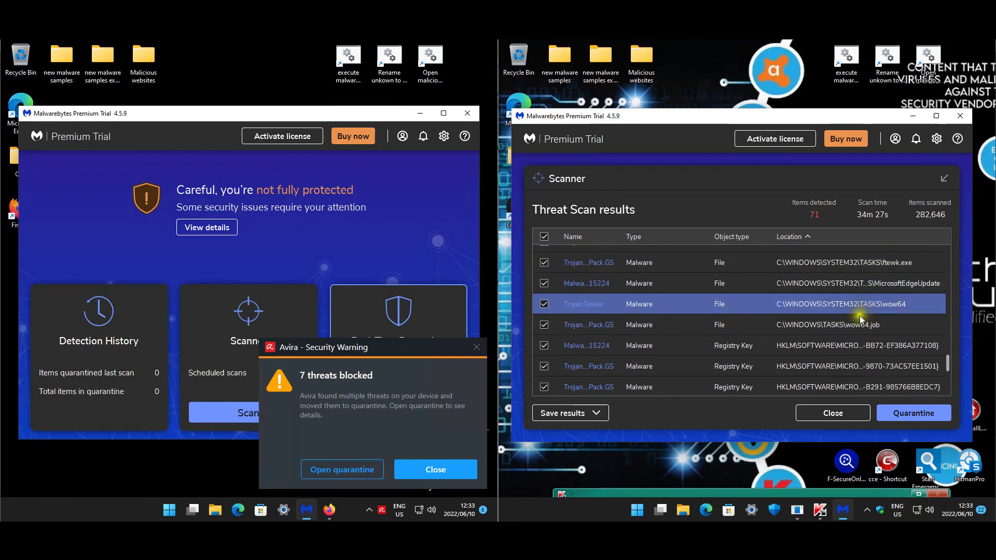
scroll(911, 324, "down", 3)
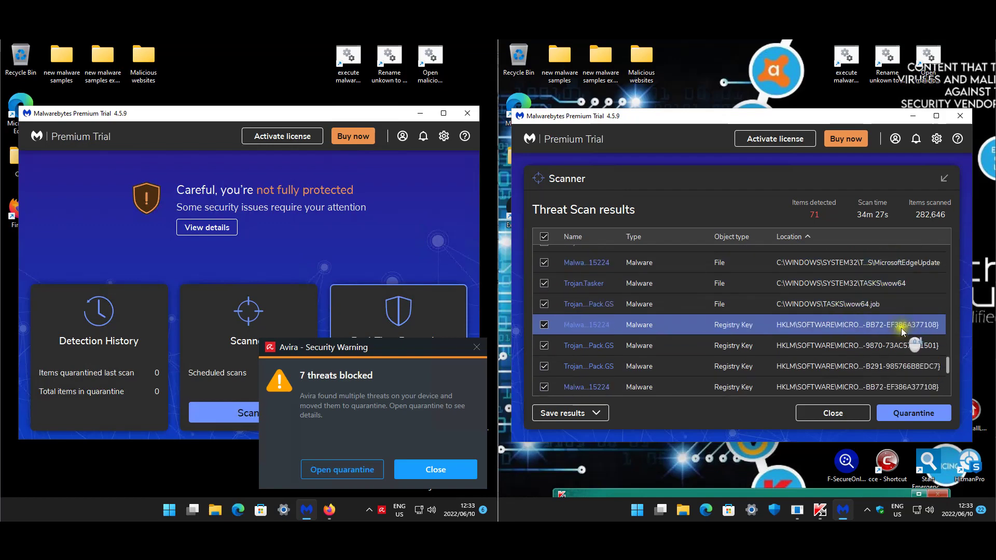
scroll(901, 328, "down", 5)
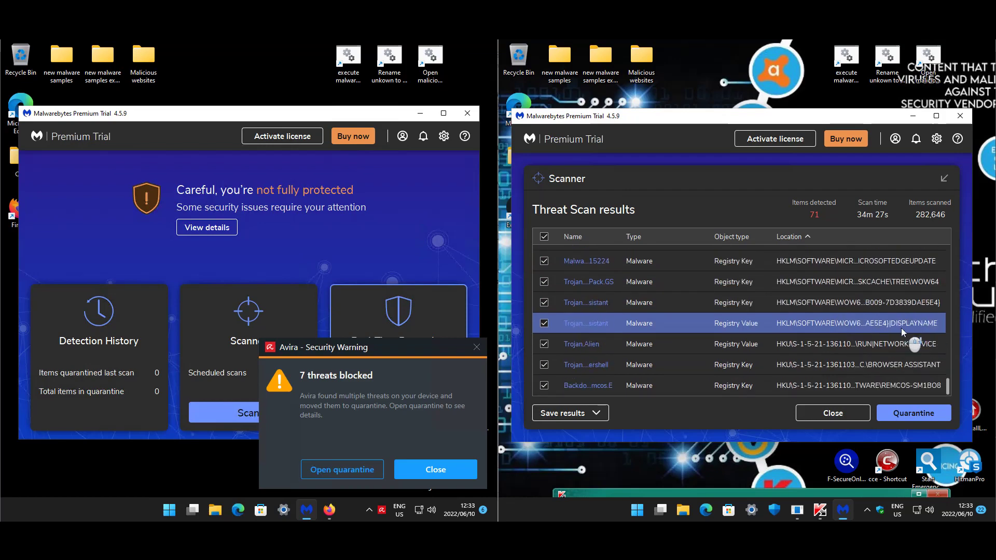
Close the Defender system's Malwarebytes scan results without quarantining, and exit Malwarebytes on both systems.
left_click(839, 414)
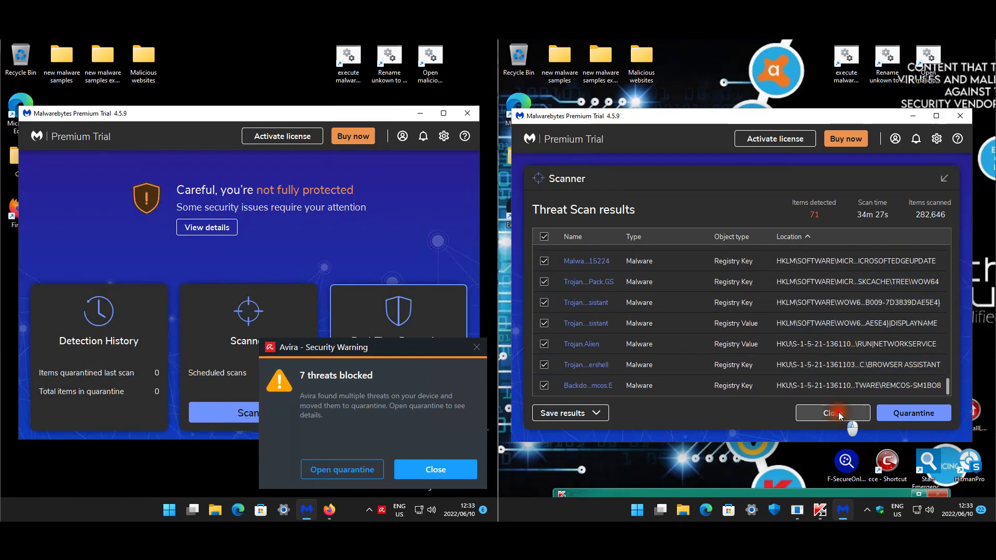
left_click(468, 113)
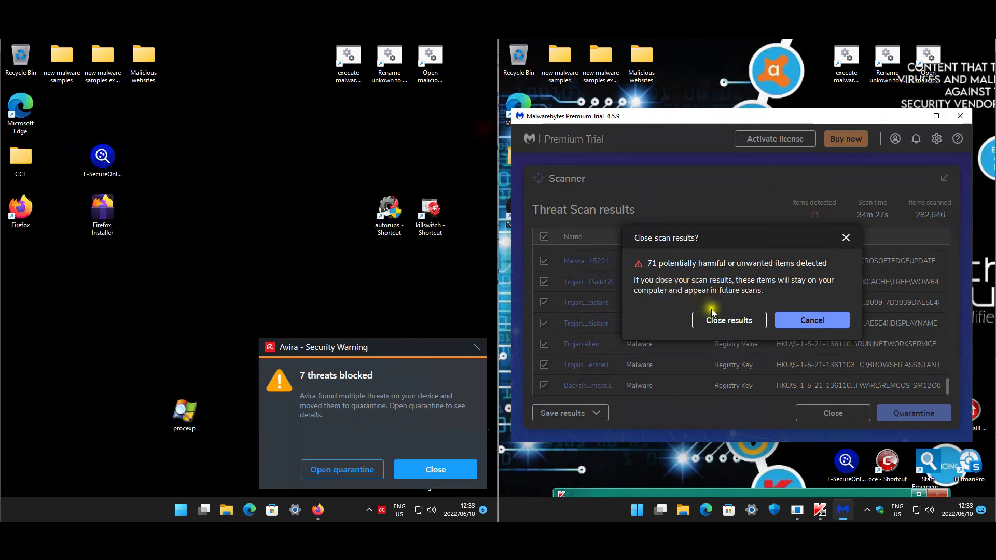
left_click(724, 320)
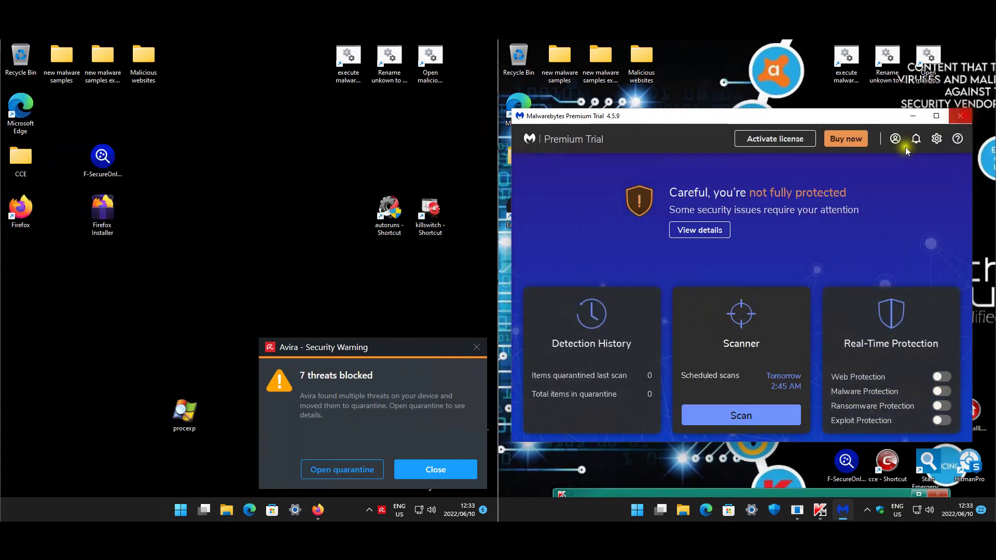
left_click(960, 116)
Dismiss the RegSvr32 module error dialogs around Kaspersky Virus Removal Tool on the Defender system.
left_click(608, 244)
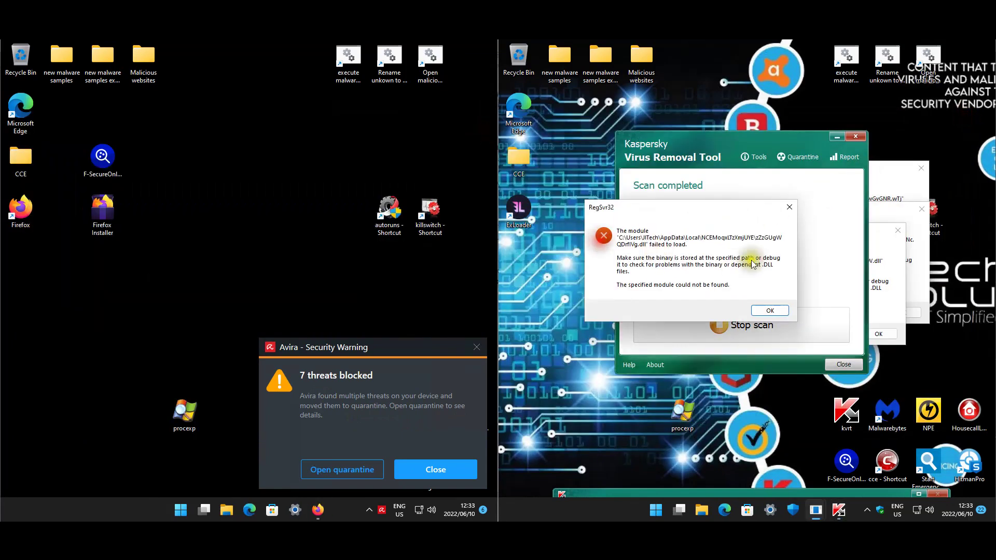
left_click(814, 209)
left_click(886, 292)
left_click(773, 148)
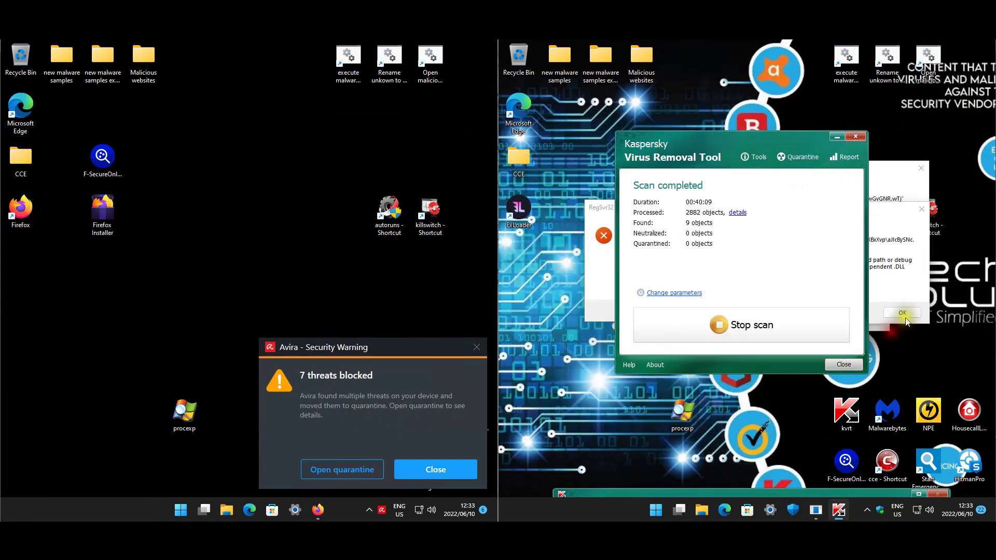
left_click(878, 333)
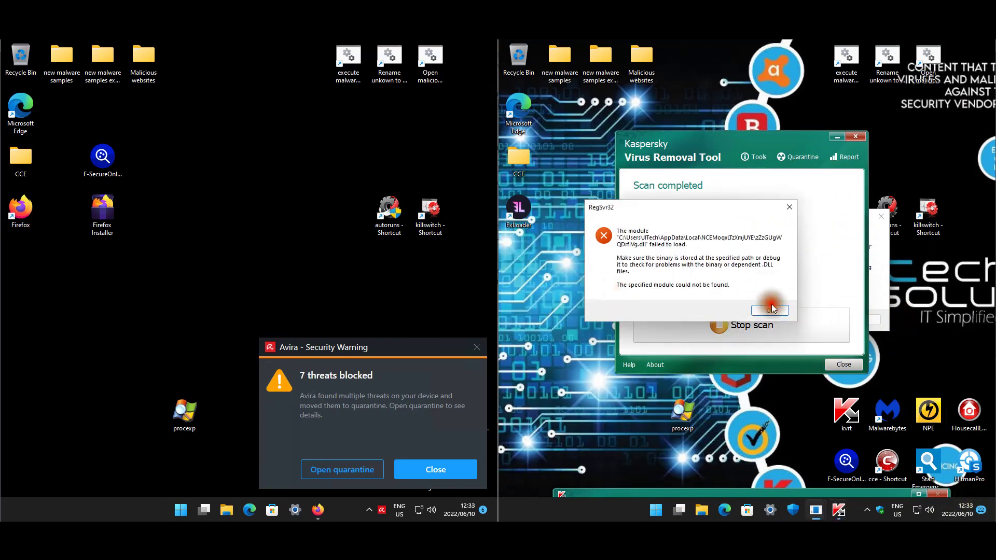
left_click(770, 310)
left_click(859, 312)
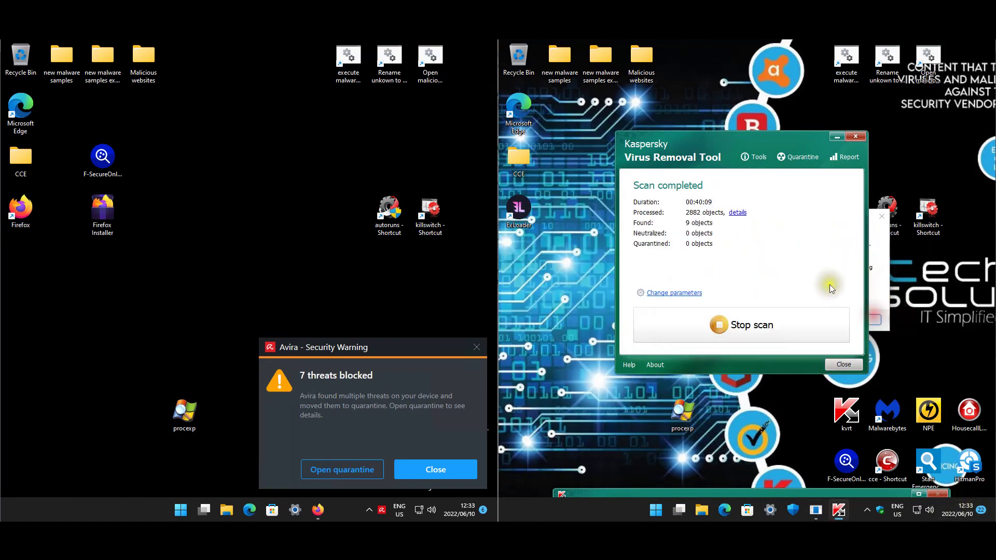
left_click(880, 319)
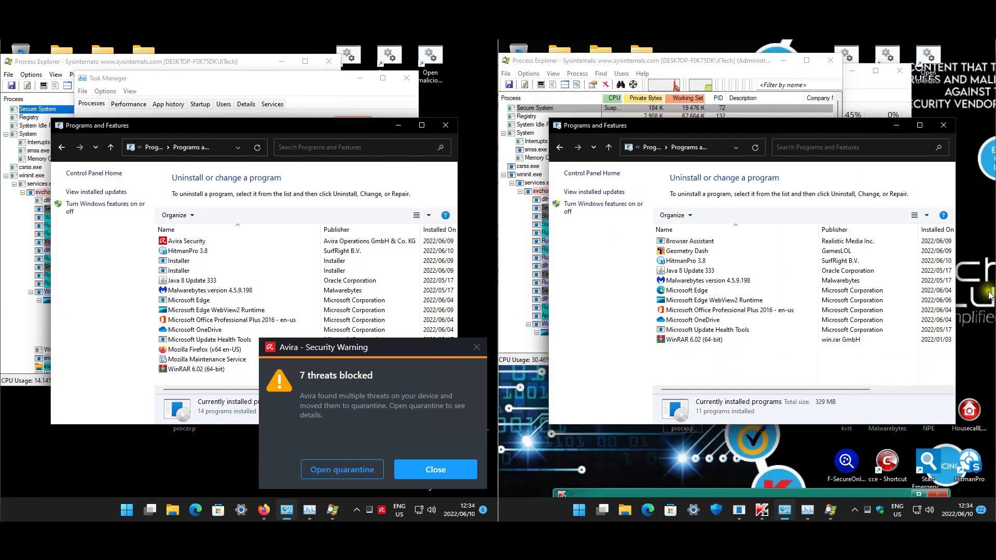
Inspect the two Installer entries and Microsoft Edge in the Avira system's installed programs, and close that list.
left_click(243, 262)
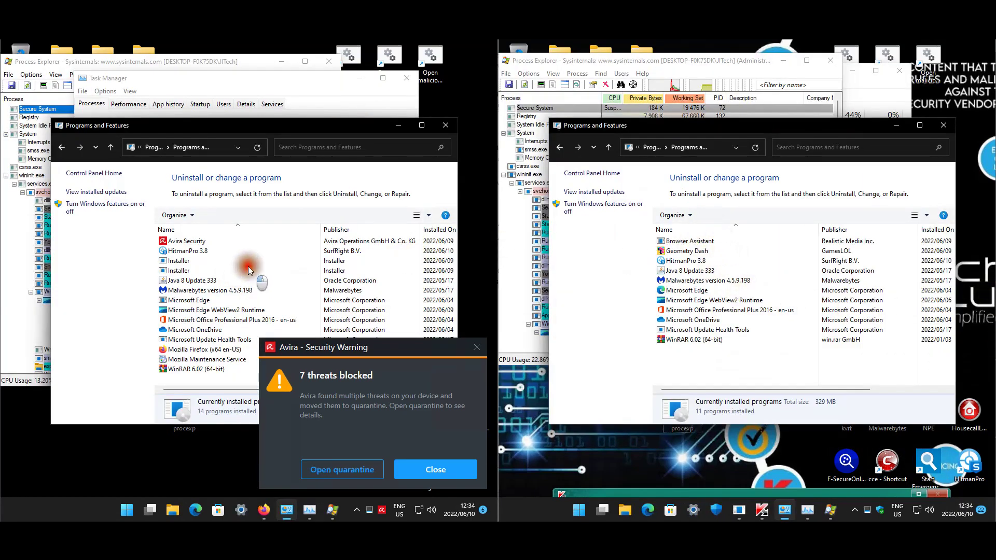
left_click(186, 271)
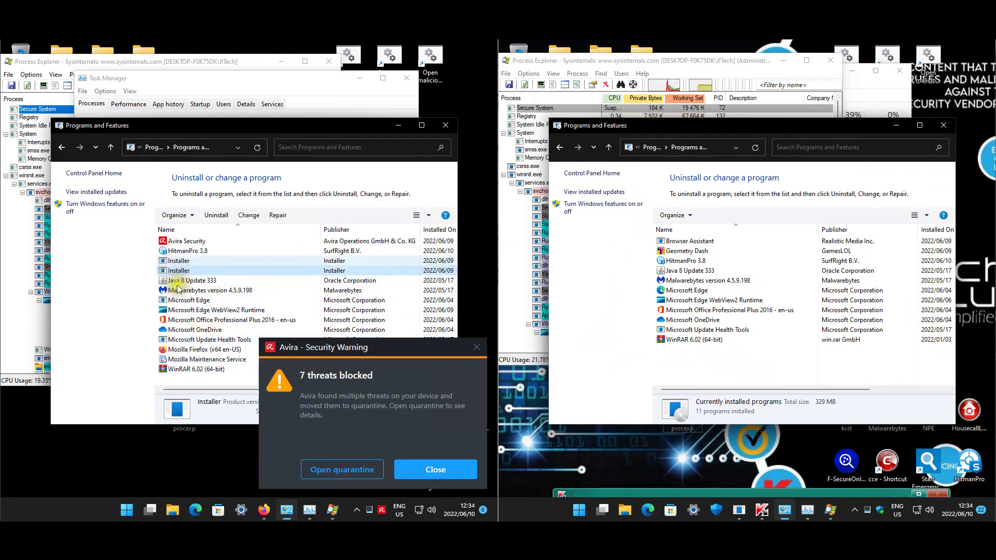
left_click(192, 301)
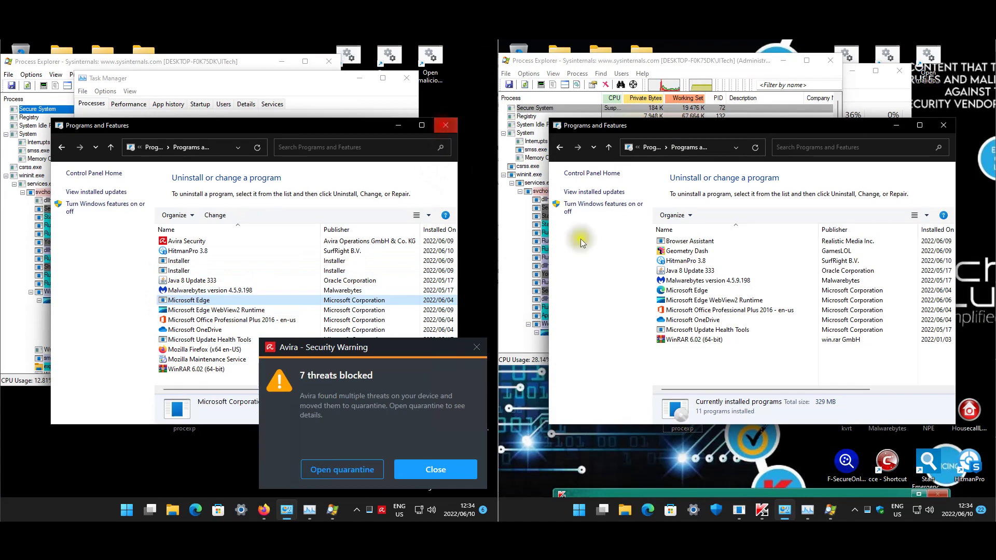
Inspect Browser Assistant and Geometry Dash in the Defender system's installed programs, and close that list.
left_click(755, 290)
left_click(701, 241)
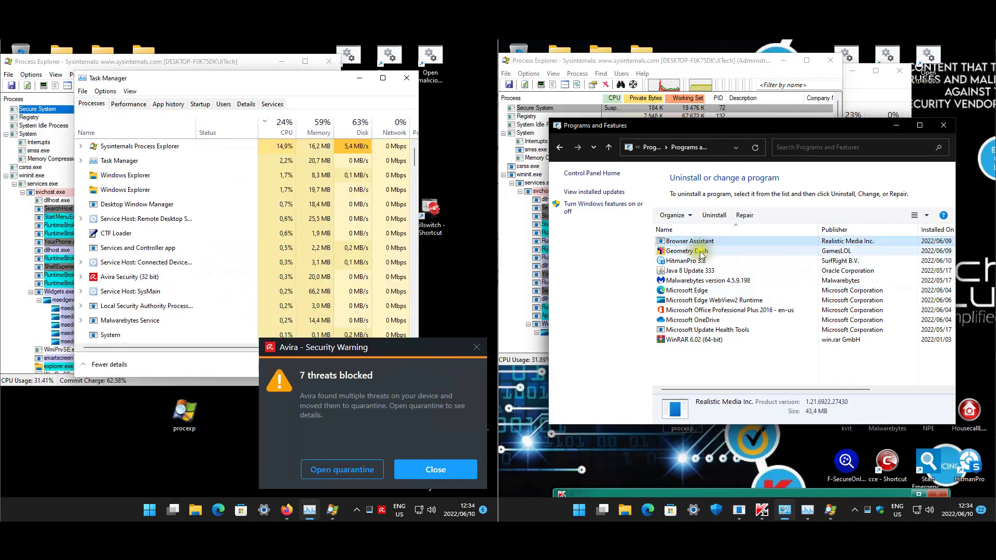
left_click(700, 252)
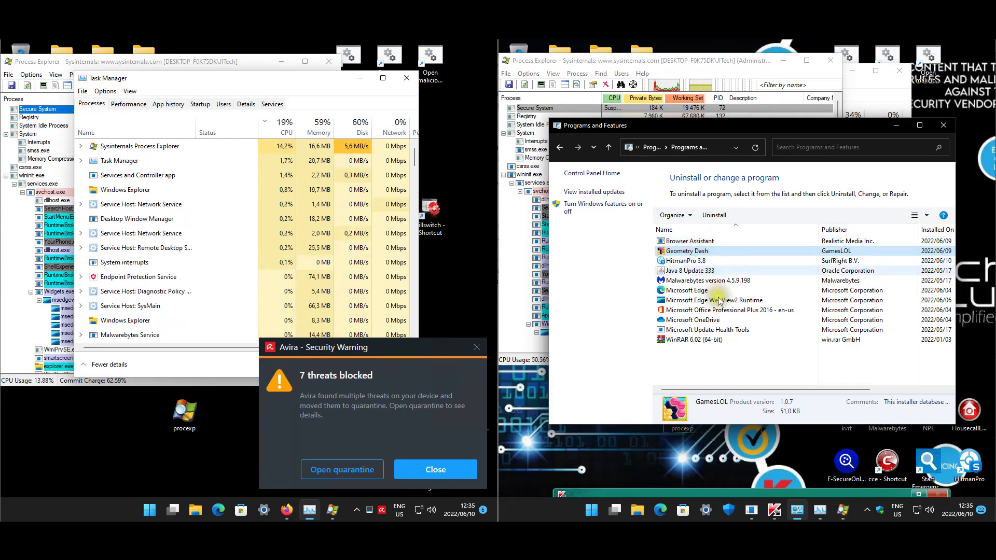
left_click(945, 129)
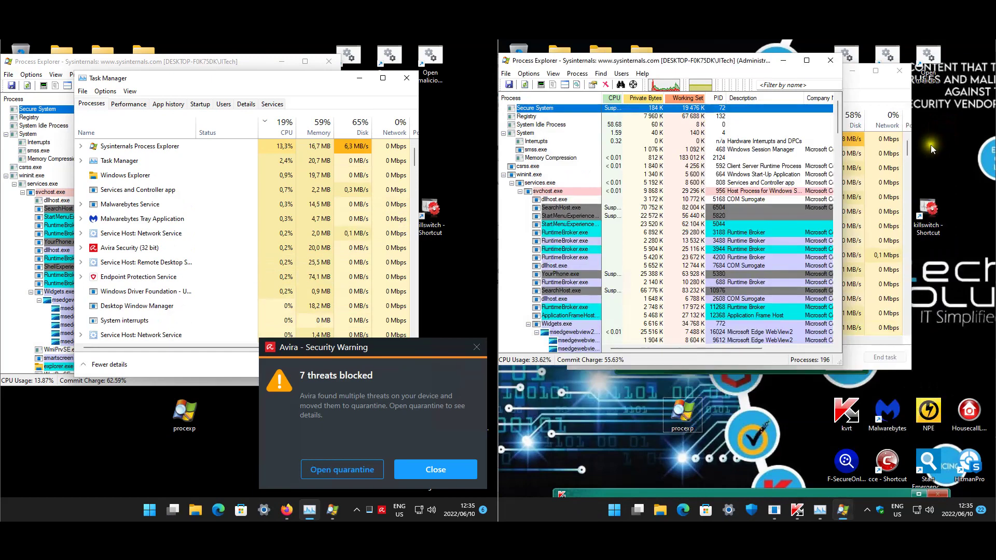
Display the startup entries in Task Manager on both the Avira and Defender systems.
left_click(200, 104)
left_click(882, 94)
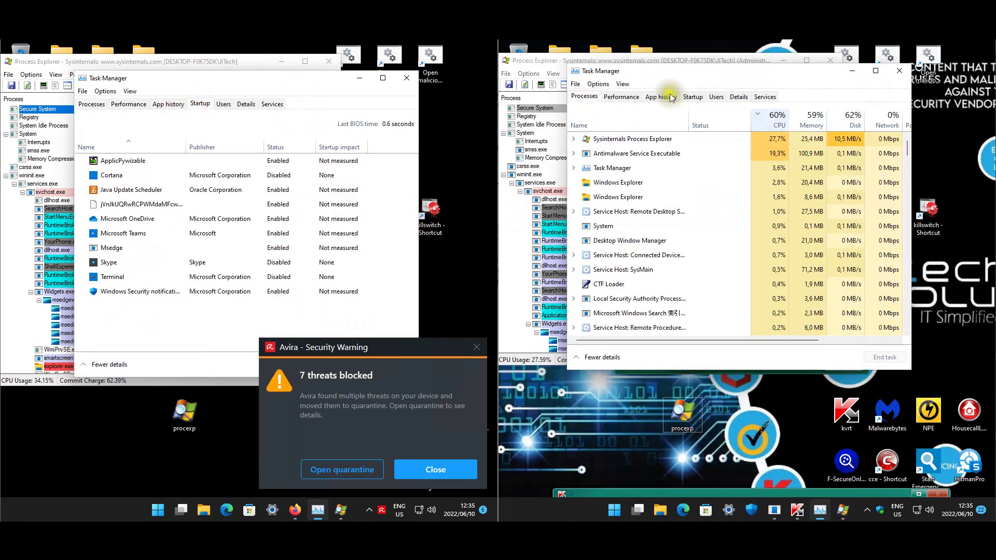
left_click(693, 97)
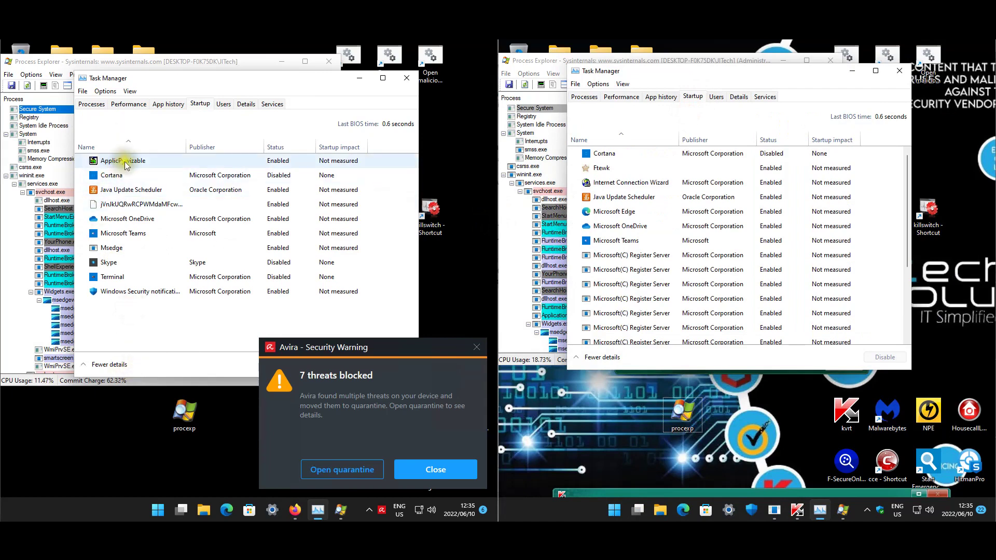
Inspect the randomly named and Msedge startup entries on the Avira system without changing them, and close its Task Manager.
left_click(132, 206)
left_click(114, 249)
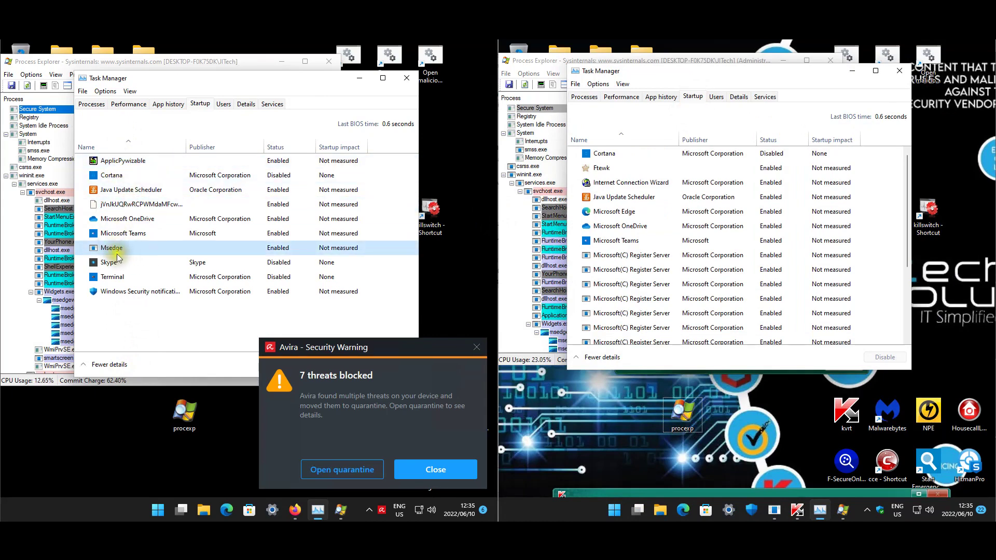
right_click(117, 253)
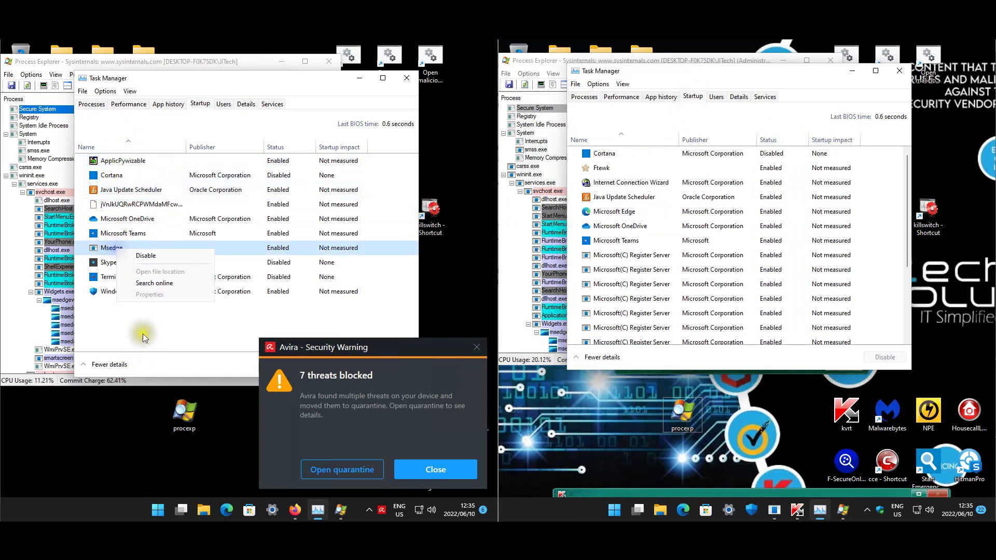
left_click(135, 310)
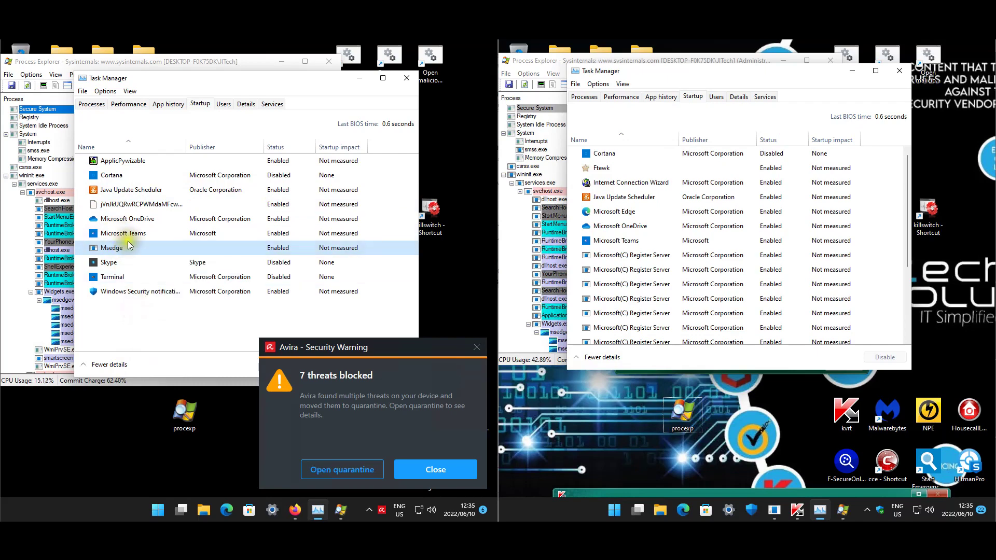
left_click(406, 78)
Inspect the Defender system's startup entries, including Ftewk, Microsoft(C) Register Server, MSBuild.exe and the Chinese-named item, and close its Task Manager.
left_click(767, 77)
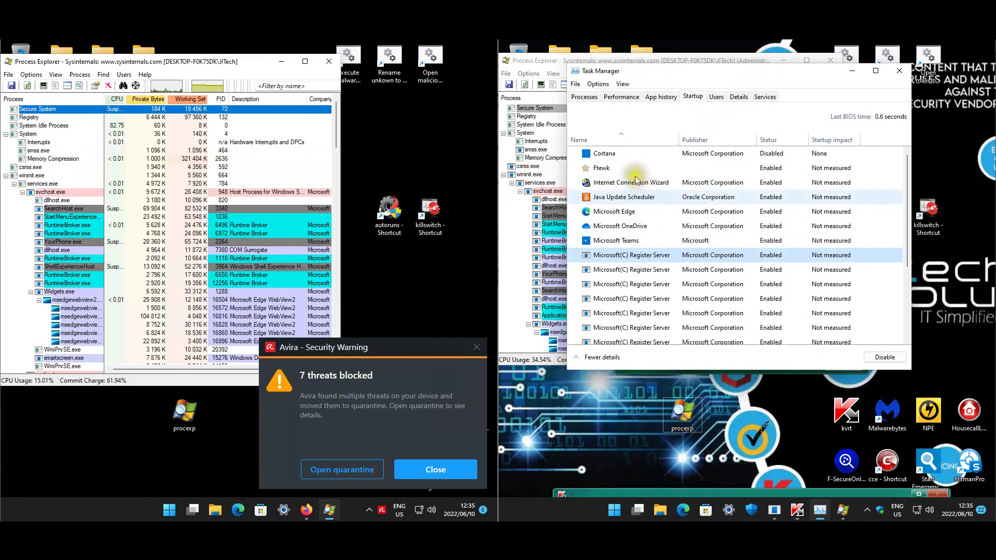
left_click(599, 170)
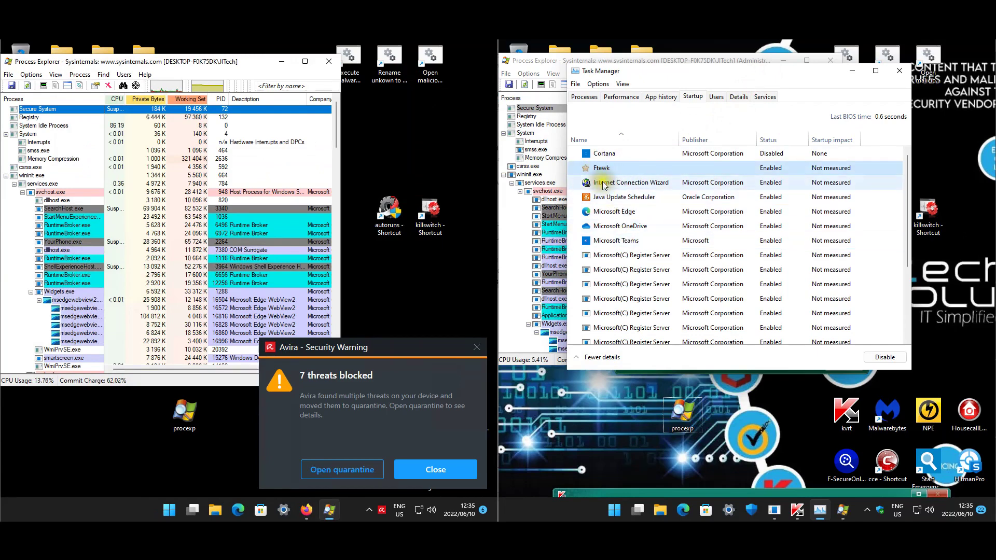
left_click(643, 269)
scroll(643, 269, "down", 2)
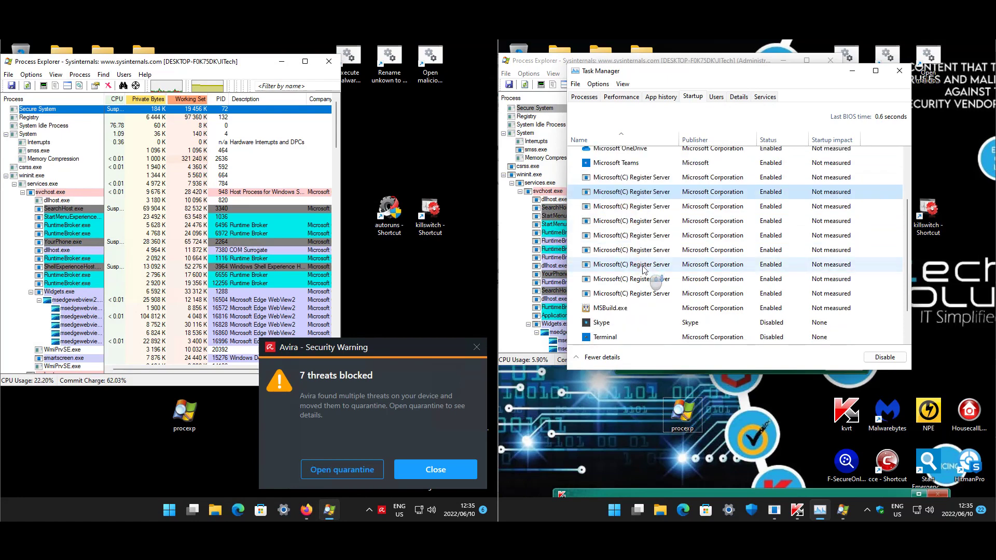
scroll(643, 269, "down", 1)
left_click(618, 264)
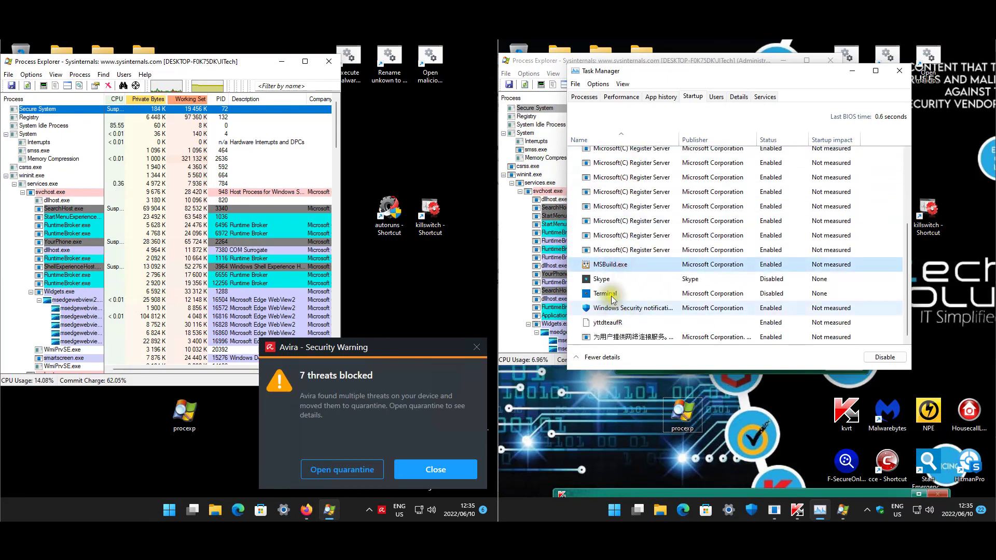
left_click(612, 295)
left_click(632, 336)
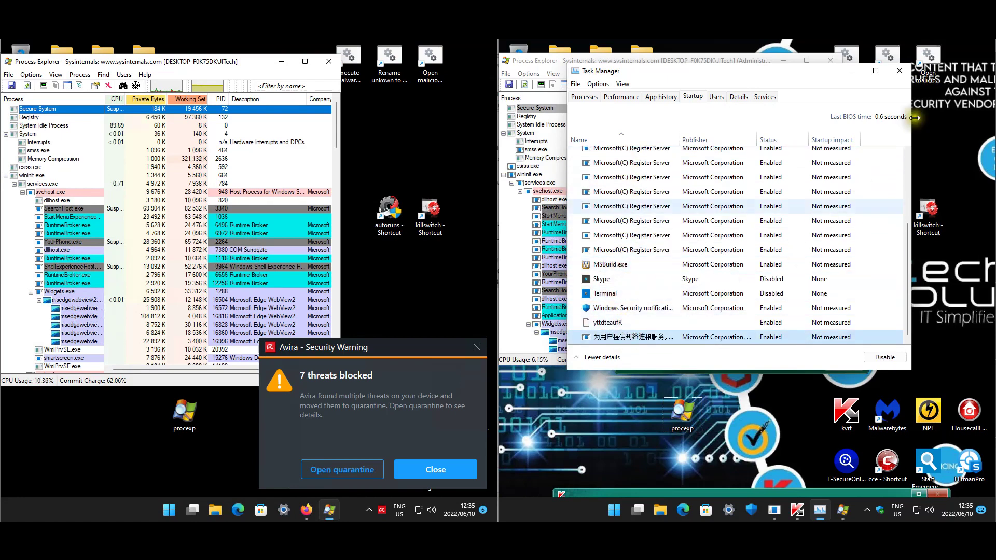
left_click(899, 70)
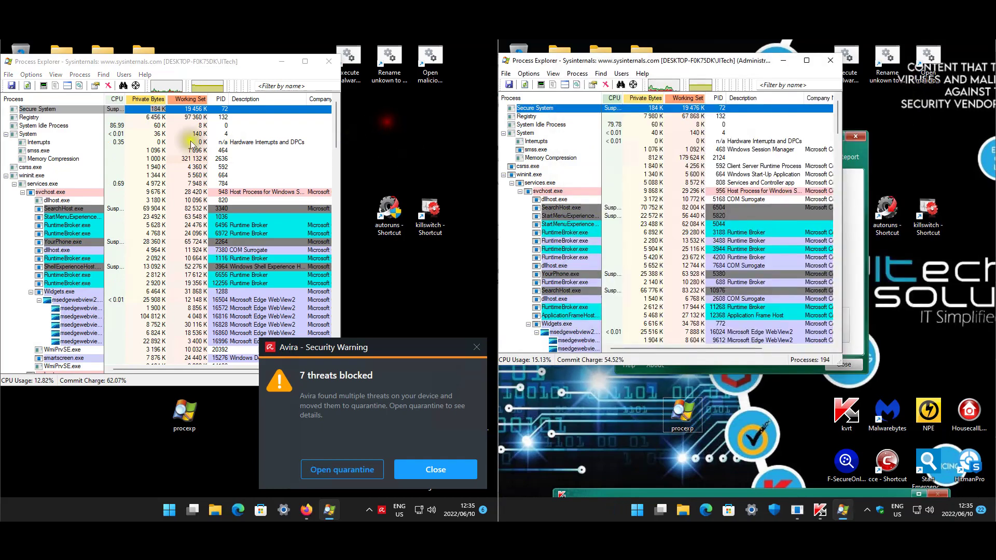
Dismiss the Avira security warning and review the VirusTotal ratings for all processes in the Avira system's Process Explorer.
left_click(426, 469)
left_click(295, 369)
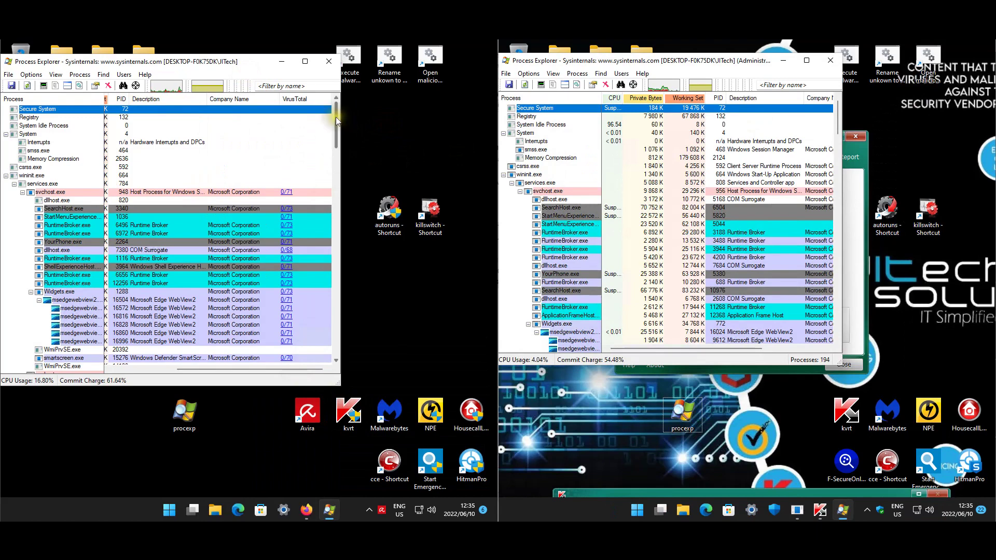
left_click_drag(337, 120, 331, 357)
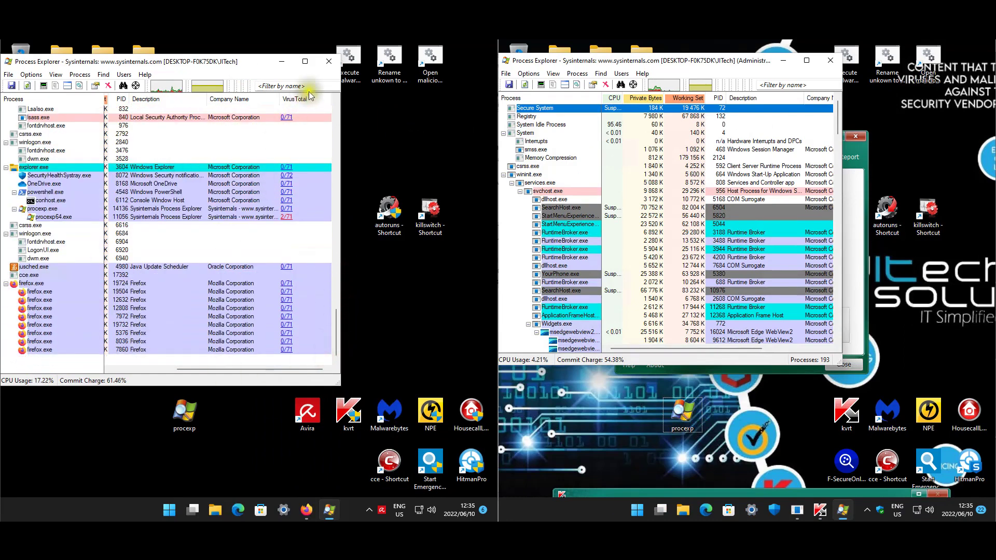
Close the Avira system's Process Explorer and examine the VirusTotal ratings of the Defender system's upper processes, including ALG.exe and ftewk.exe.
left_click(329, 61)
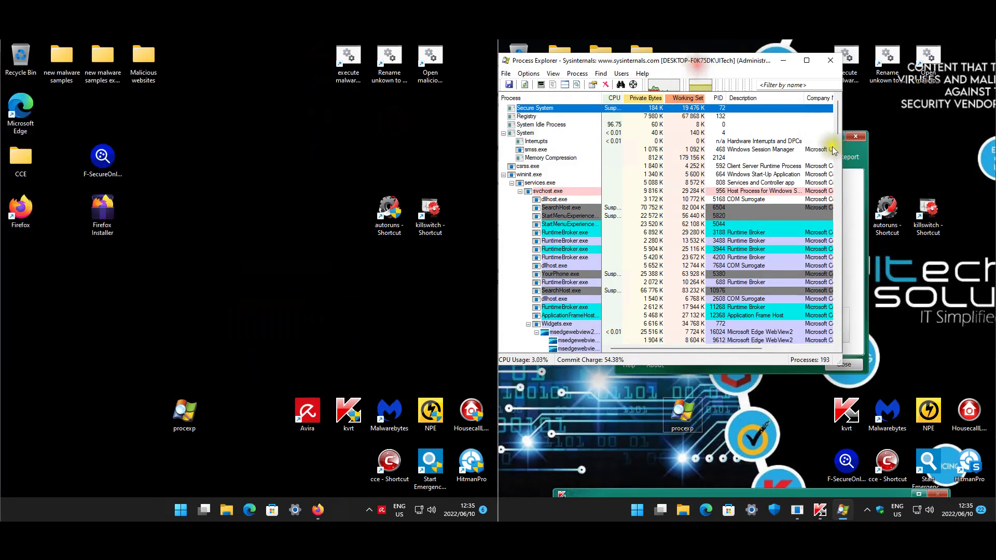
left_click(804, 349)
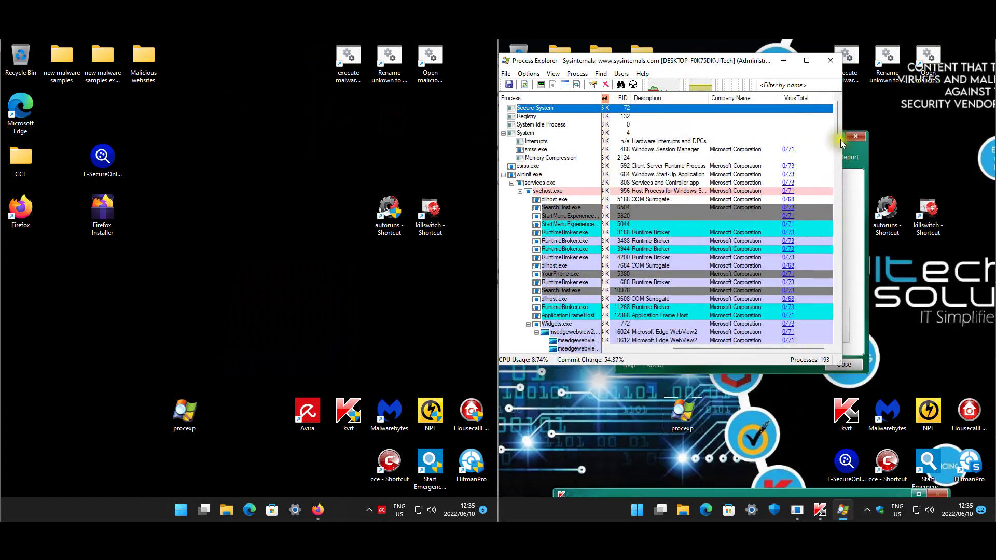
scroll(843, 139, "down", 4)
left_click_drag(843, 139, 839, 166)
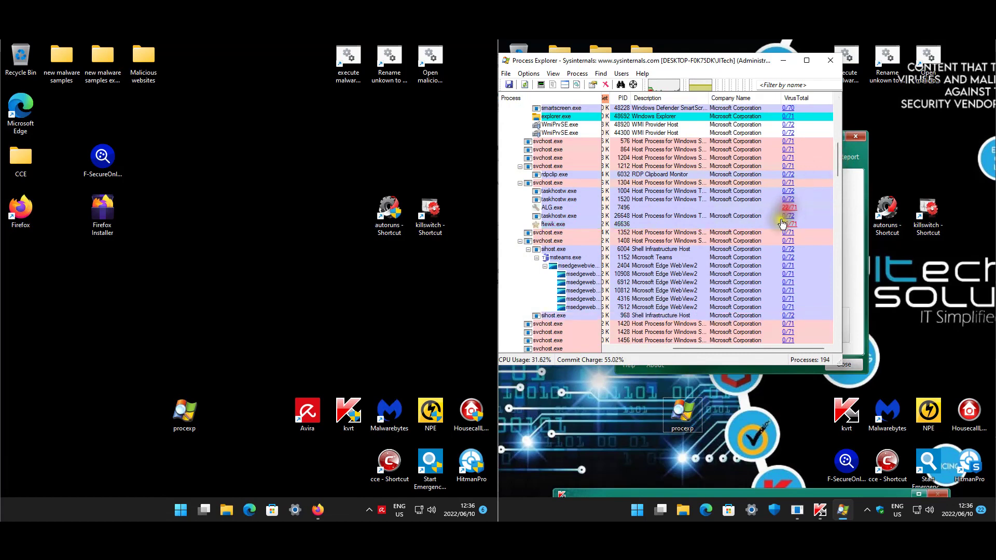
left_click(786, 224)
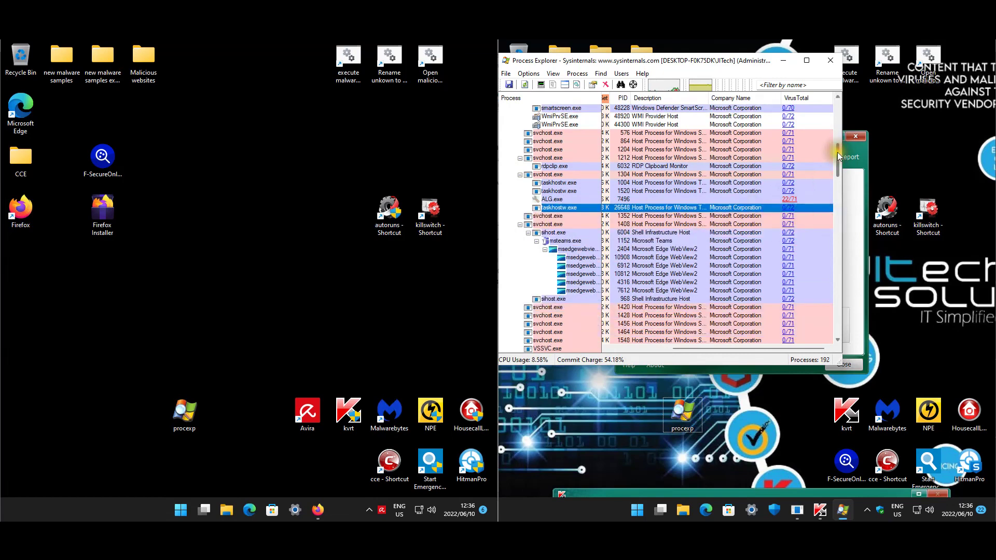
Examine the VirusTotal ratings of the remaining Defender system processes, including the NetworkService.exe and SearchIndexerService.exe entries.
scroll(837, 164, "down", 3)
left_click_drag(839, 163, 842, 285)
left_click(778, 266)
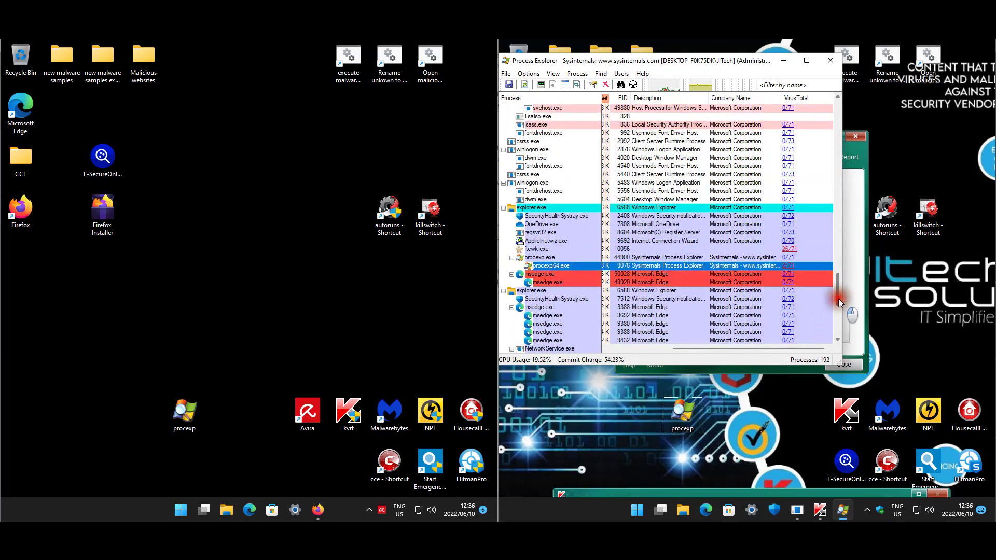
left_click_drag(838, 298, 837, 320)
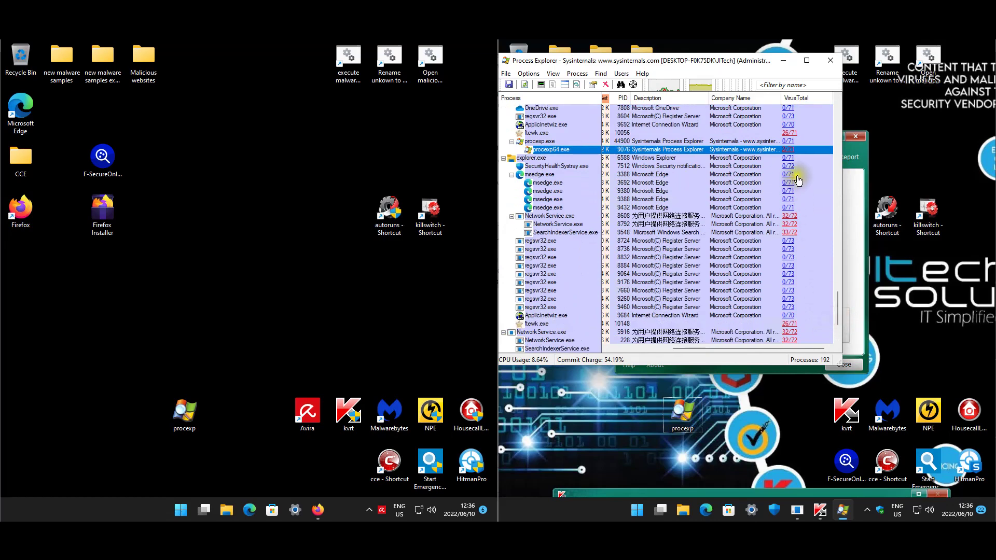
left_click(788, 216)
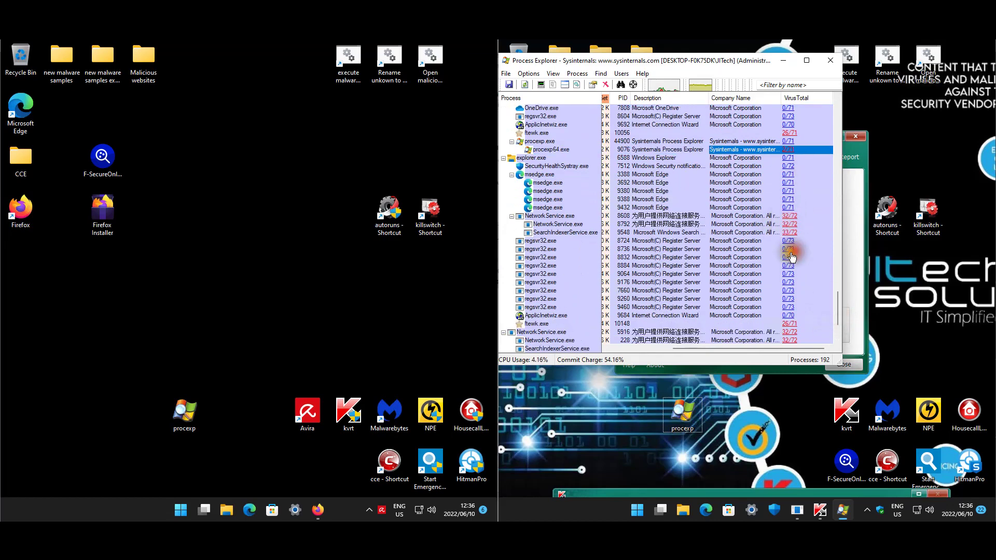
left_click(789, 331)
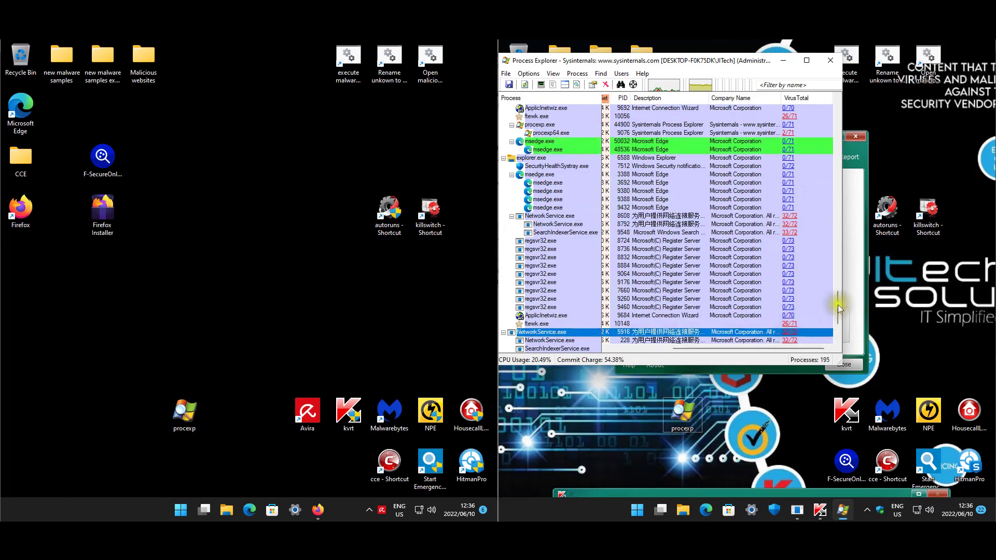
left_click_drag(838, 304, 832, 329)
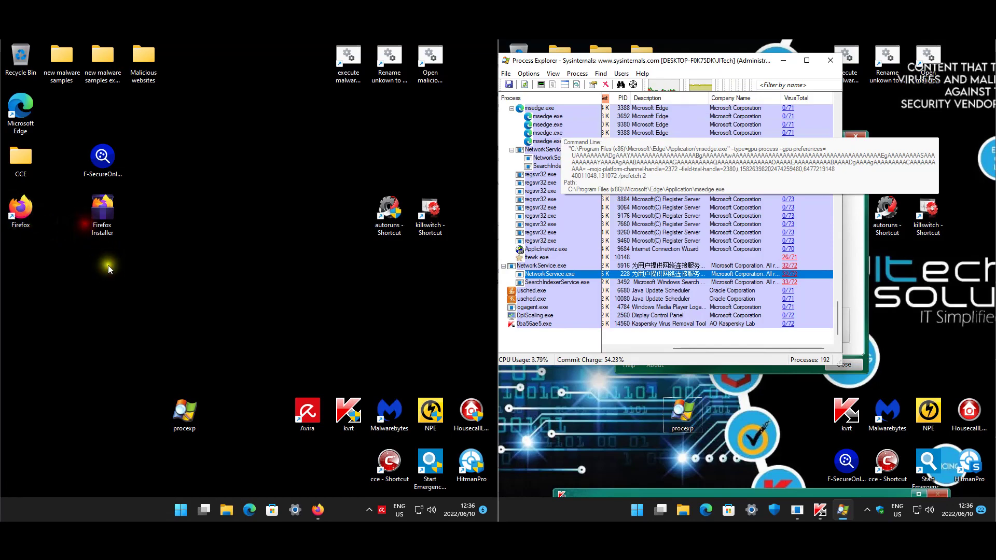
Try to open Microsoft Edge from the Avira system's desktop and decline to delete its shortcut.
double_click(21, 117)
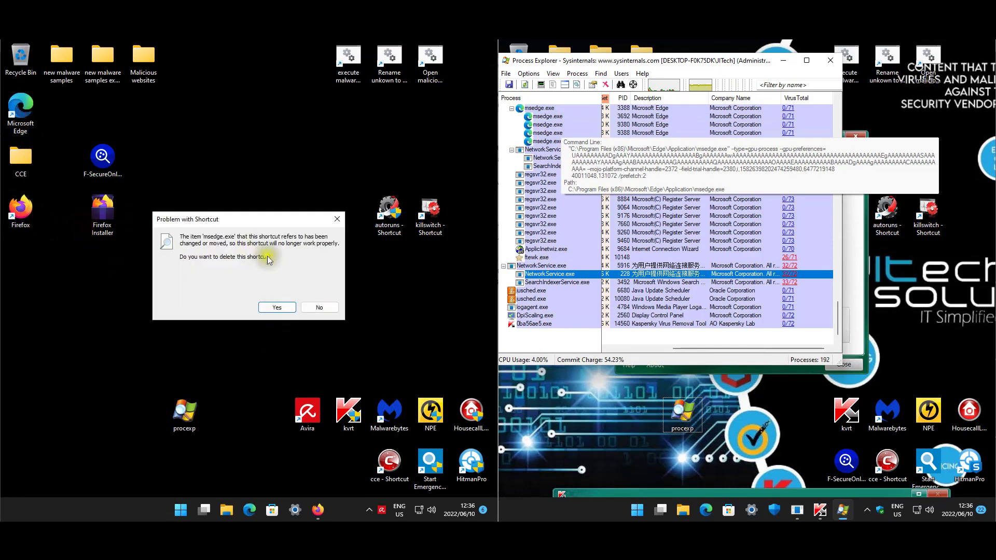
left_click(322, 306)
left_click(318, 303)
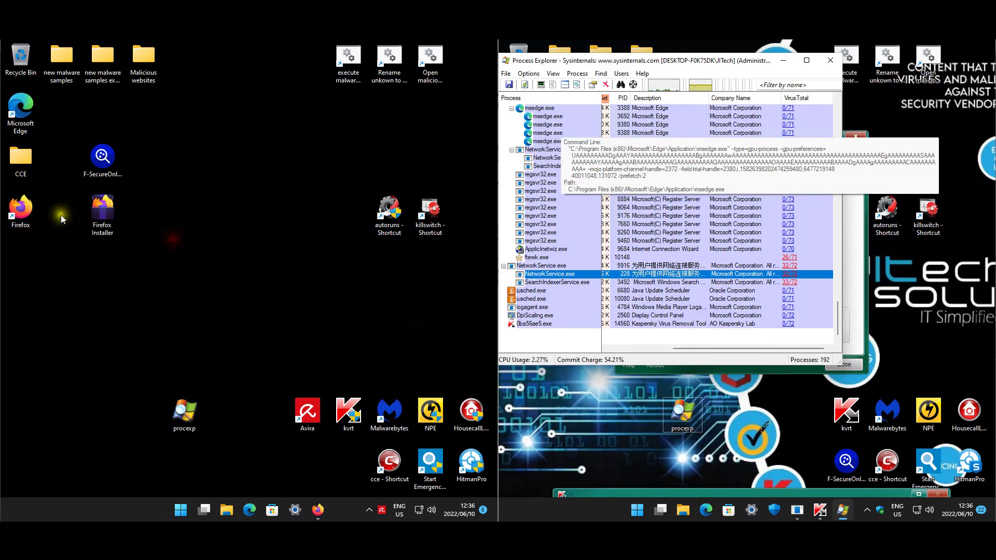
left_click(234, 282)
View the ID Ransomware page in the Avira system's Firefox and close it, and dismiss the RegSvr32 error on the Defender system.
left_click(318, 511)
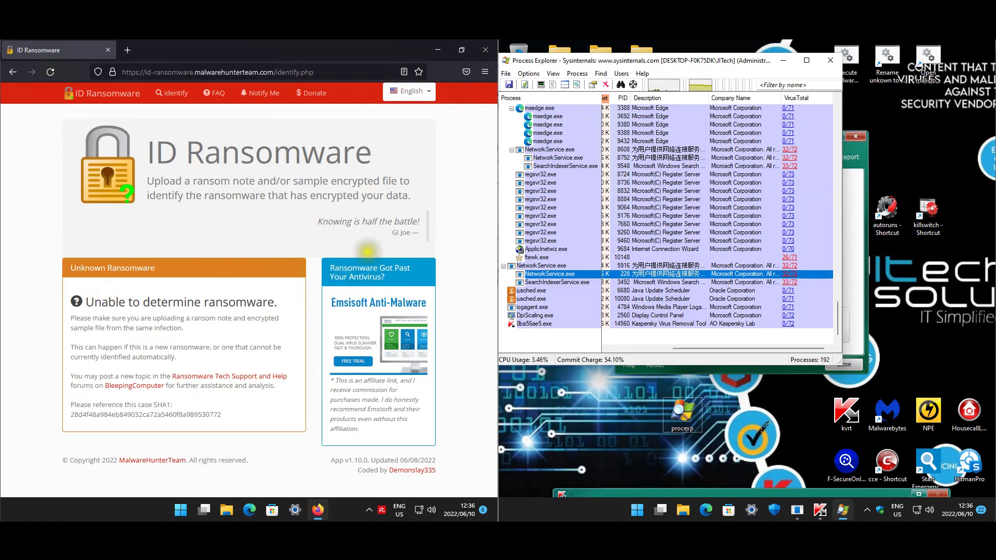
left_click(486, 50)
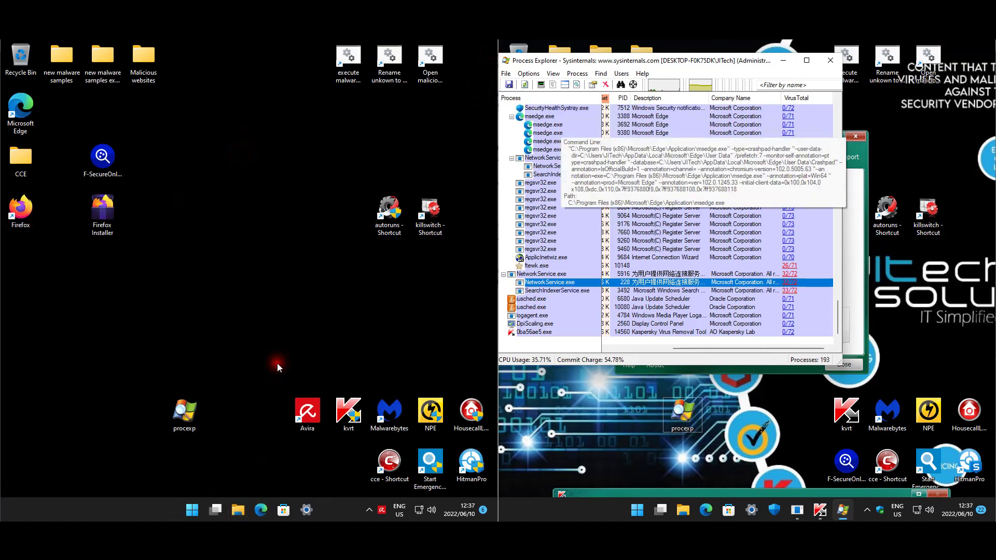
left_click(803, 516)
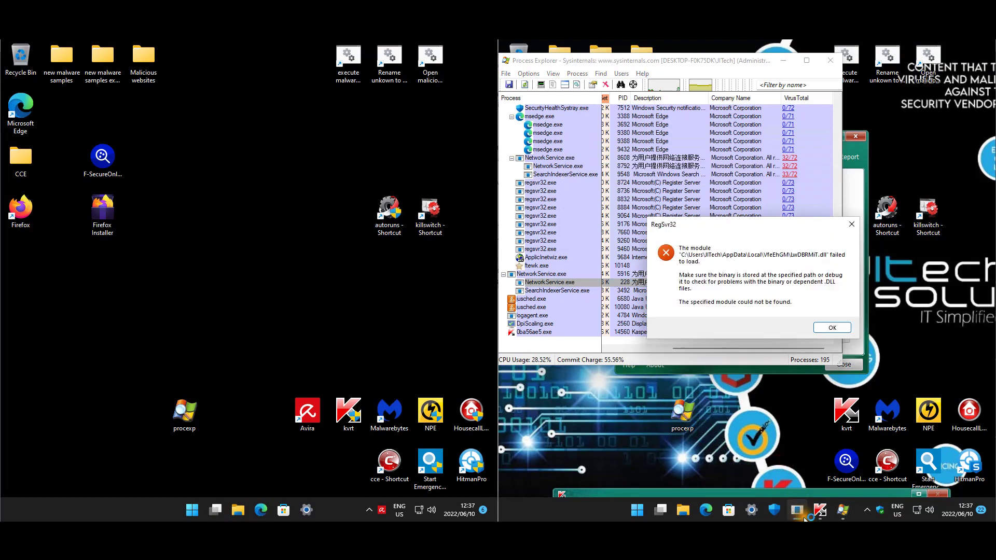
left_click(830, 325)
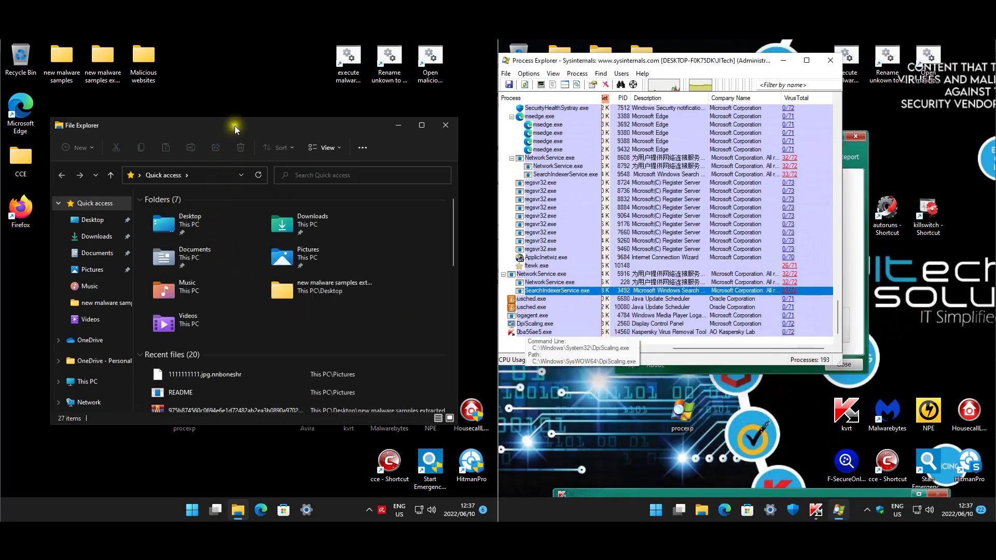
Compare the contents of the Downloads and Documents folders on the Avira and Defender systems.
left_click(633, 418)
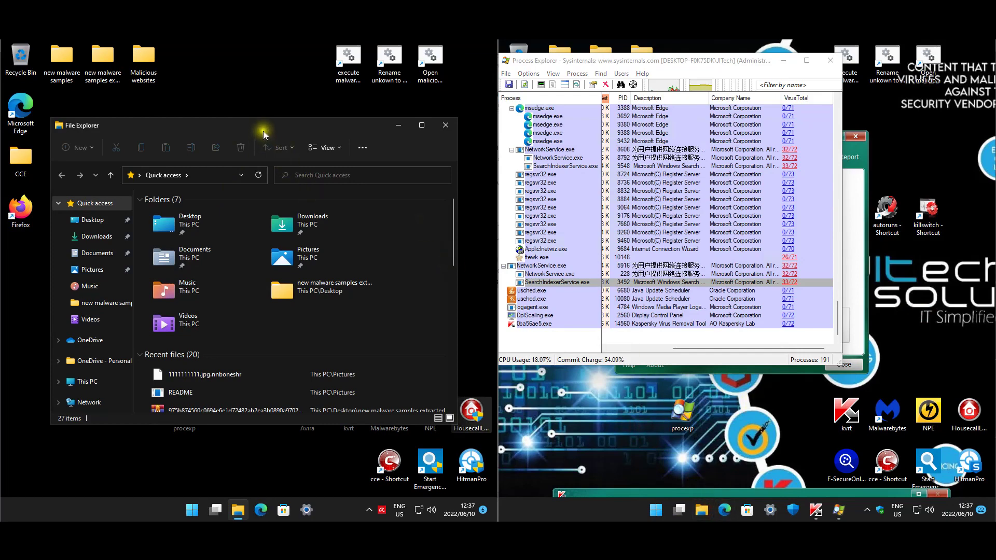
left_click(266, 114)
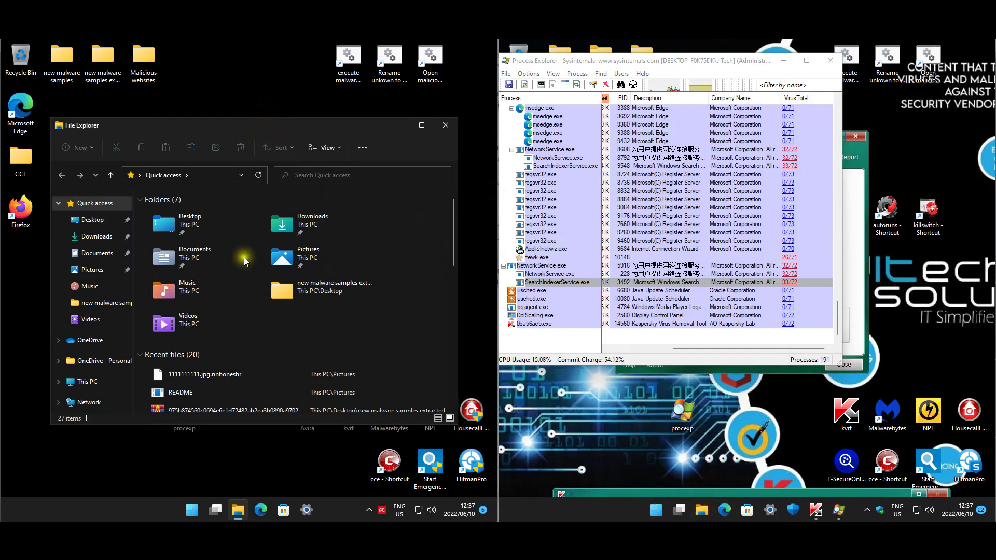
left_click(96, 236)
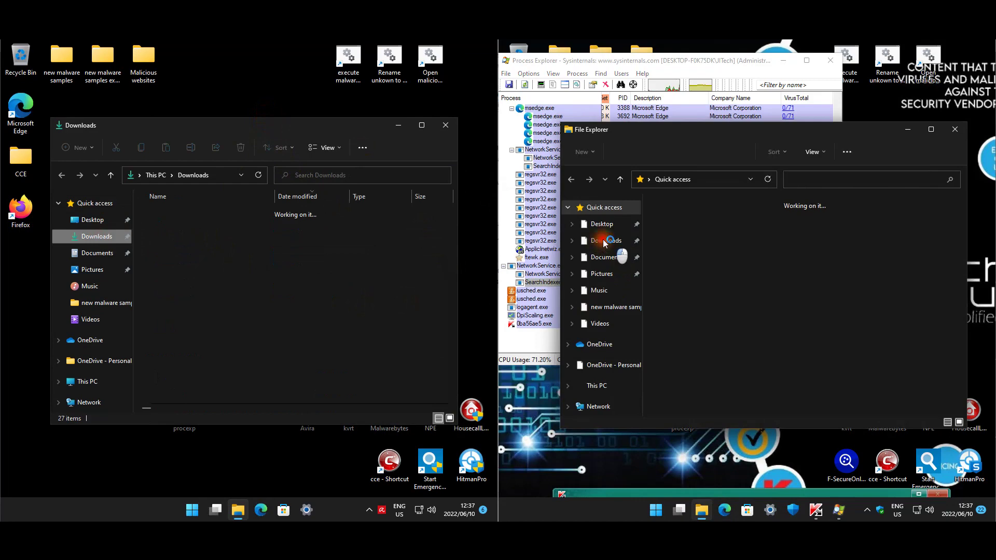
left_click(604, 240)
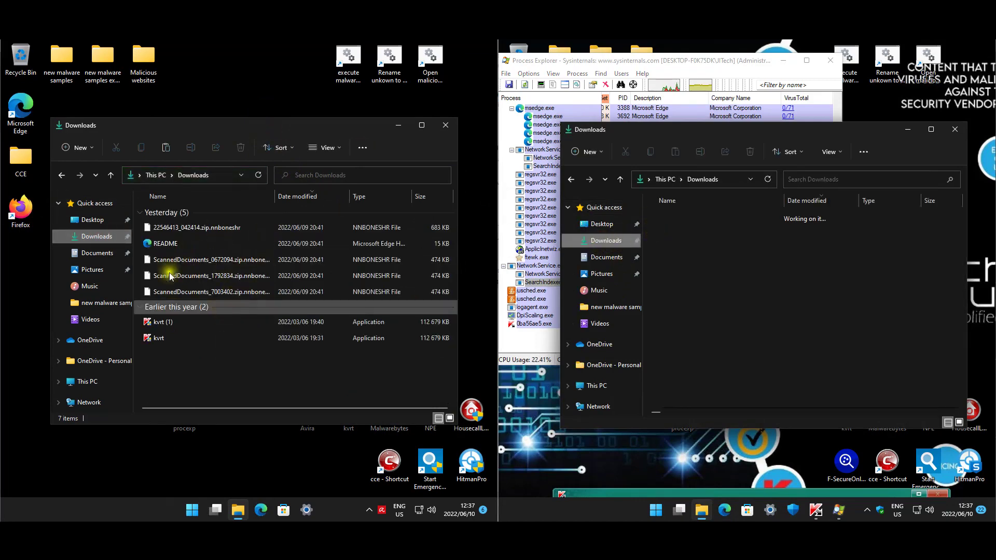
left_click(616, 260)
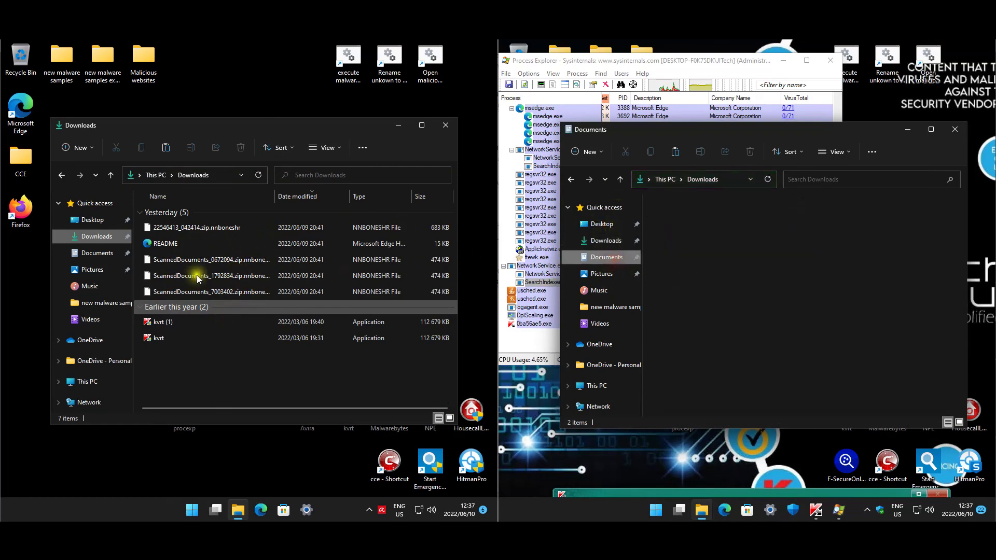
left_click(104, 258)
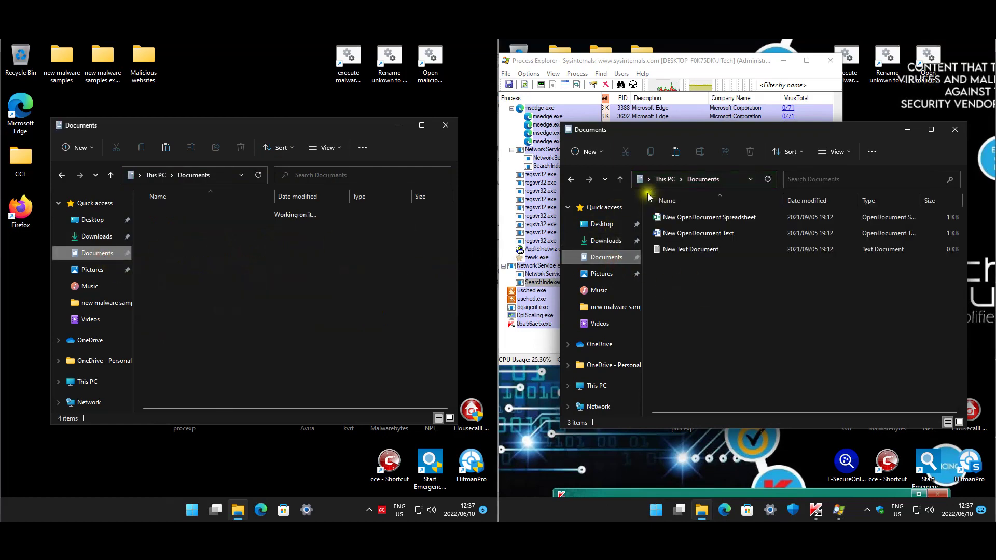
left_click(206, 246)
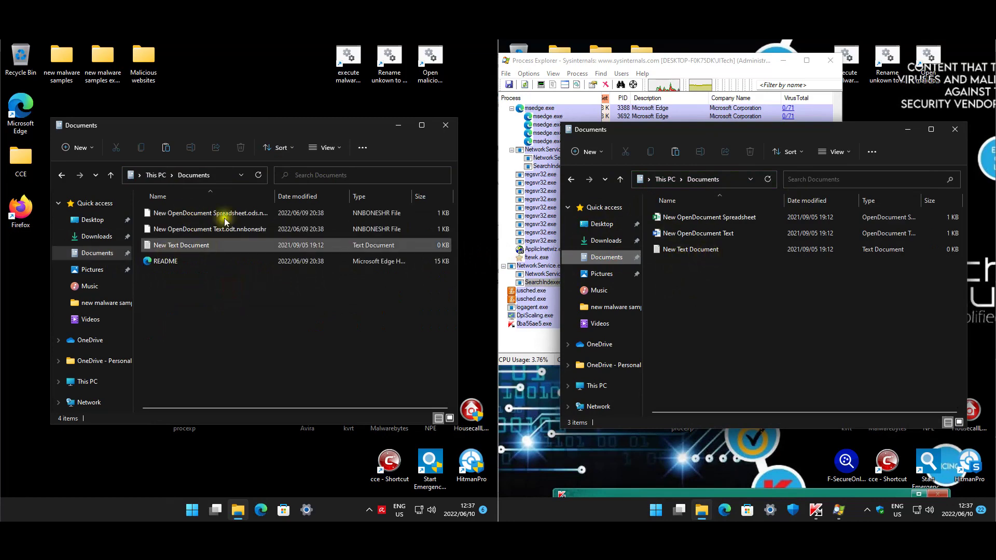
Compare all files in the Pictures folders of both systems, and close both File Explorer windows.
left_click(94, 270)
left_click(601, 274)
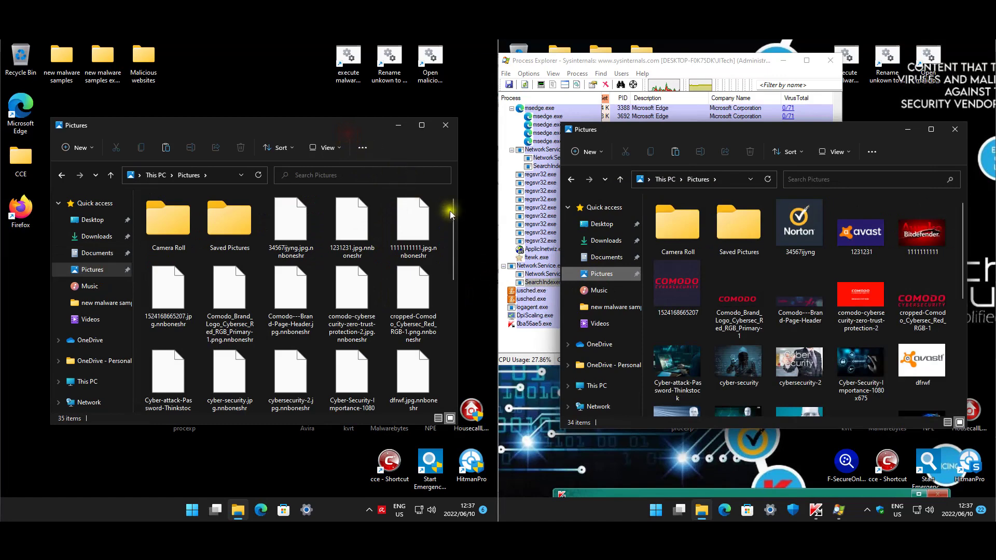
left_click_drag(454, 208, 447, 407)
left_click(773, 325)
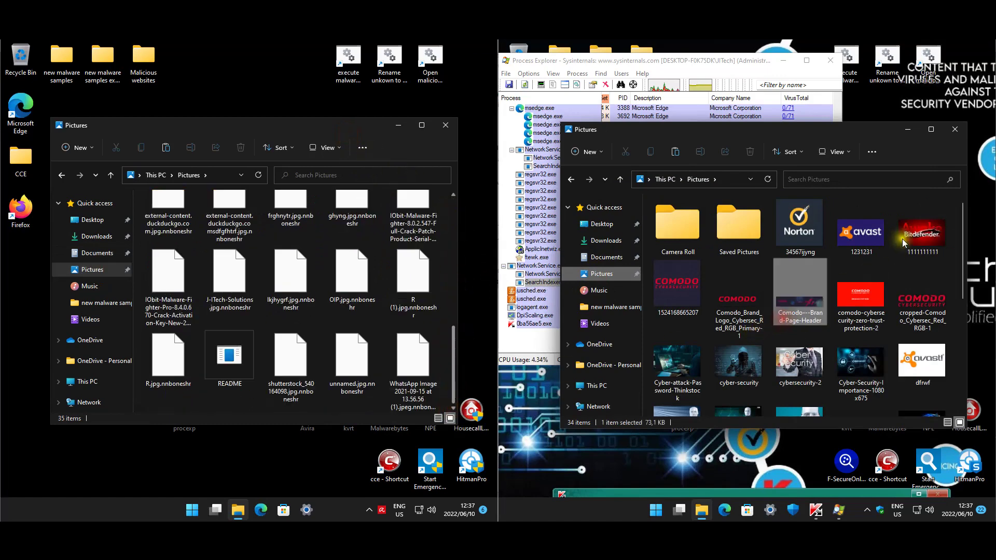
scroll(900, 333, "down", 5)
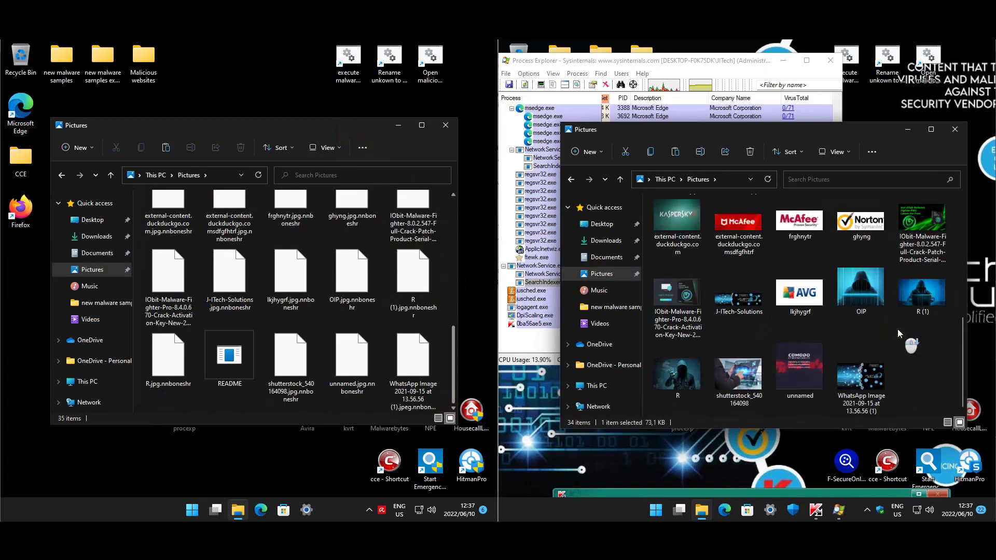
left_click(955, 129)
left_click(446, 126)
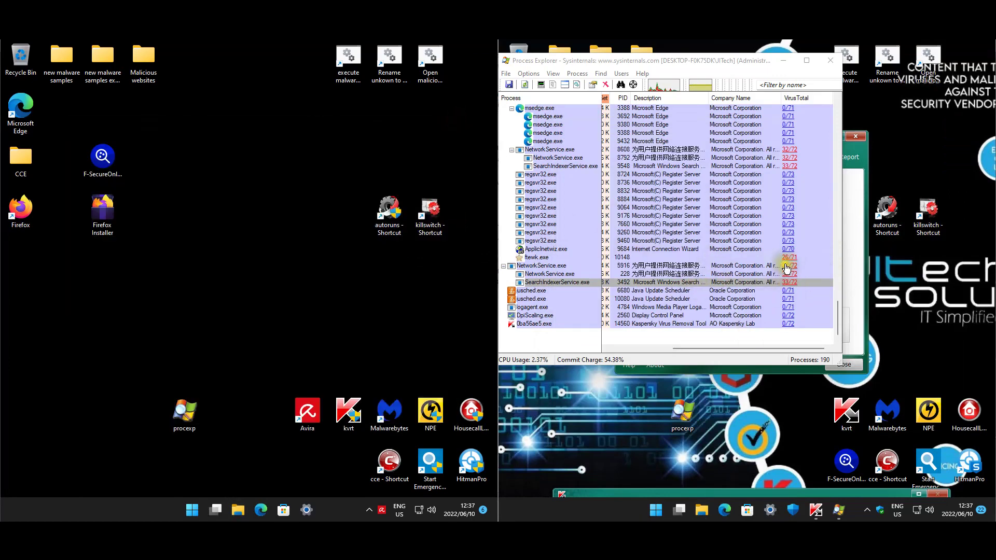
Recheck the VirusTotal ratings across the Defender system's process list and close Process Explorer to return to the desktop.
left_click(838, 310)
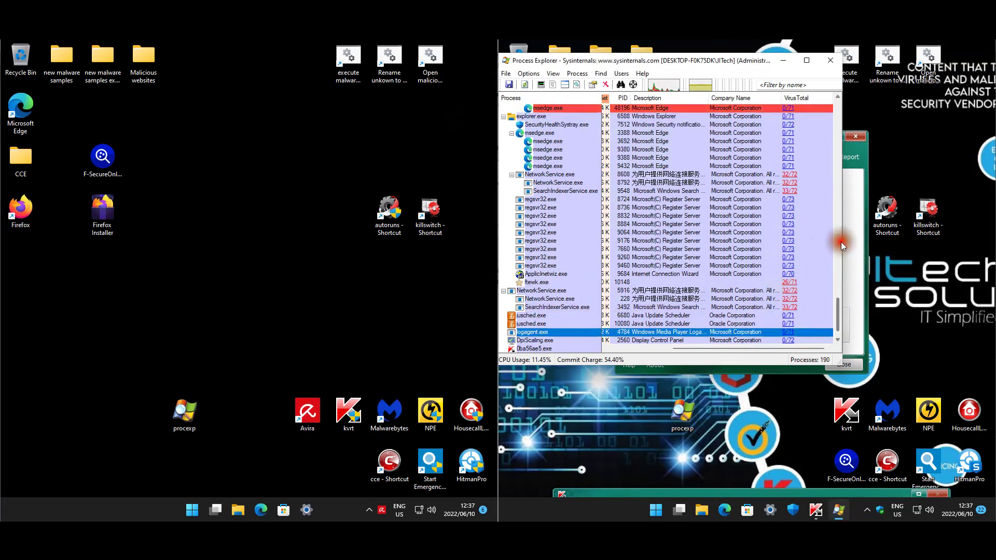
scroll(798, 232, "up", 10)
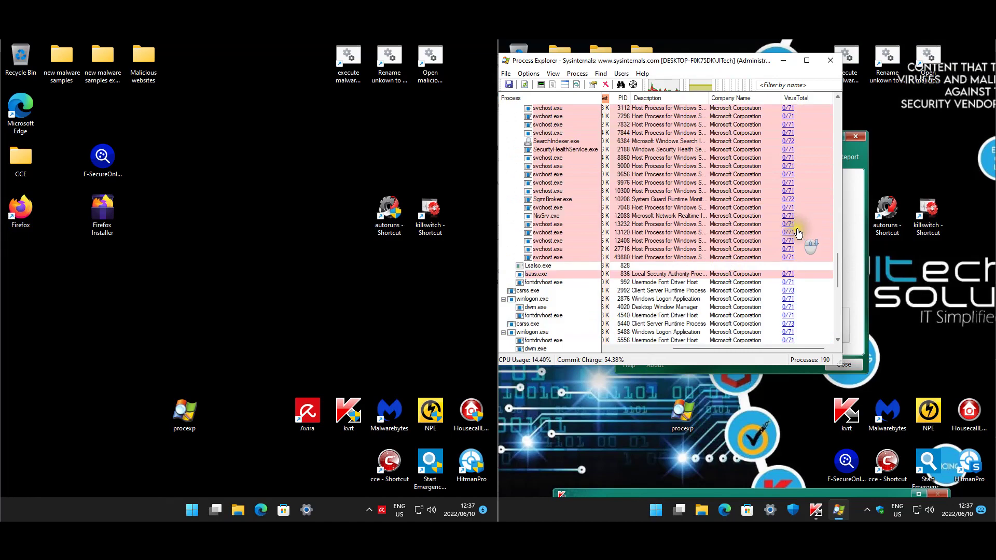
scroll(798, 232, "down", 8)
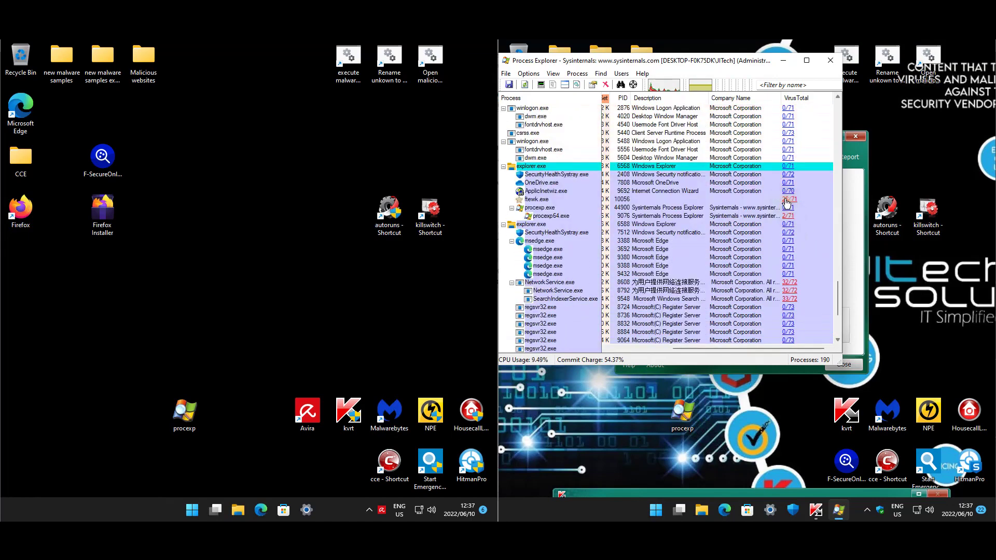
mouse_move(542, 202)
scroll(775, 210, "up", 8)
scroll(776, 208, "up", 10)
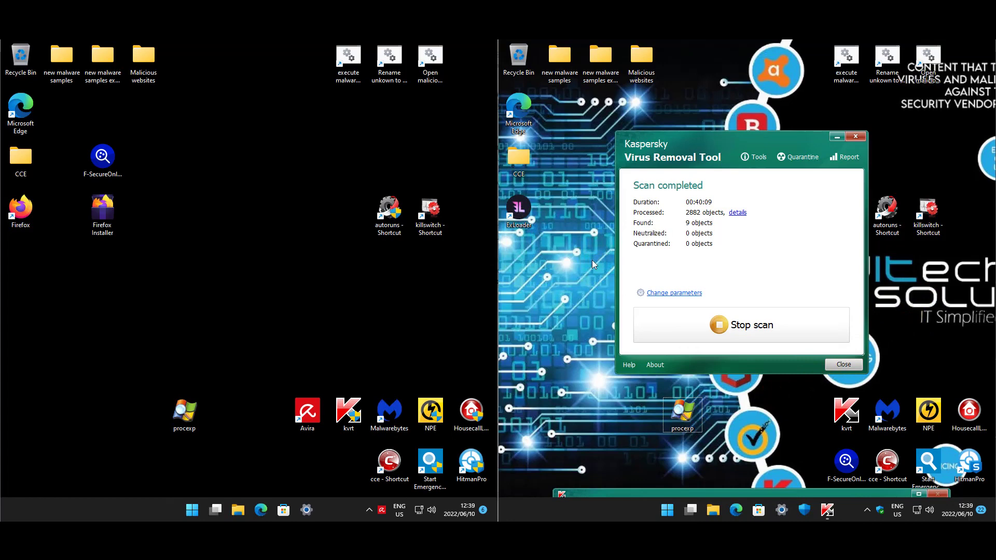
left_click(806, 106)
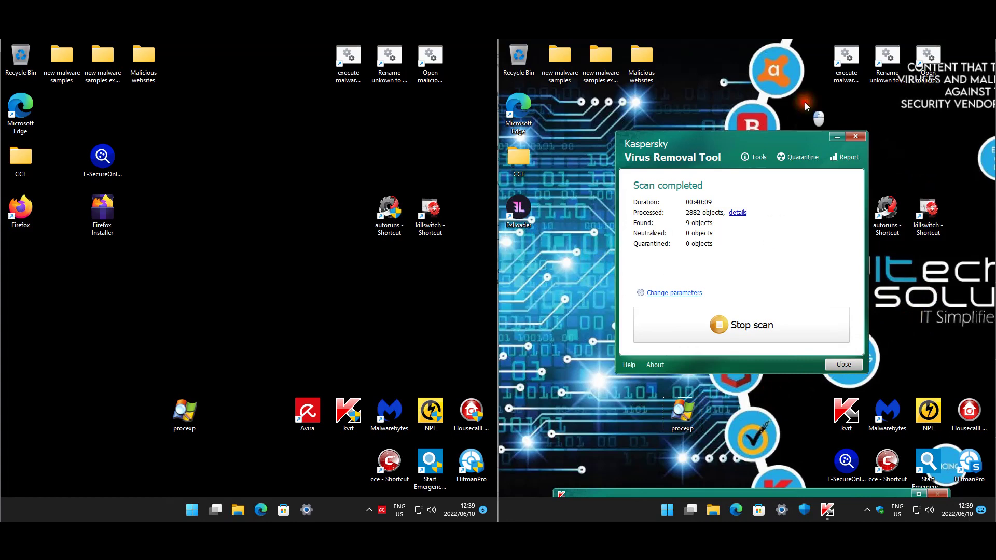